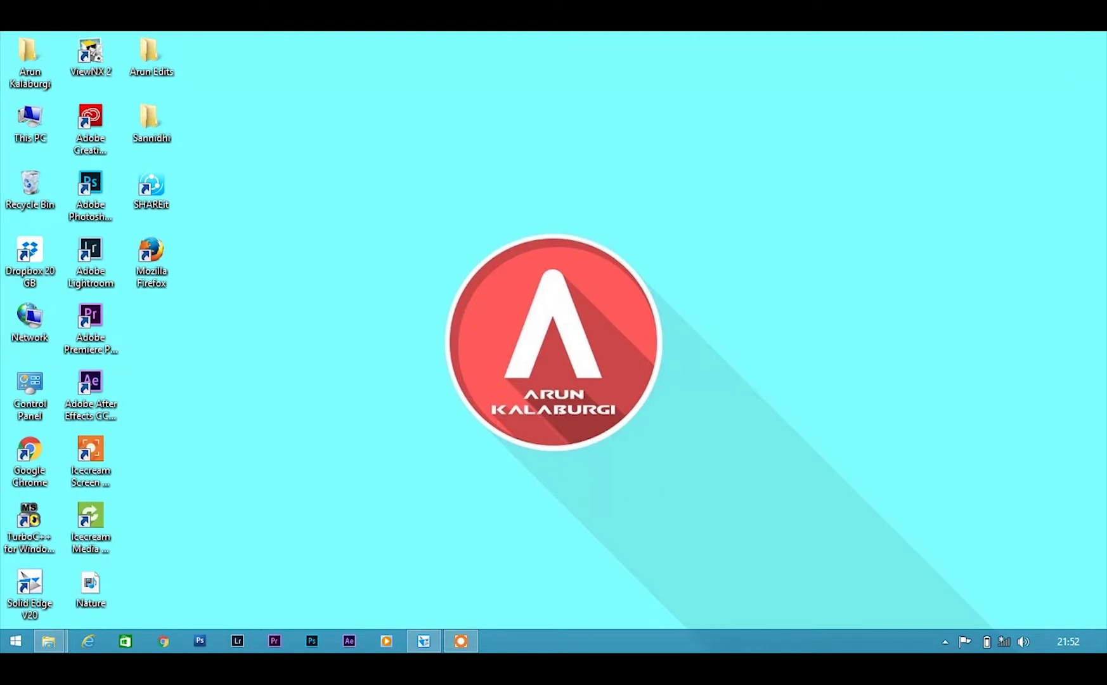
# Switch to Solid Edge and create a new Drawing document.
pyautogui.click(426, 641)
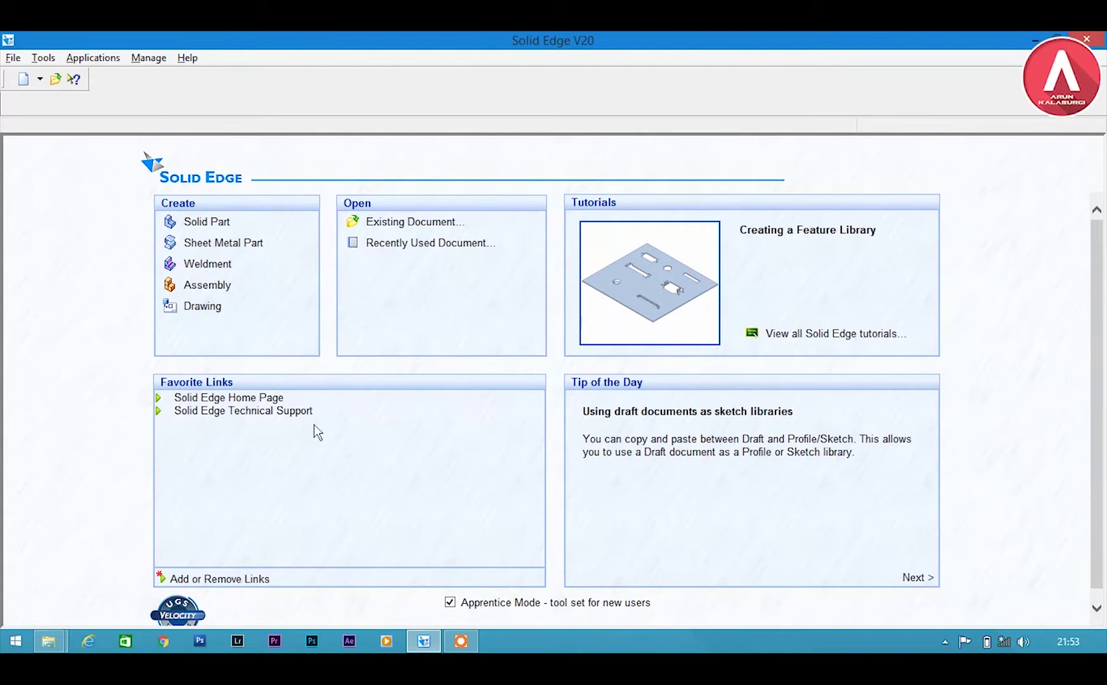
pyautogui.click(216, 307)
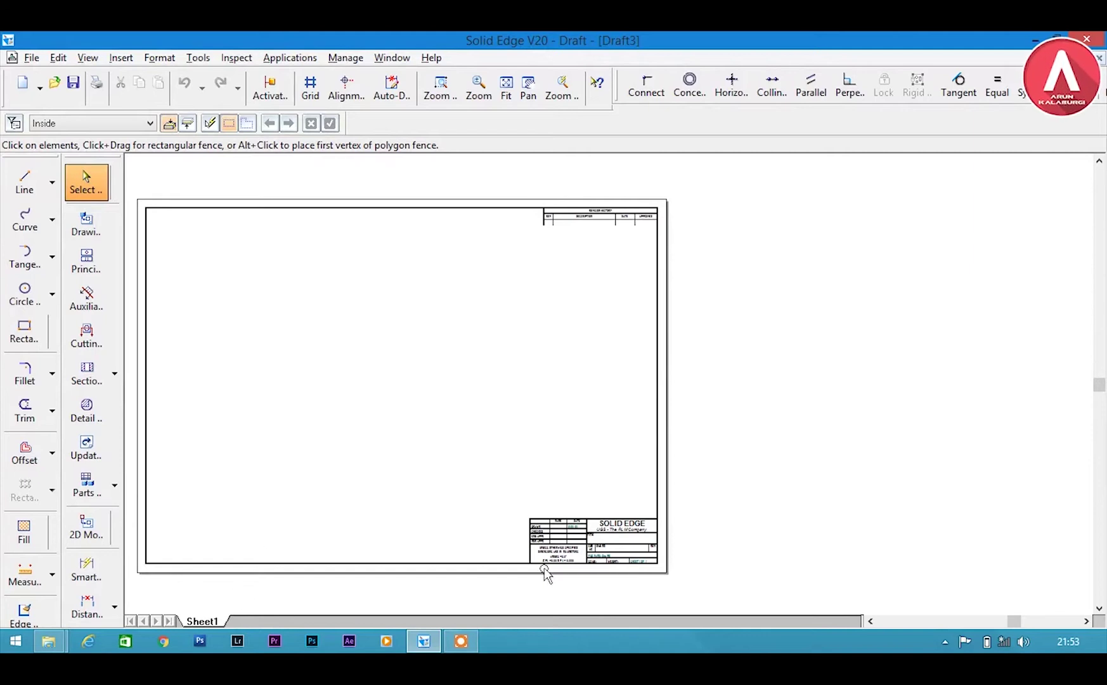
# Set Sheet1's background sheet to A4-Sheet with the background hidden, and fit the sheet to the view.
pyautogui.rightClick(206, 618)
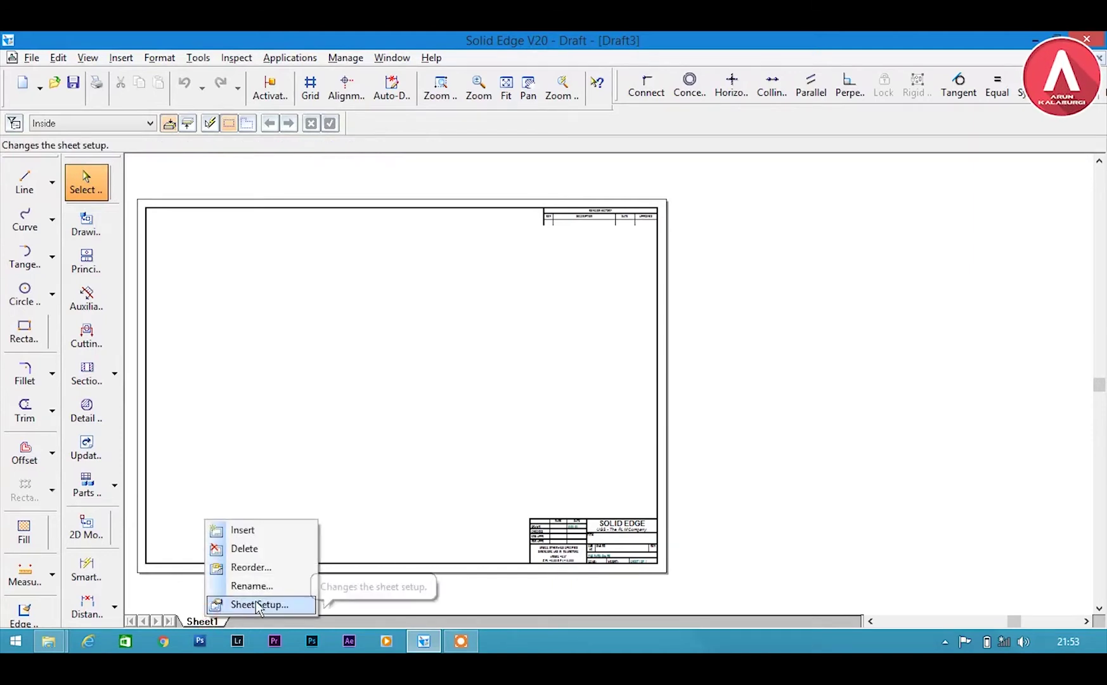
pyautogui.click(265, 609)
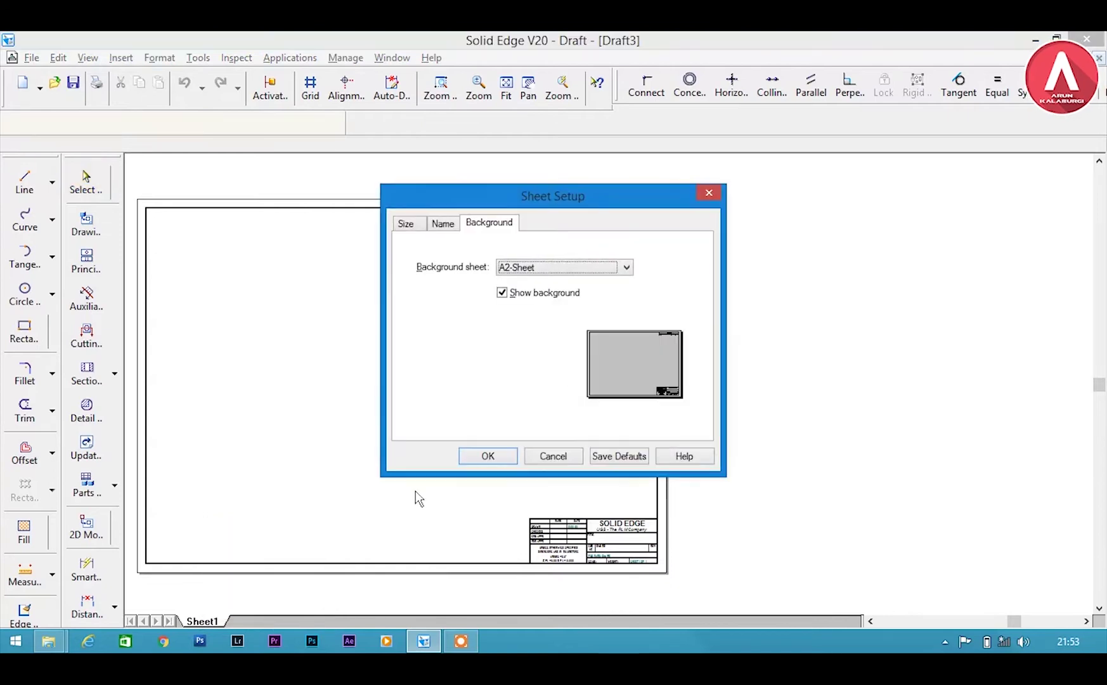
pyautogui.click(503, 293)
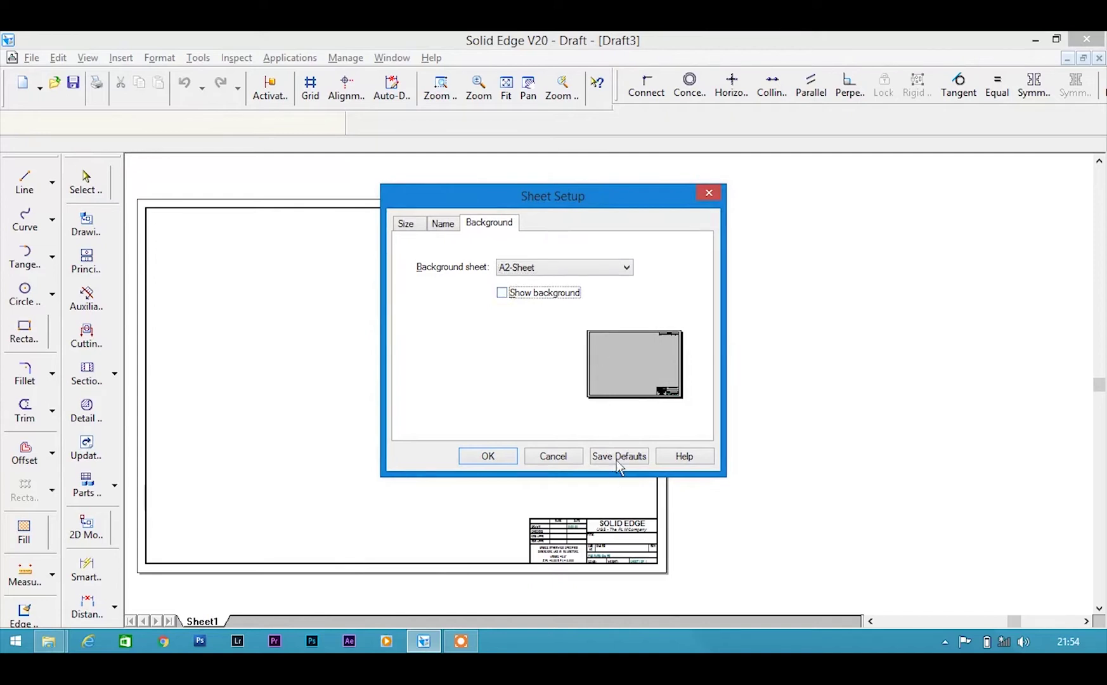
pyautogui.click(594, 267)
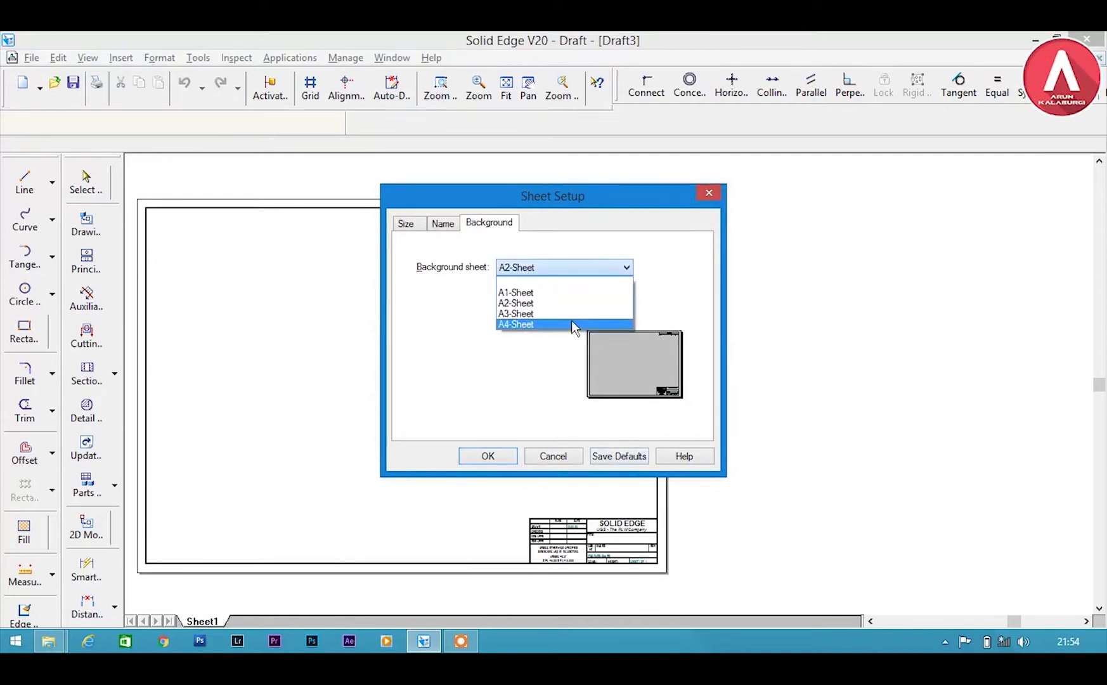
pyautogui.click(571, 324)
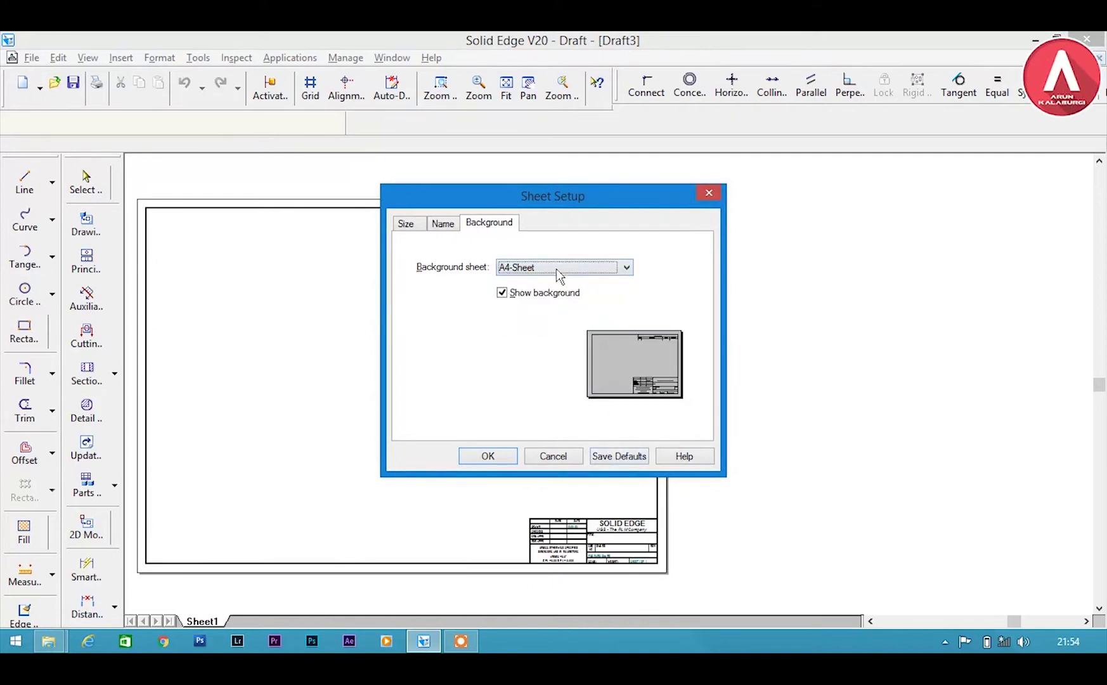
pyautogui.click(503, 293)
pyautogui.hotkey('shift', 'Tab')
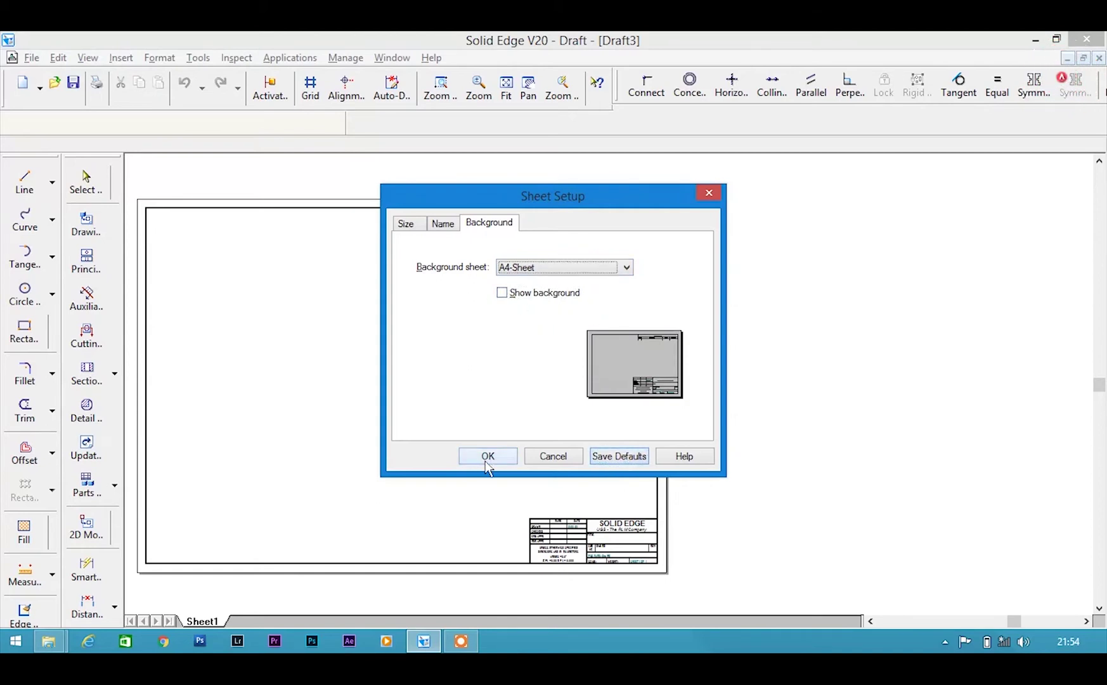
pyautogui.click(486, 461)
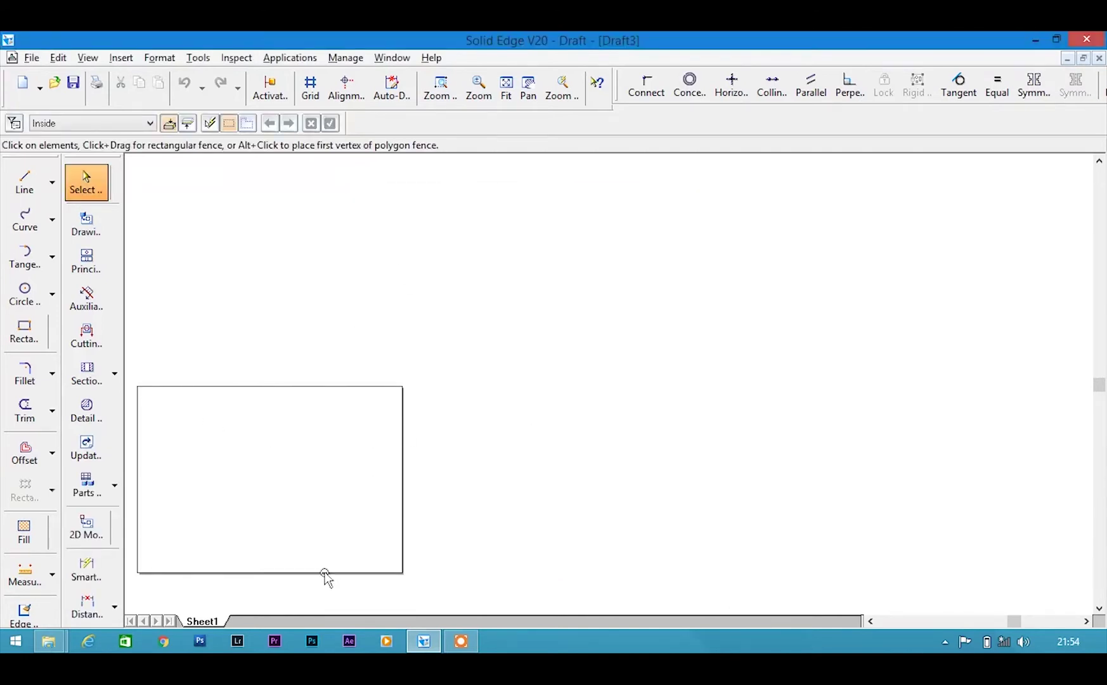
pyautogui.click(509, 97)
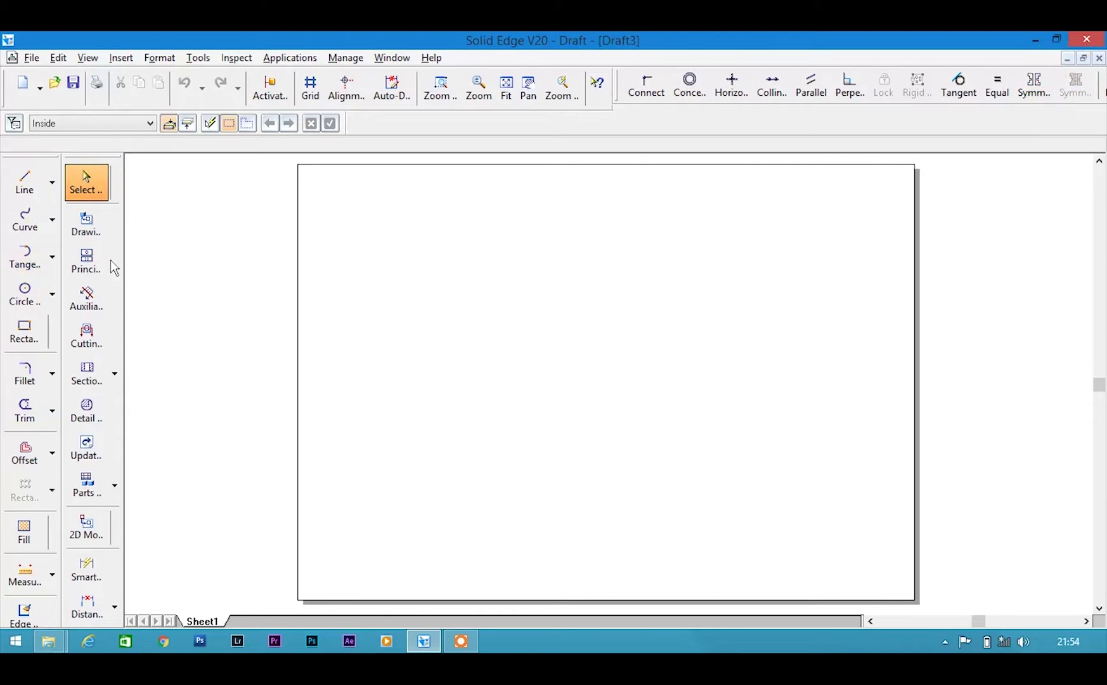
# Place a point near the sheet's upper-left corner, inspect it enlarged, and undo it.
pyautogui.click(52, 192)
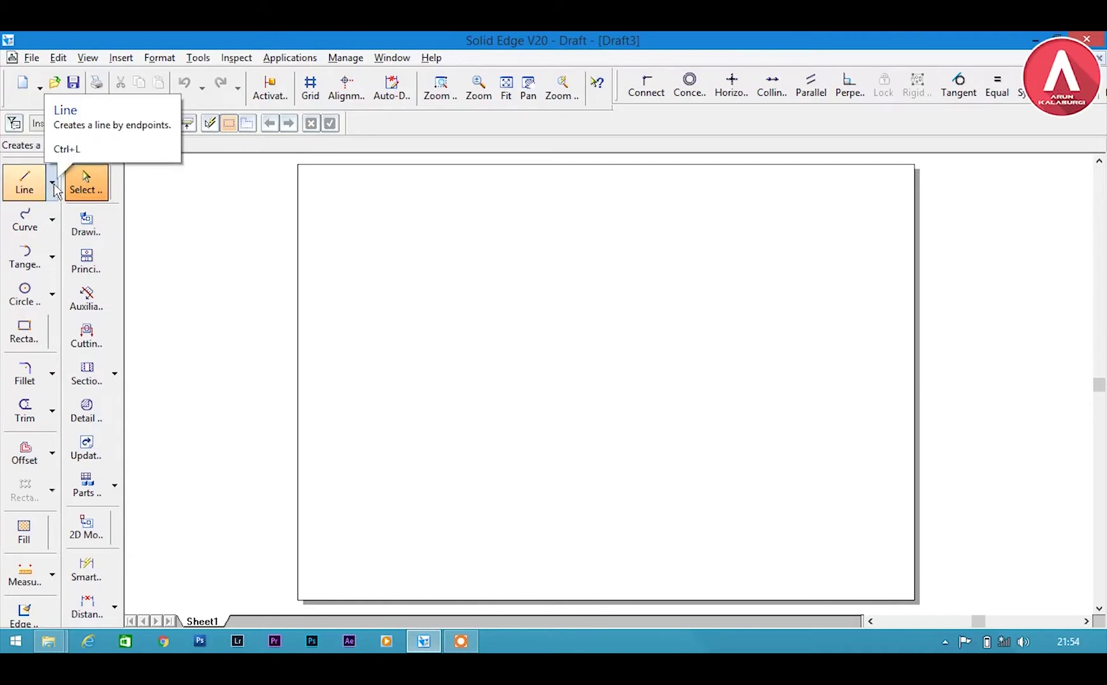
pyautogui.click(54, 187)
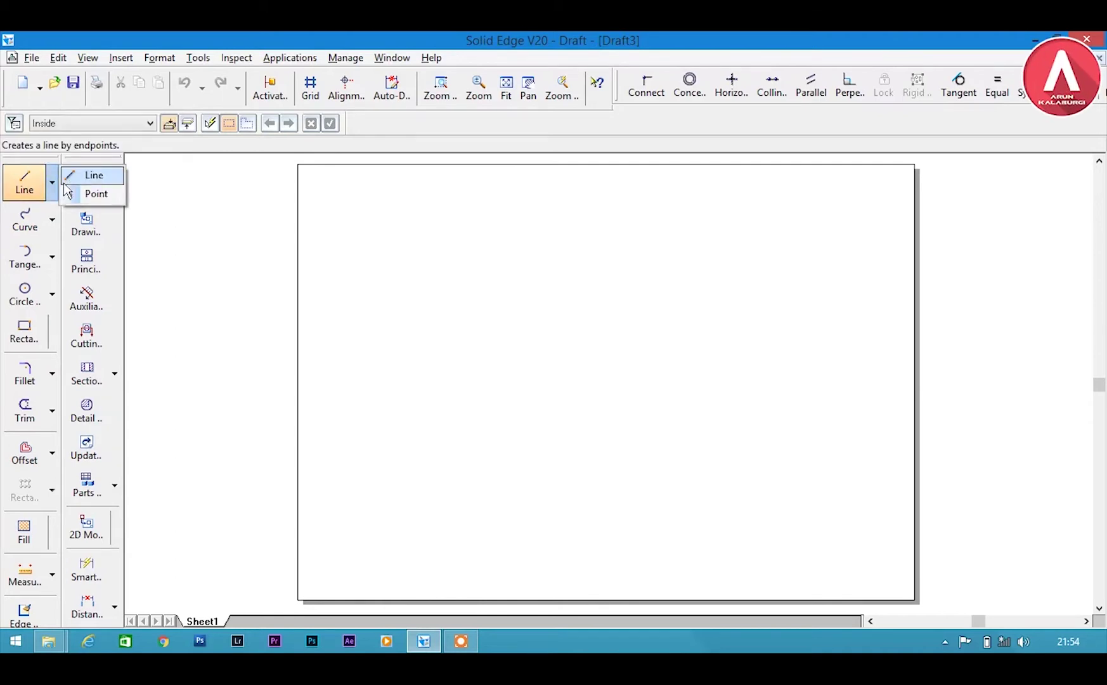
pyautogui.click(98, 194)
pyautogui.click(363, 220)
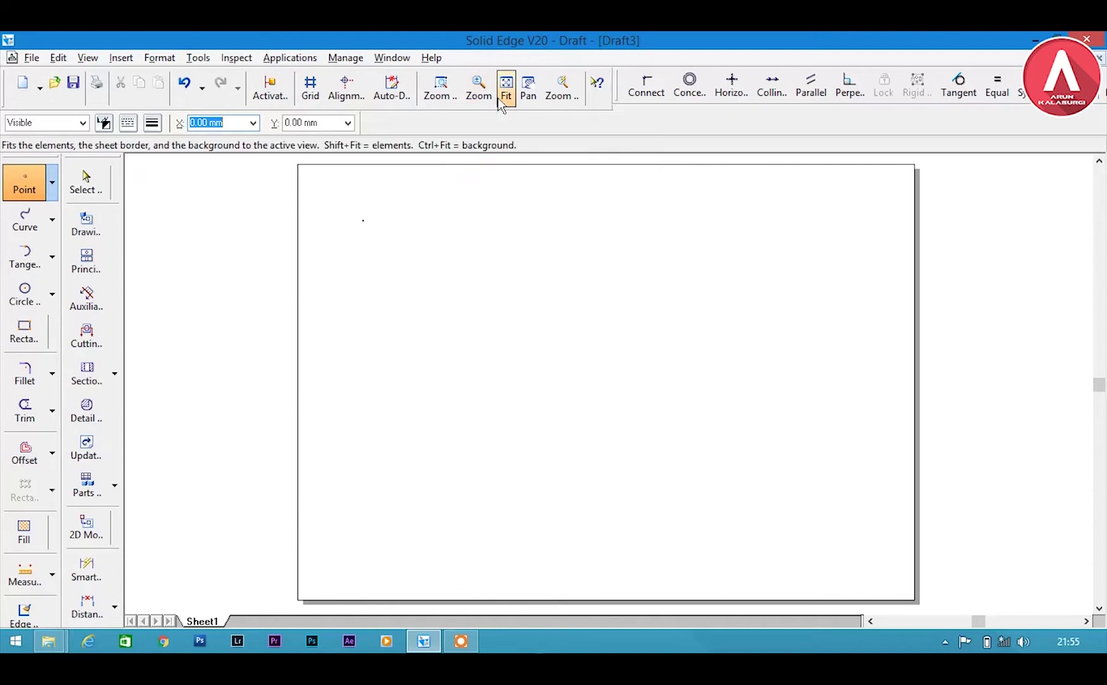
pyautogui.click(443, 90)
pyautogui.moveTo(318, 204); pyautogui.dragTo(442, 266)
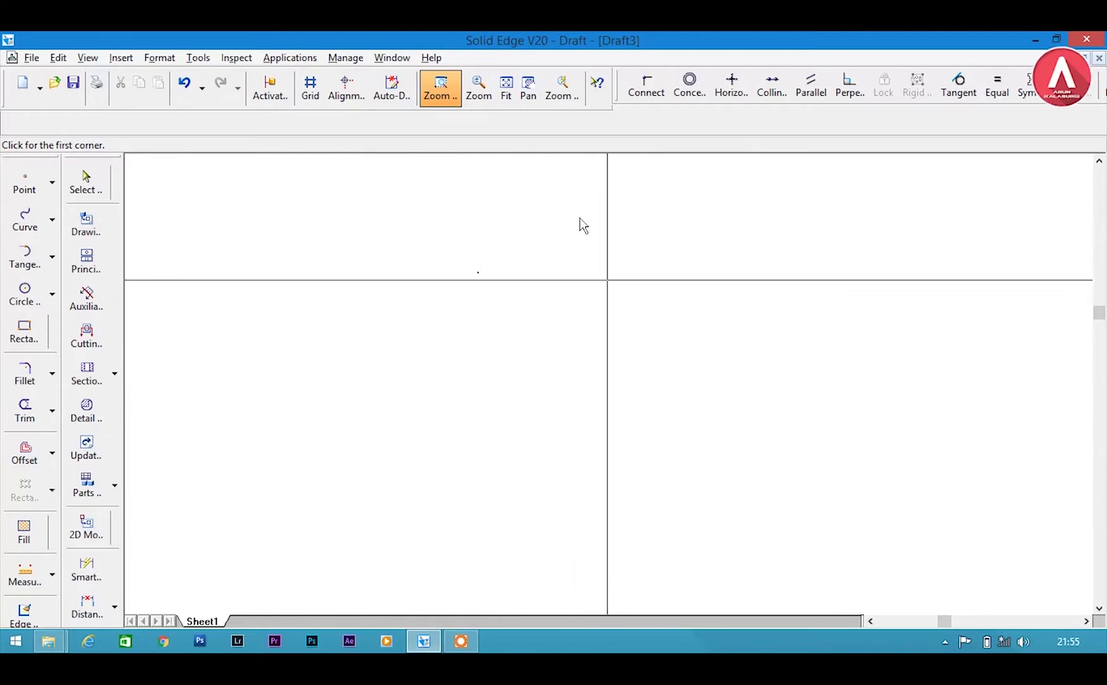
pyautogui.click(506, 88)
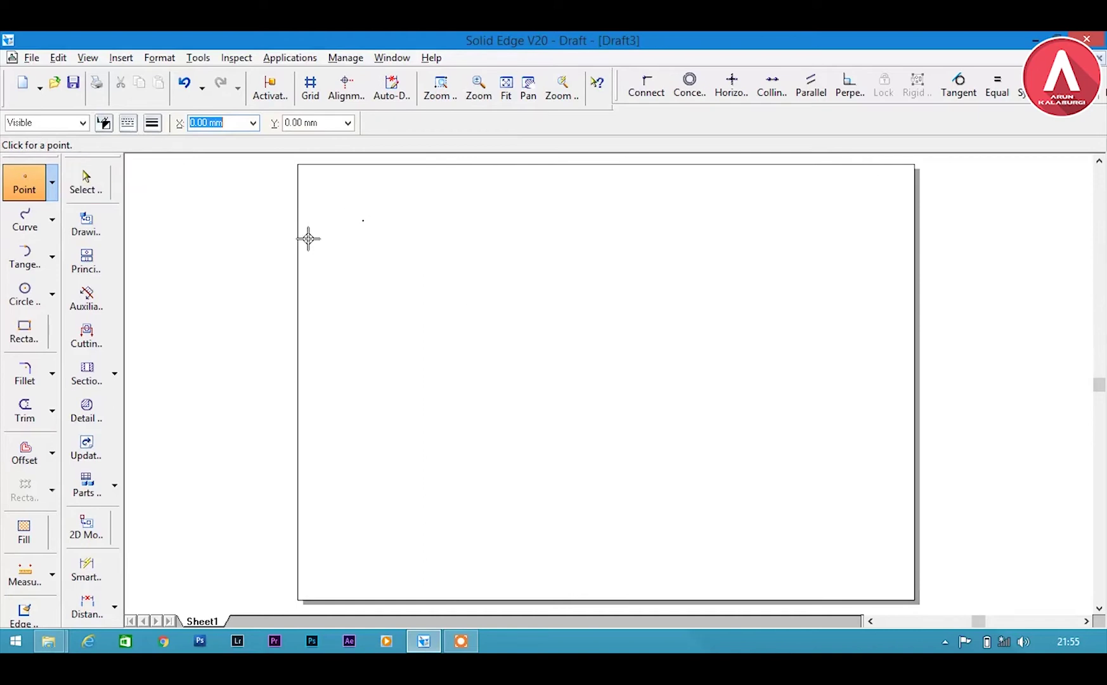
pyautogui.hotkey('ctrl', 'z')
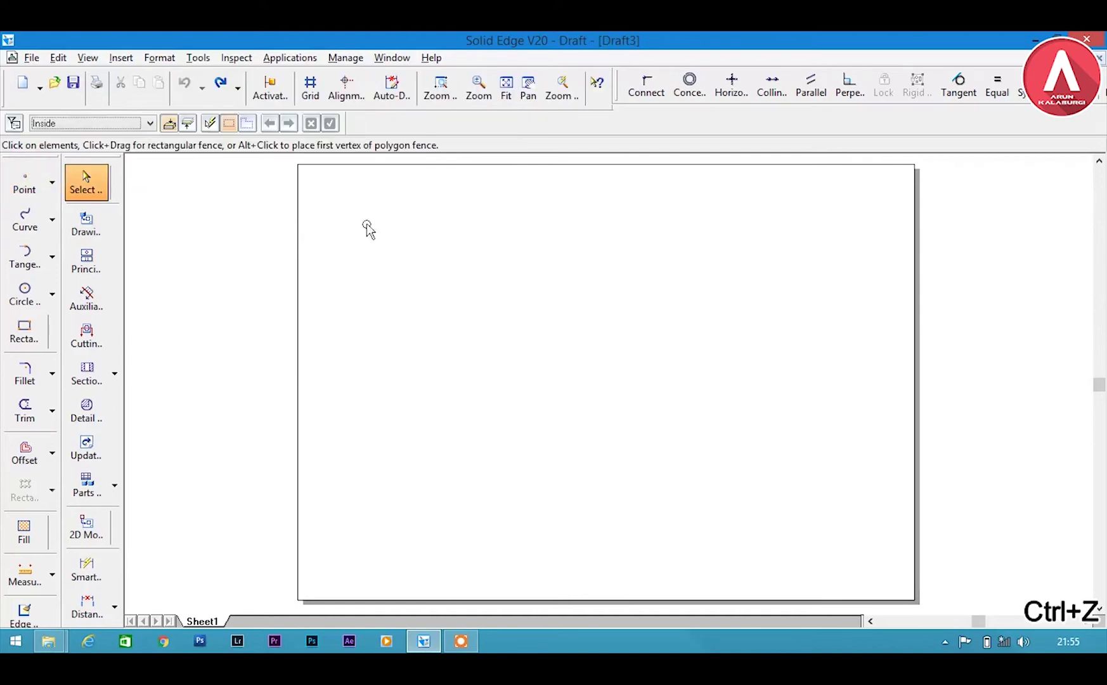
# Draw a line 30 mm long at a 30-degree angle in the upper-left area of the sheet.
pyautogui.click(52, 182)
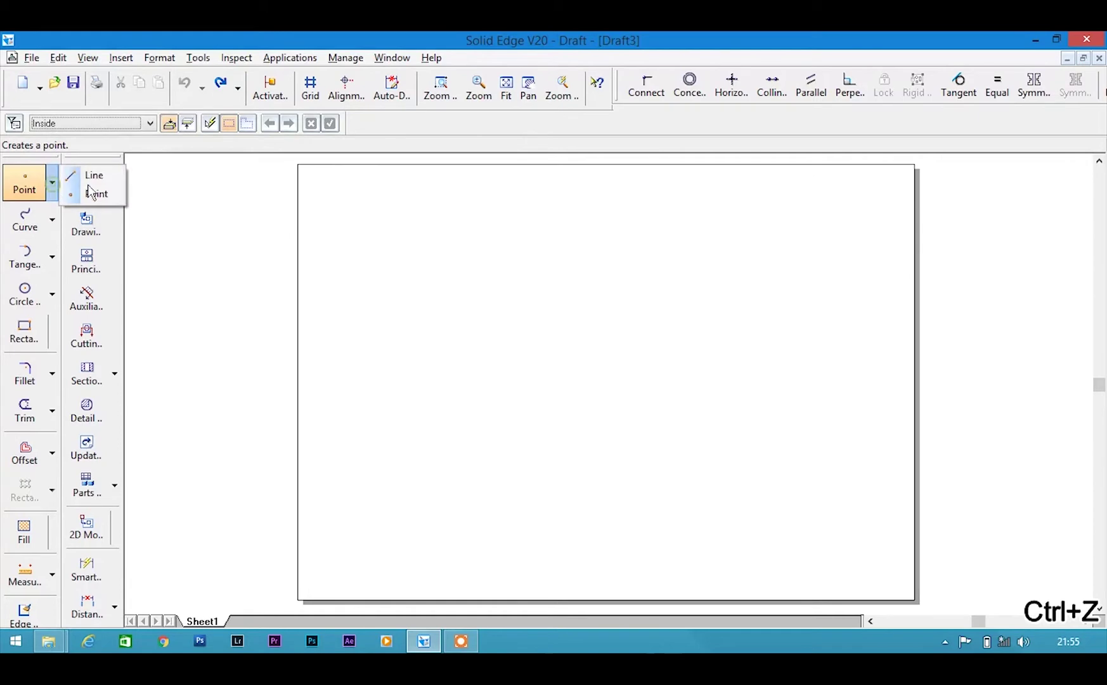
pyautogui.click(117, 180)
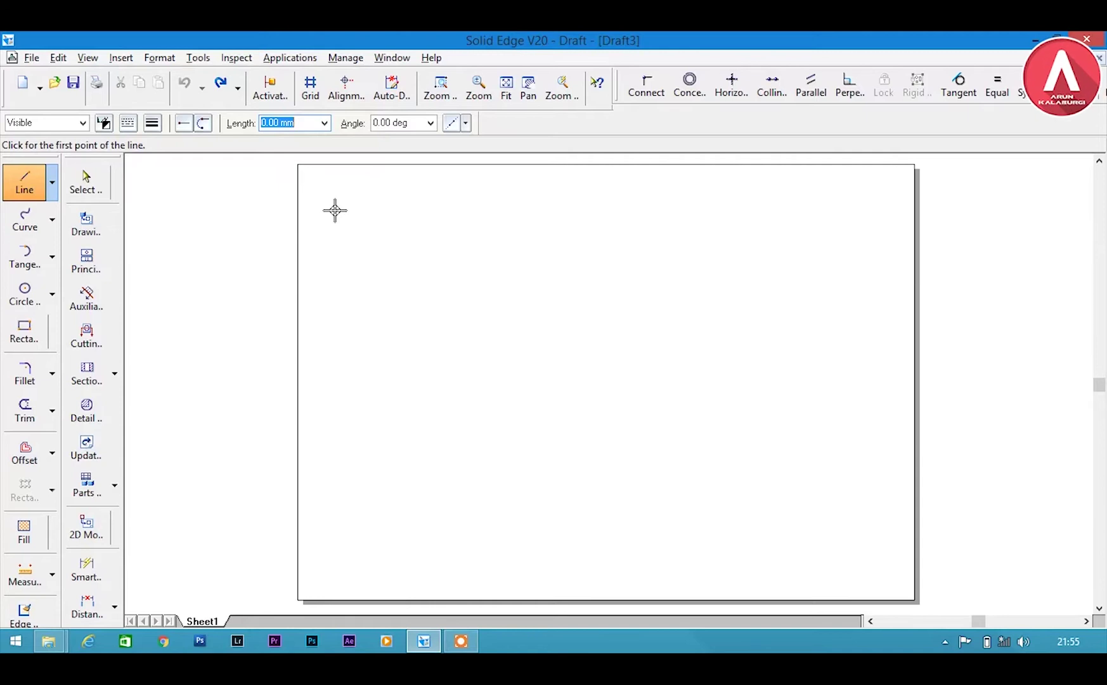
pyautogui.write('30')
pyautogui.press('Tab')
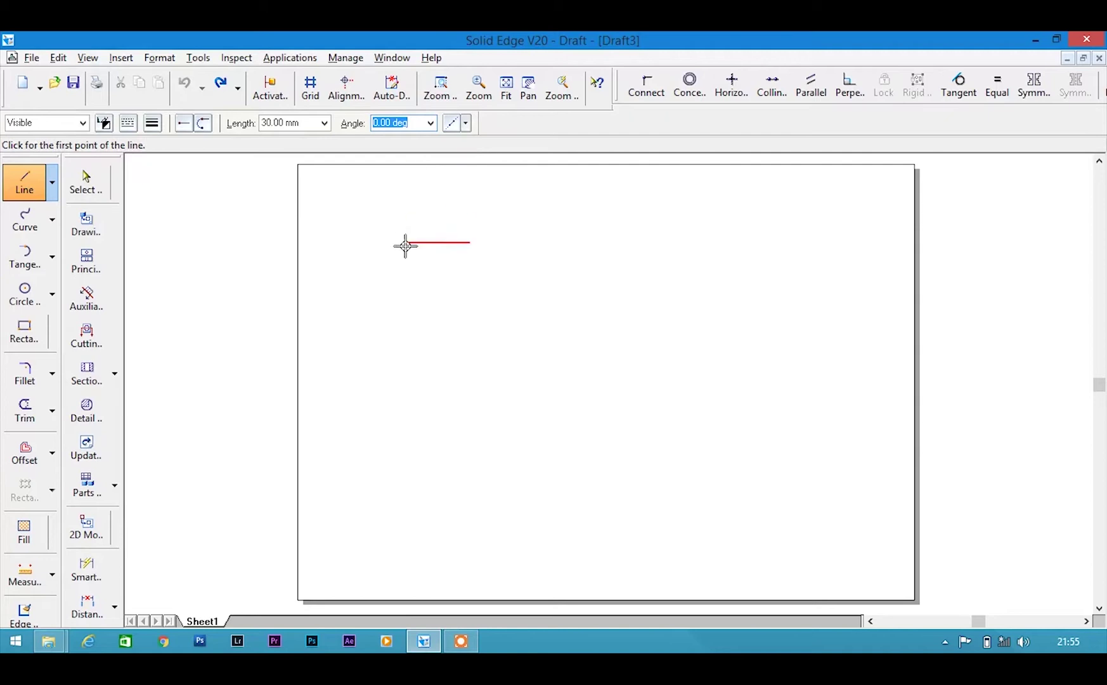
pyautogui.write('30')
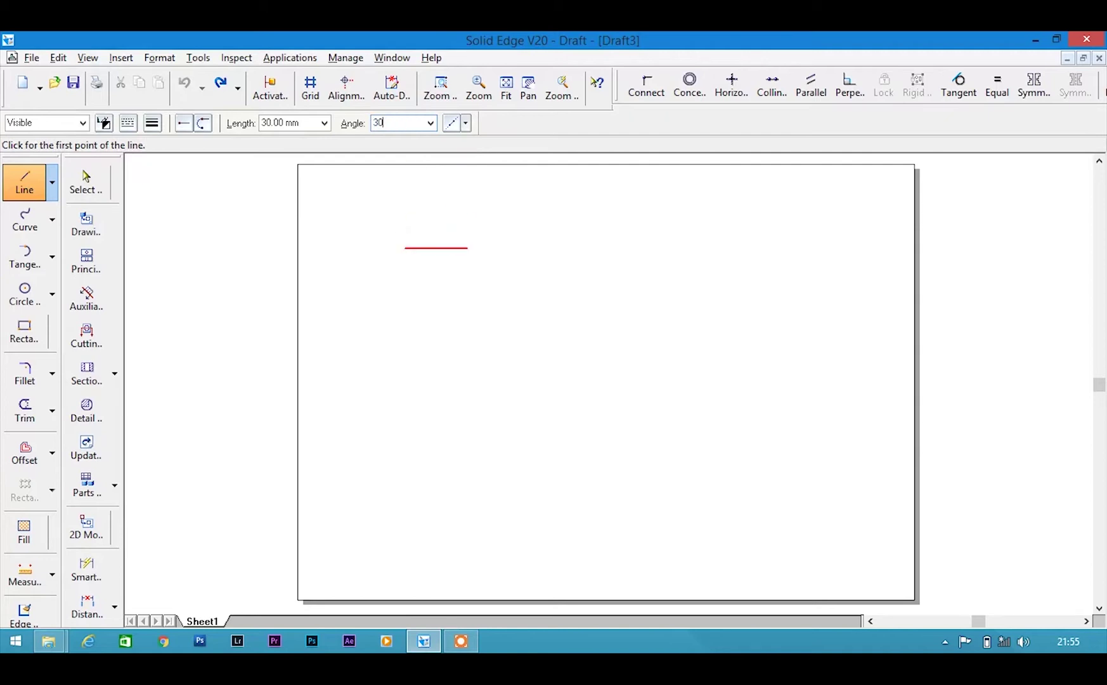
pyautogui.press('Tab')
pyautogui.click(389, 258)
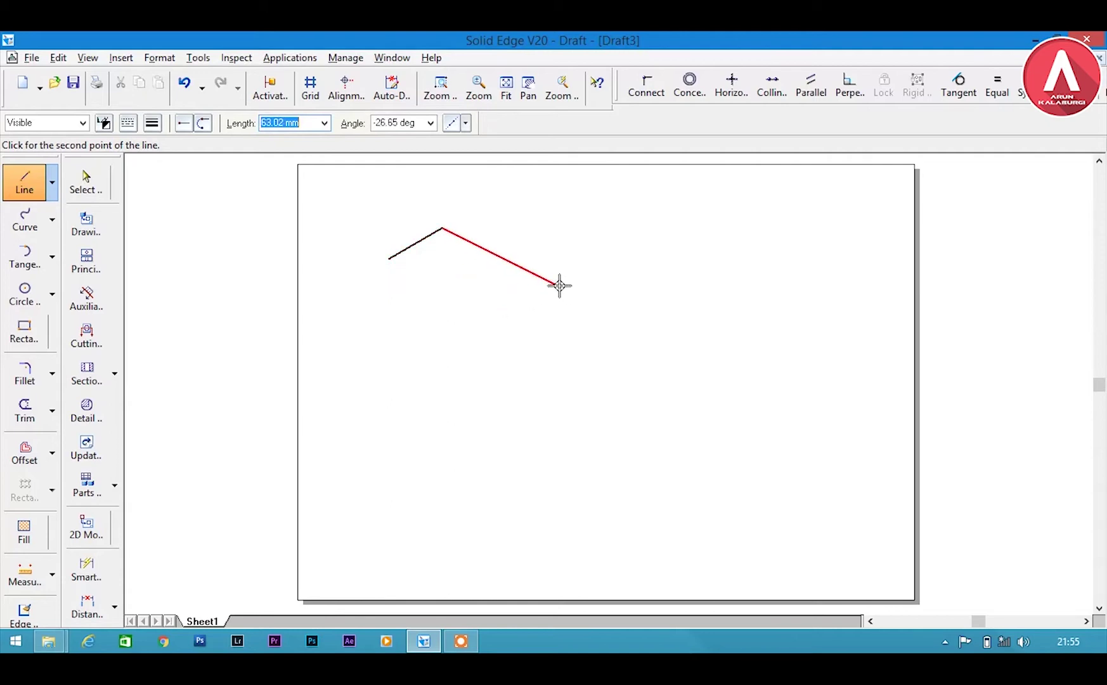
pyautogui.rightClick(473, 238)
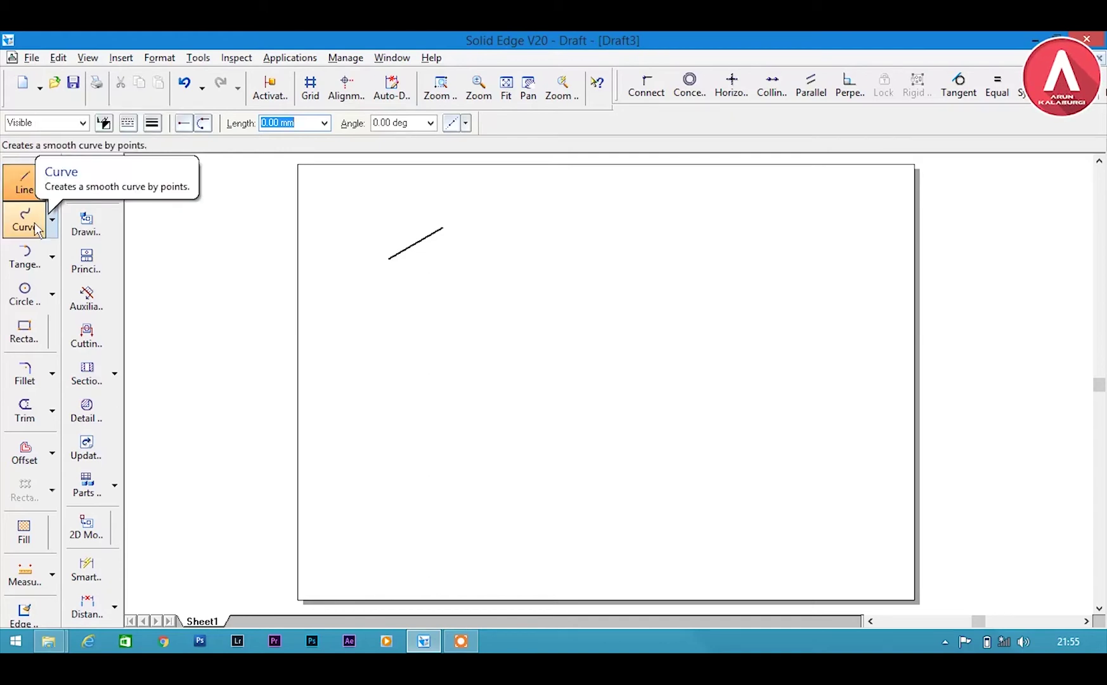
# Draw a freeform spiral-like curve below the angled line with the Curve tool.
pyautogui.click(37, 227)
pyautogui.click(53, 223)
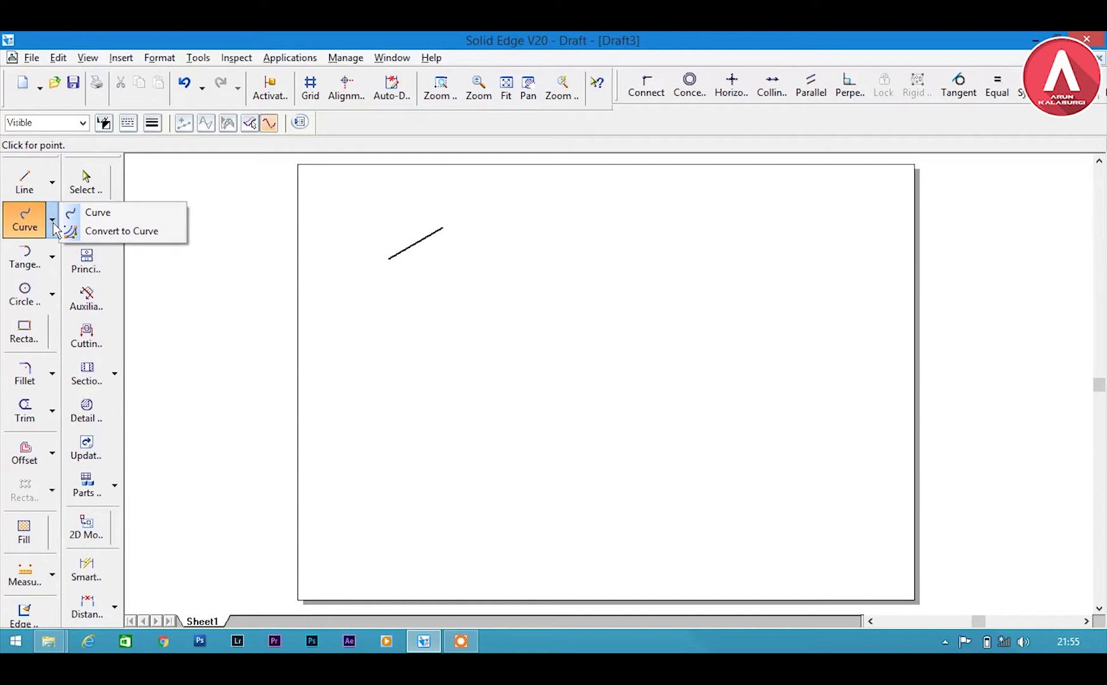
pyautogui.click(57, 226)
pyautogui.click(55, 225)
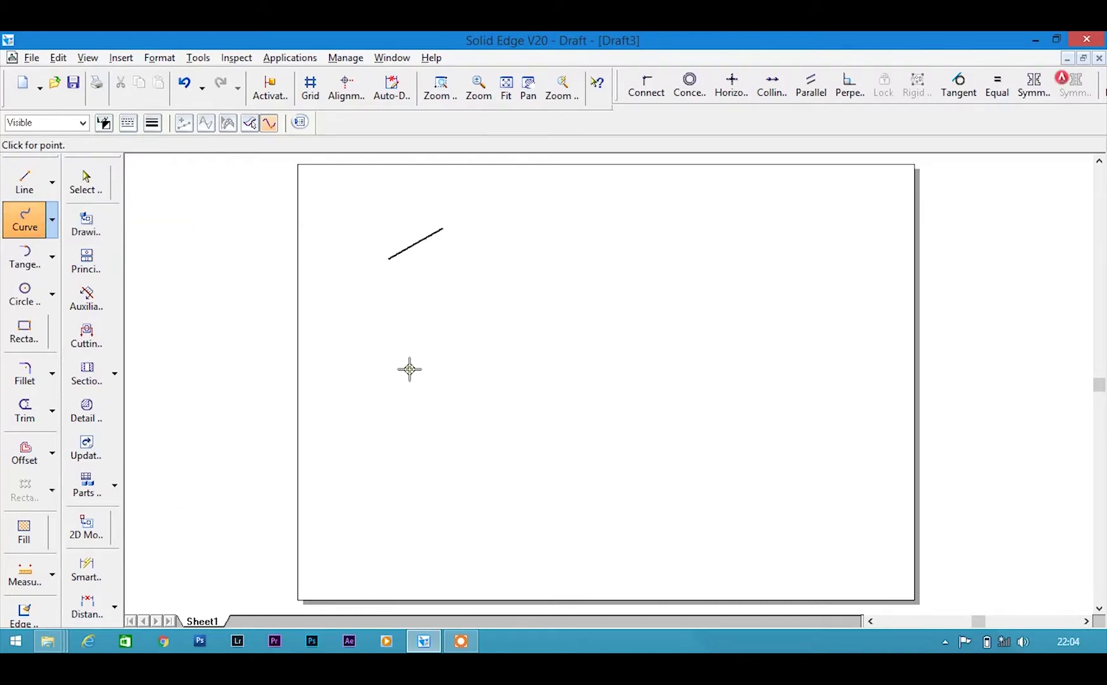
pyautogui.click(409, 369)
pyautogui.click(390, 333)
pyautogui.moveTo(414, 310)
pyautogui.mouseDown()
pyautogui.moveTo(459, 321)
pyautogui.moveTo(471, 360)
pyautogui.moveTo(411, 377)
pyautogui.moveTo(427, 350)
pyautogui.moveTo(443, 349)
pyautogui.moveTo(441, 365)
pyautogui.moveTo(424, 366)
pyautogui.moveTo(466, 340)
pyautogui.moveTo(484, 341)
pyautogui.moveTo(508, 378)
pyautogui.moveTo(481, 430)
pyautogui.moveTo(408, 438)
pyautogui.moveTo(359, 417)
pyautogui.moveTo(355, 389)
pyautogui.moveTo(361, 357)
pyautogui.mouseUp()
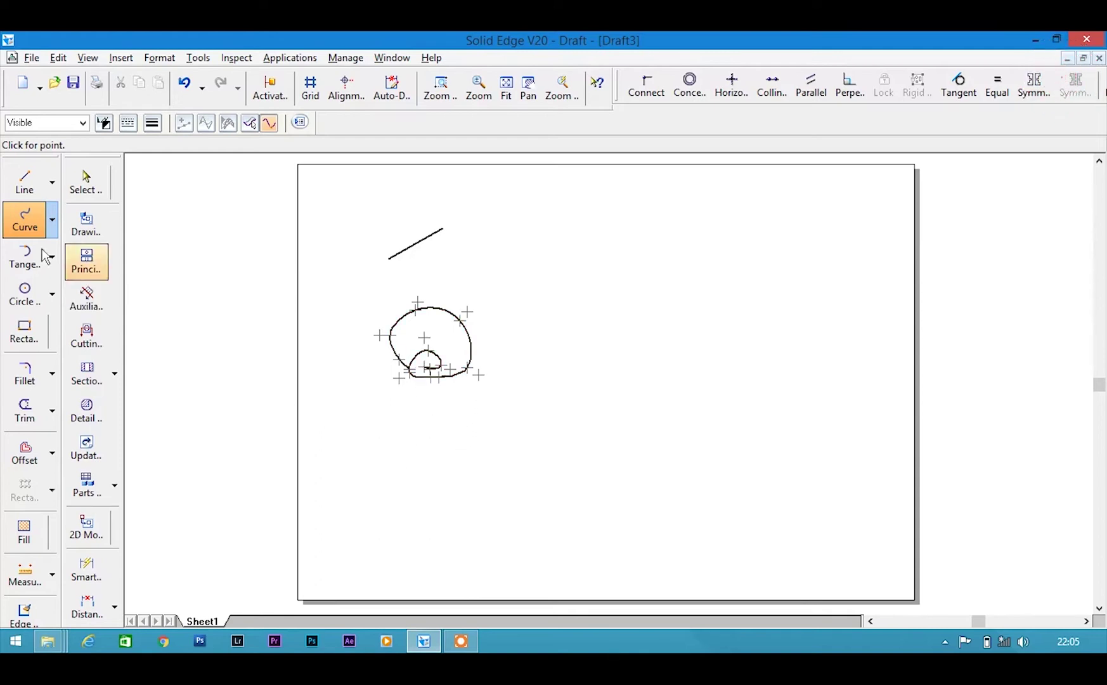
pyautogui.click(52, 219)
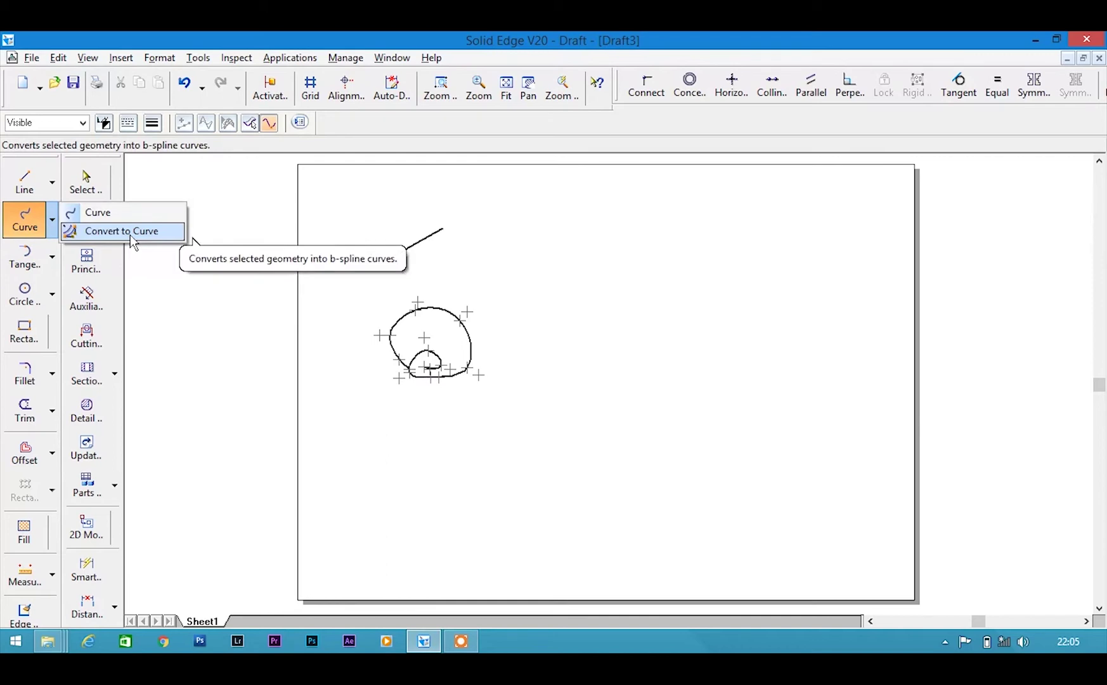
# Try a Tangent Arc with a 50 mm radius between two endpoints beside the curve, and undo it.
pyautogui.moveTo(26, 263)
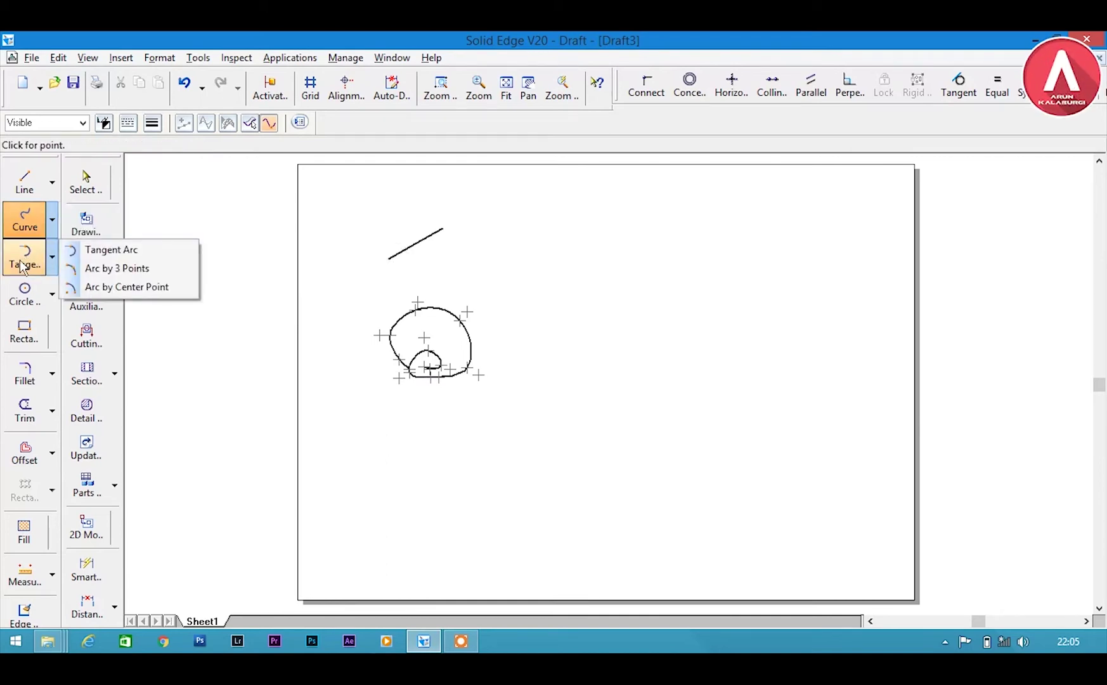
pyautogui.click(23, 264)
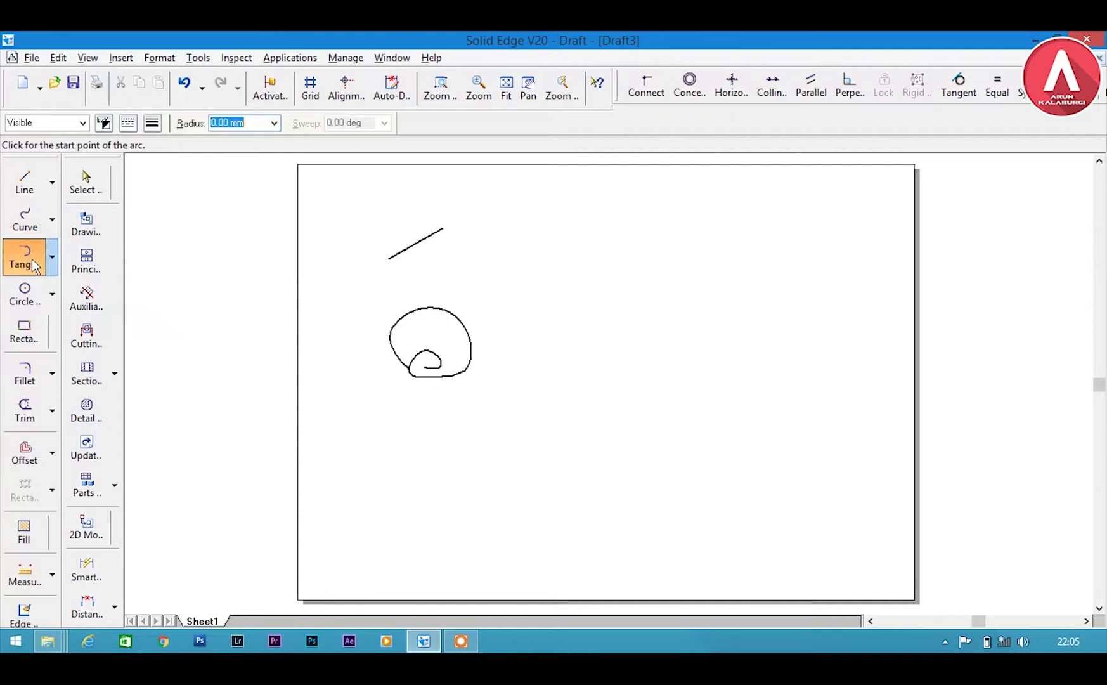
pyautogui.click(54, 260)
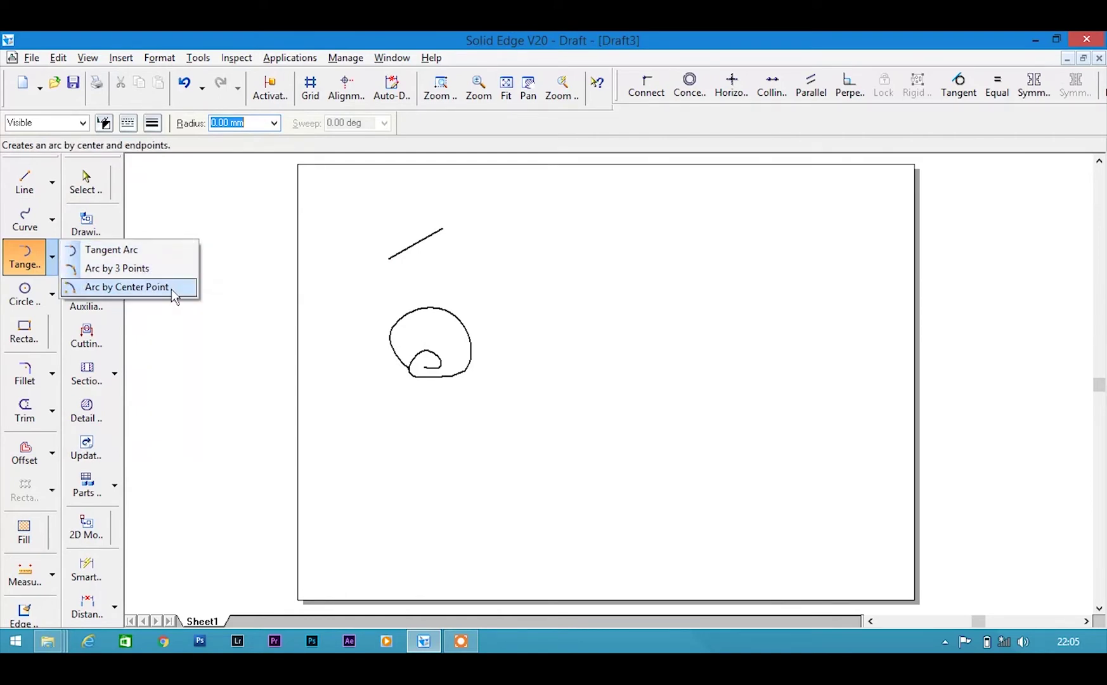
pyautogui.click(143, 250)
pyautogui.click(555, 253)
pyautogui.click(602, 306)
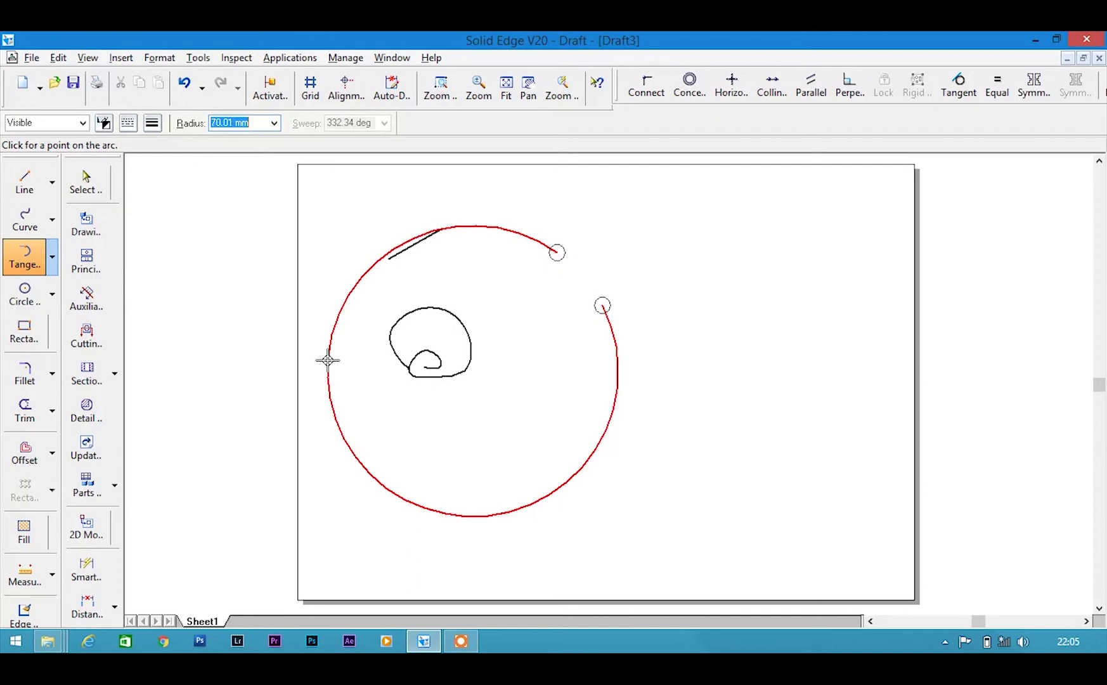
pyautogui.click(272, 123)
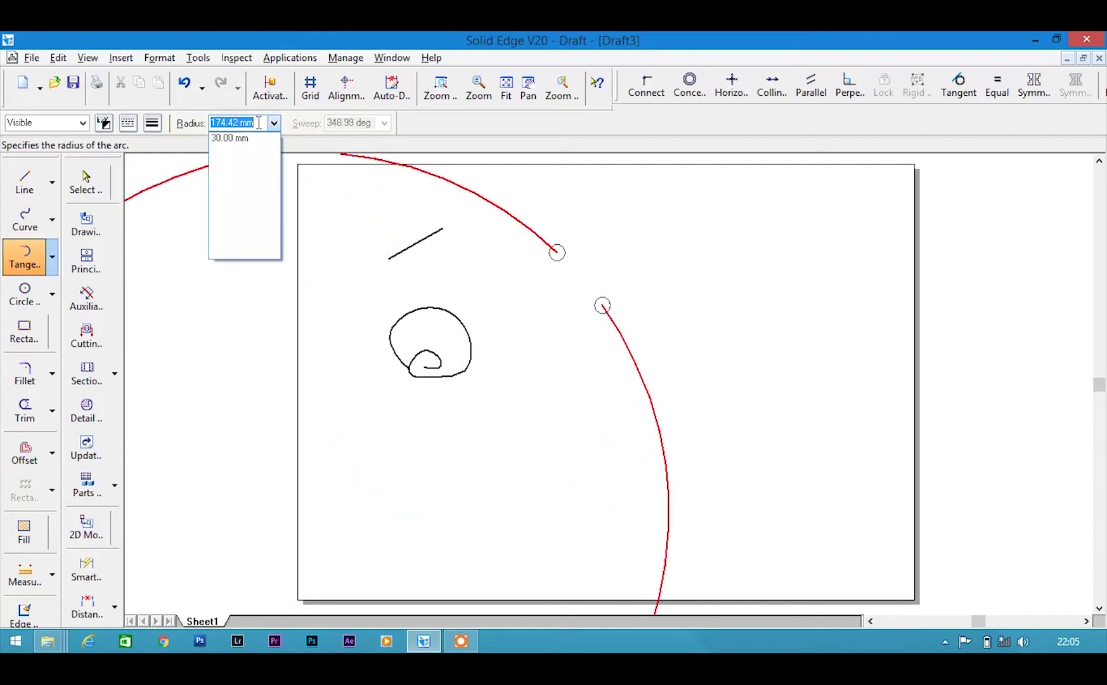
pyautogui.click(259, 125)
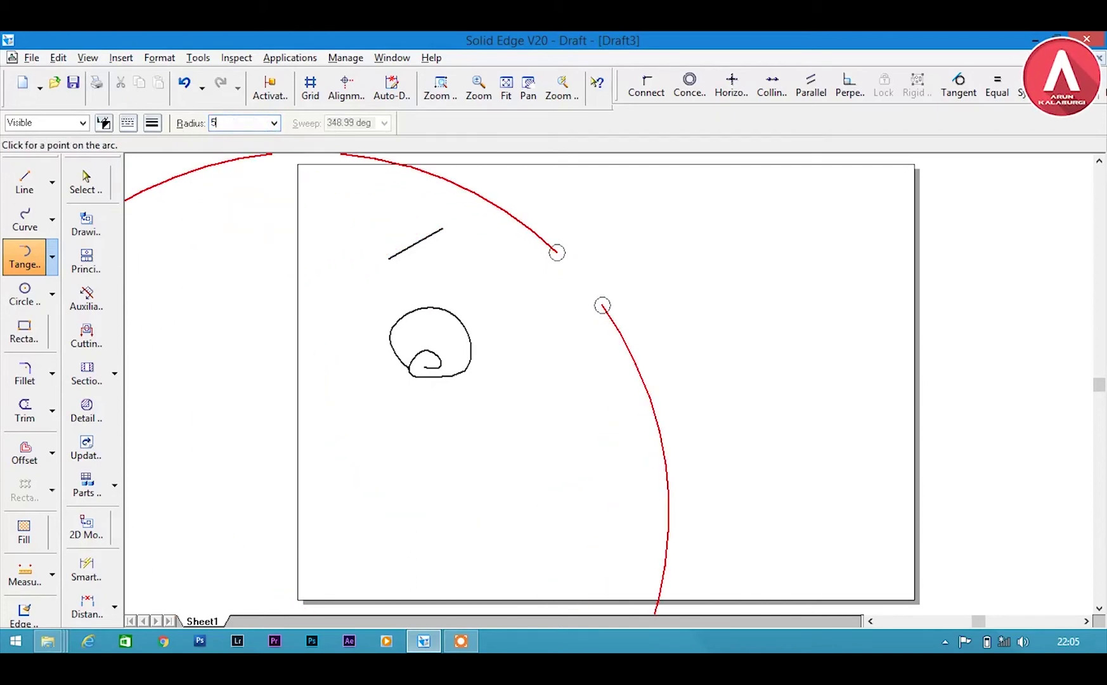
pyautogui.press('Return')
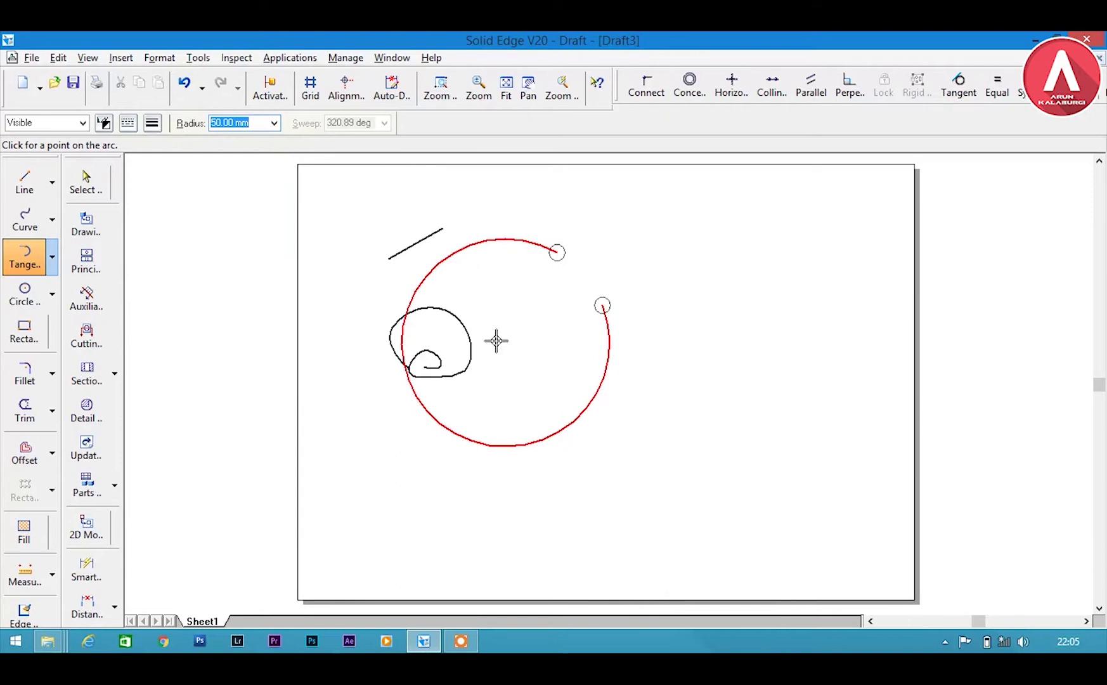
pyautogui.hotkey('ctrl', 'z')
# Draw an Arc by Center Point with a radius of about 86 mm beside the angled line and the spiral curve.
pyautogui.click(52, 256)
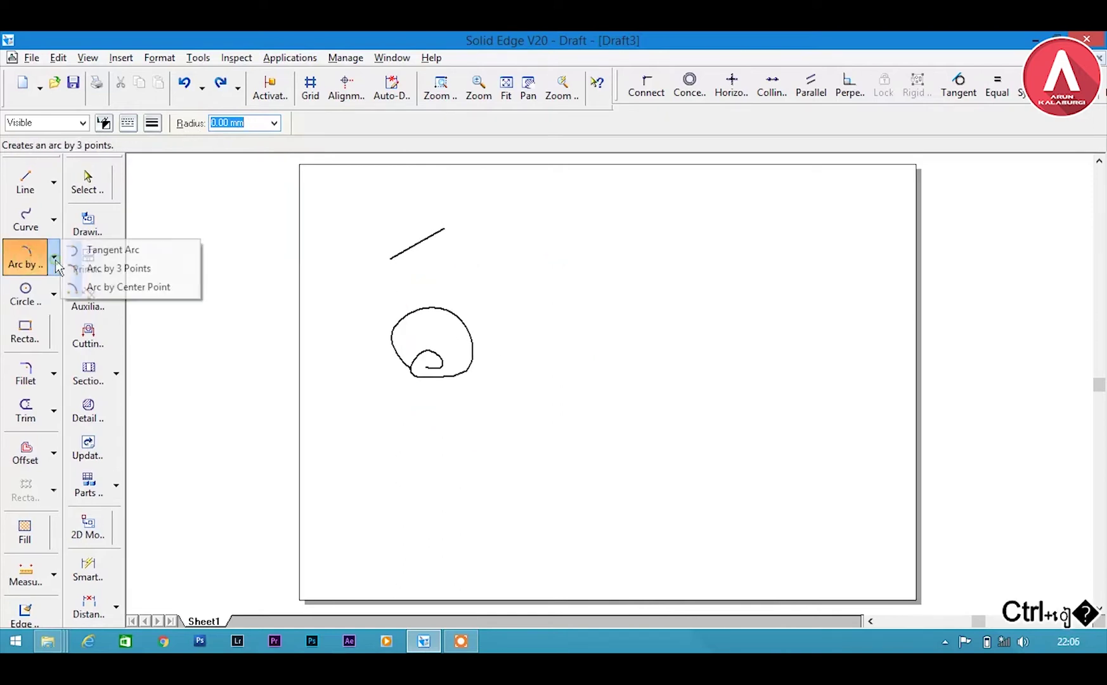
pyautogui.click(158, 289)
pyautogui.click(702, 256)
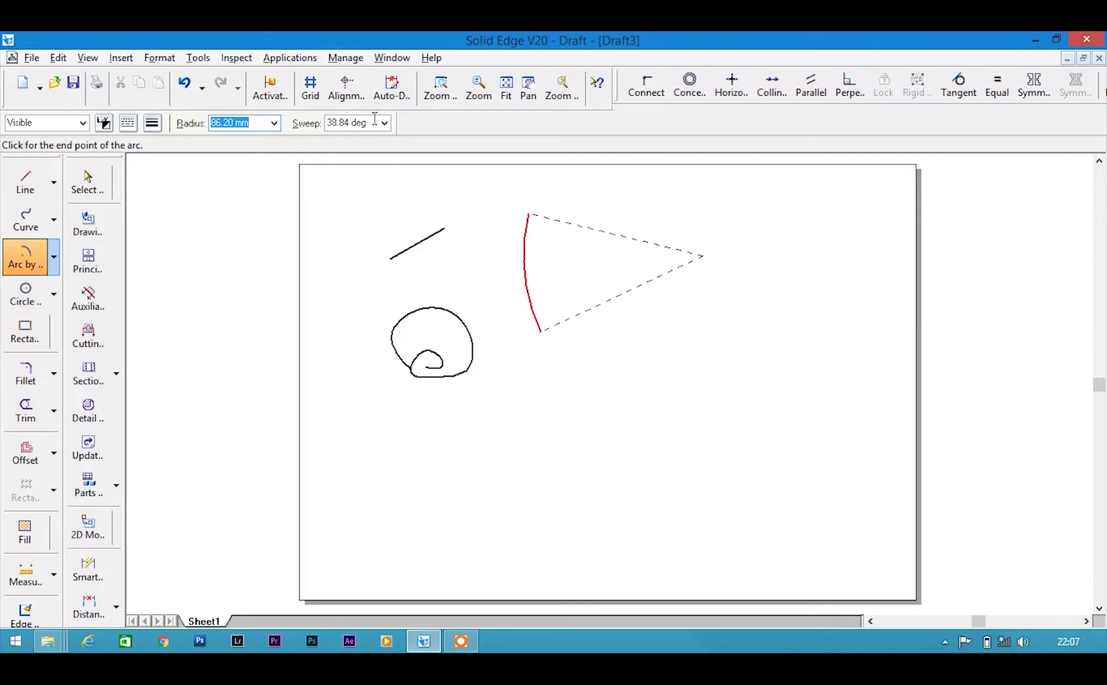
pyautogui.press('Tab')
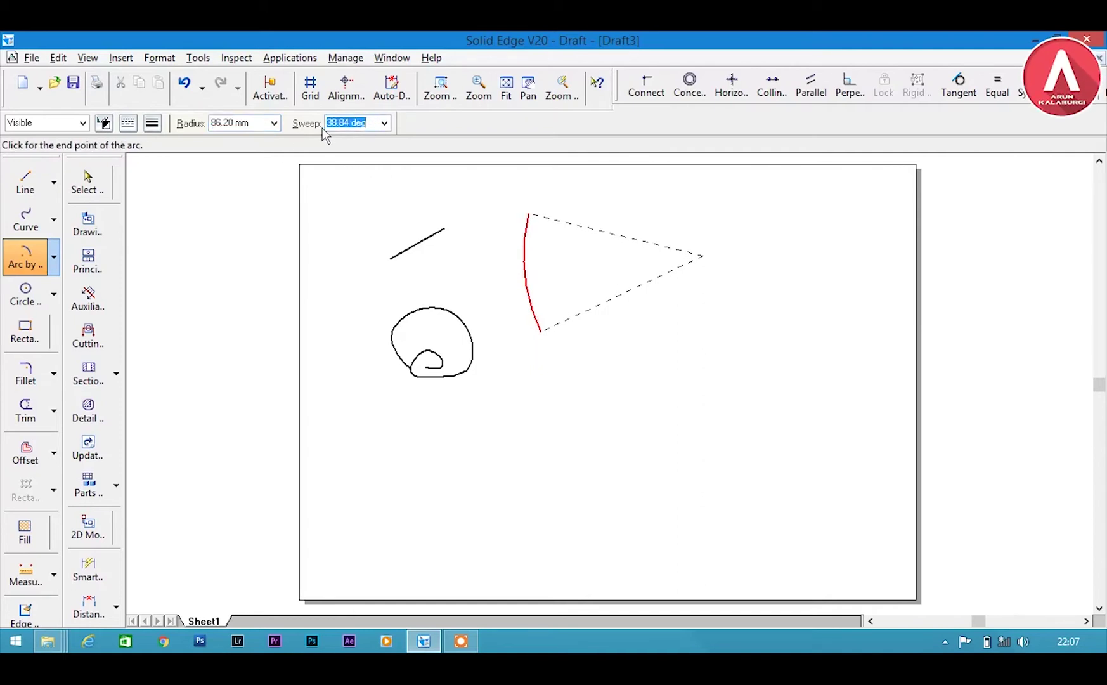
pyautogui.press('Return')
pyautogui.click(746, 283)
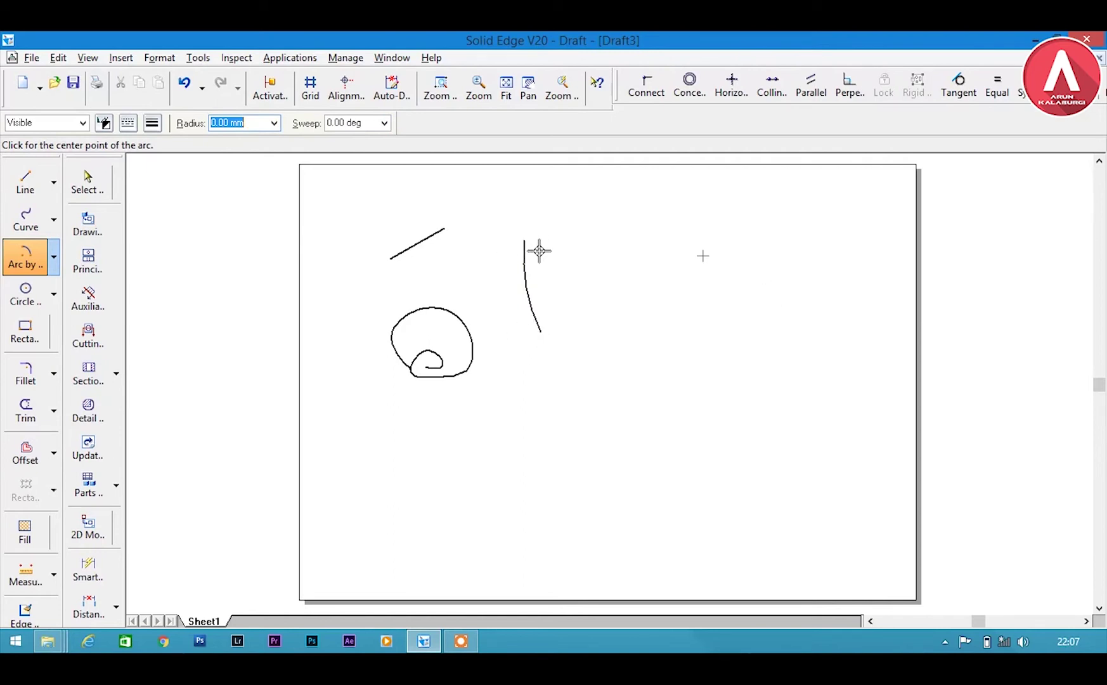
# Draw a Circle by Center Point about 97 mm in diameter in the upper-right area of the sheet.
pyautogui.click(39, 300)
pyautogui.click(54, 294)
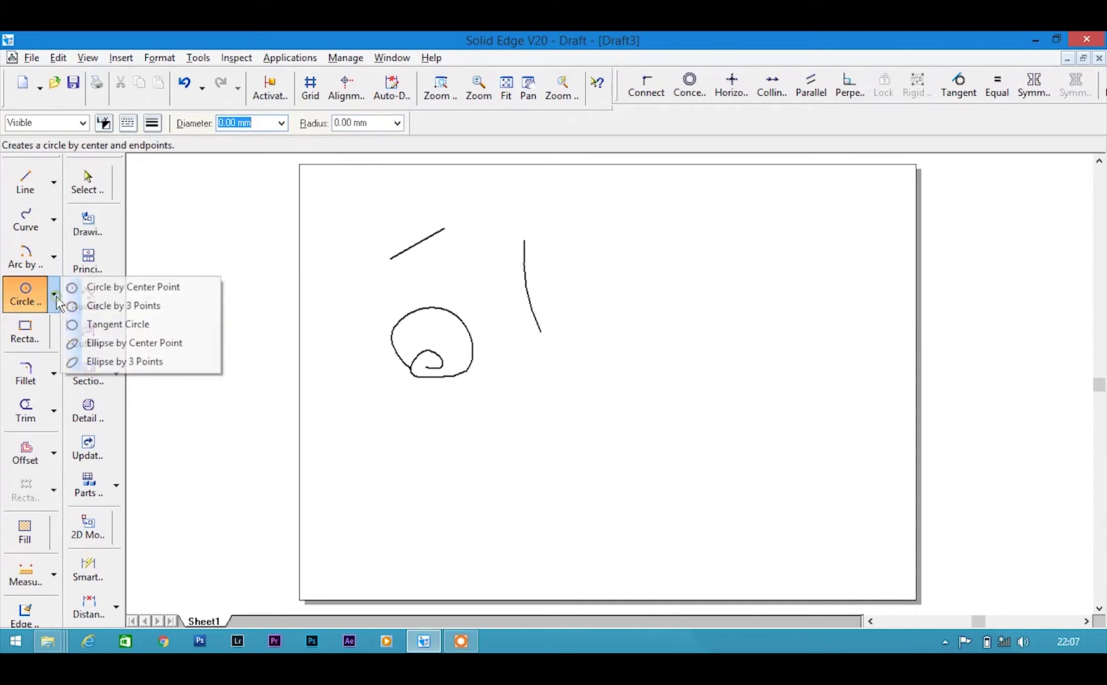
pyautogui.click(156, 288)
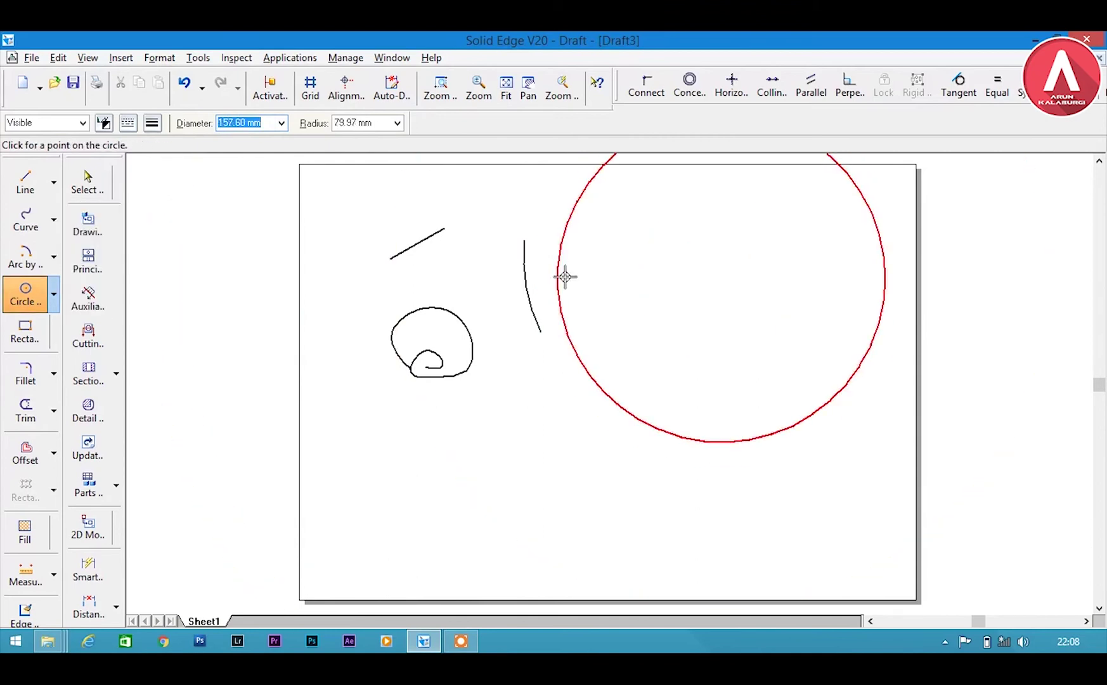
pyautogui.click(621, 260)
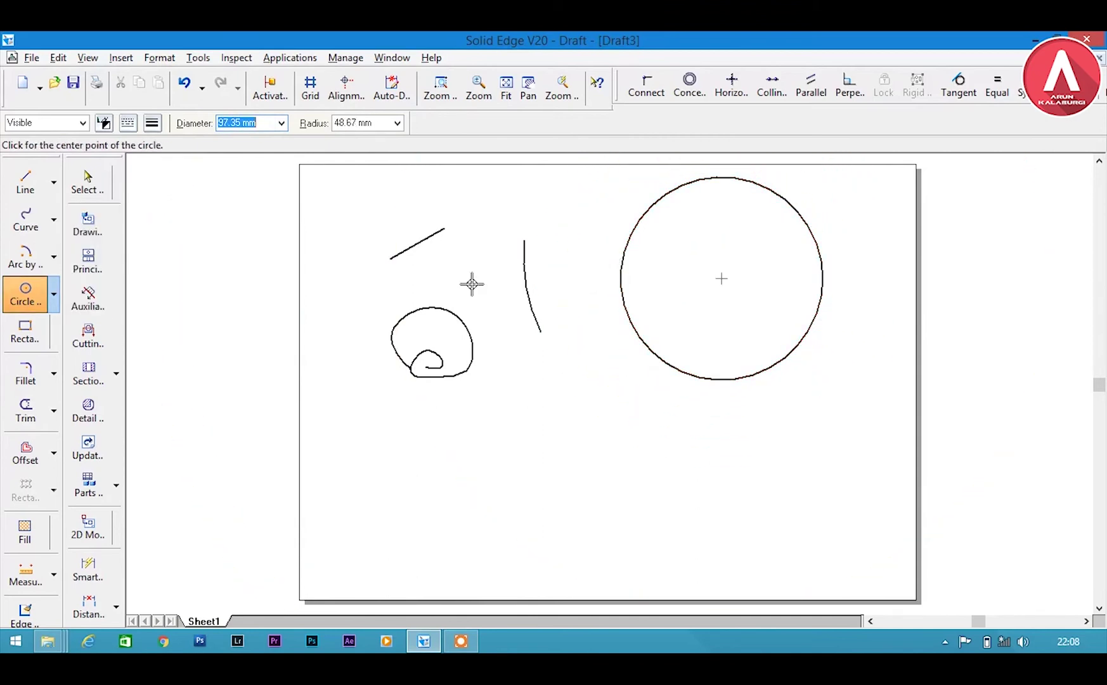
# Draw a larger Circle by 3 Points below the first circle so that the two overlap.
pyautogui.click(54, 294)
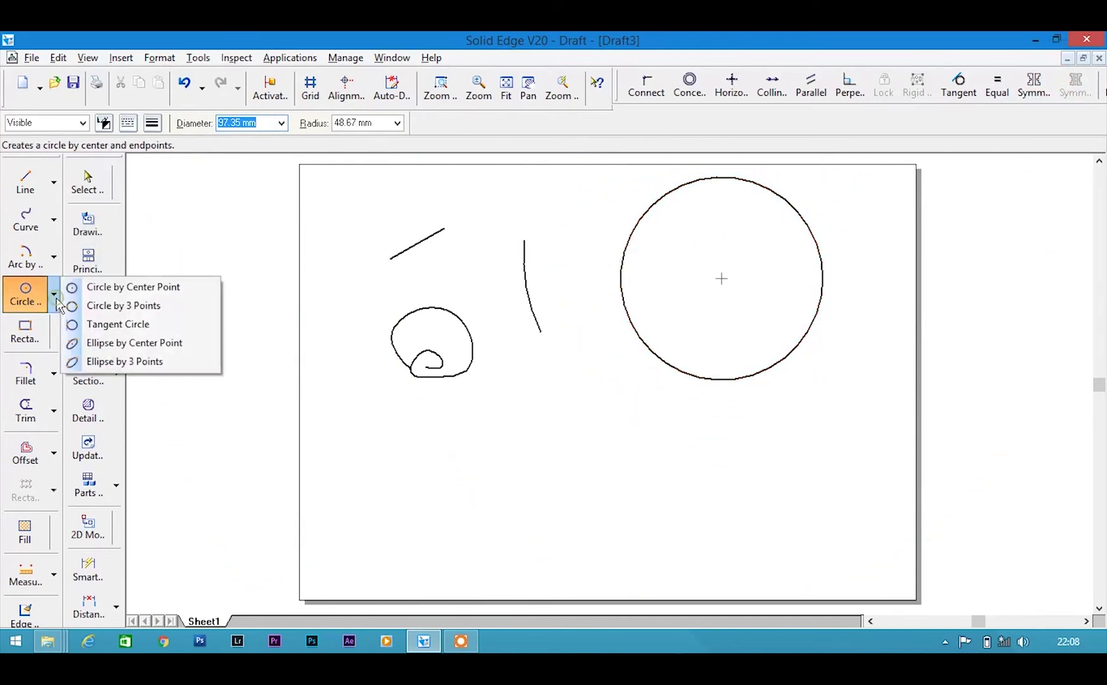
pyautogui.click(154, 306)
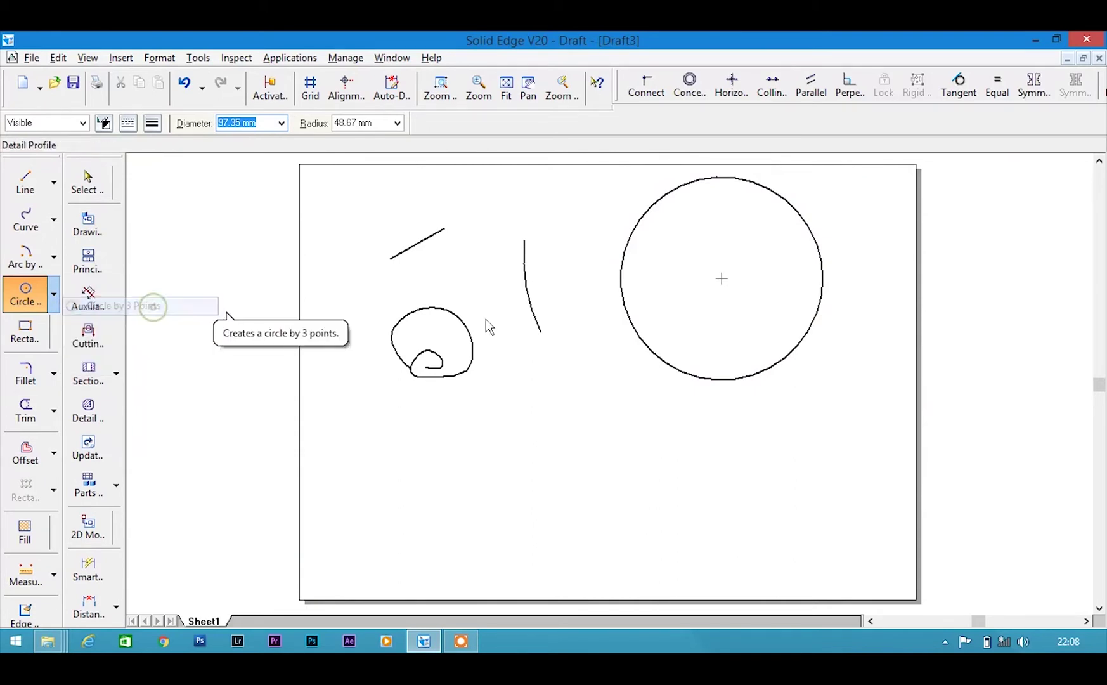
pyautogui.click(587, 420)
pyautogui.click(664, 328)
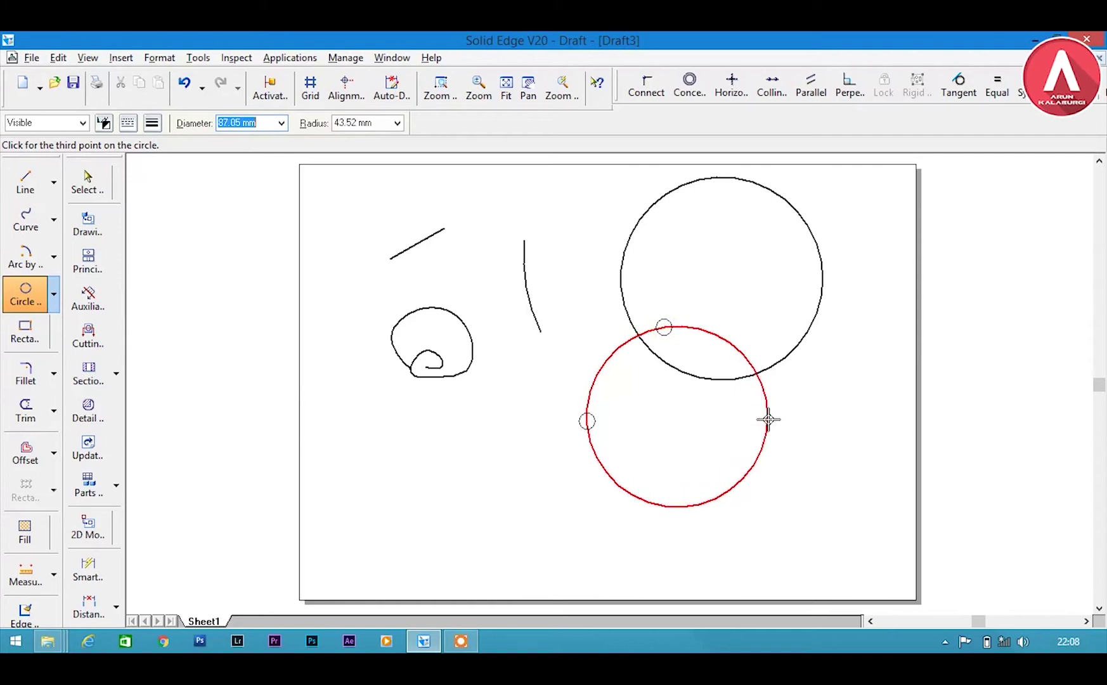
pyautogui.click(844, 453)
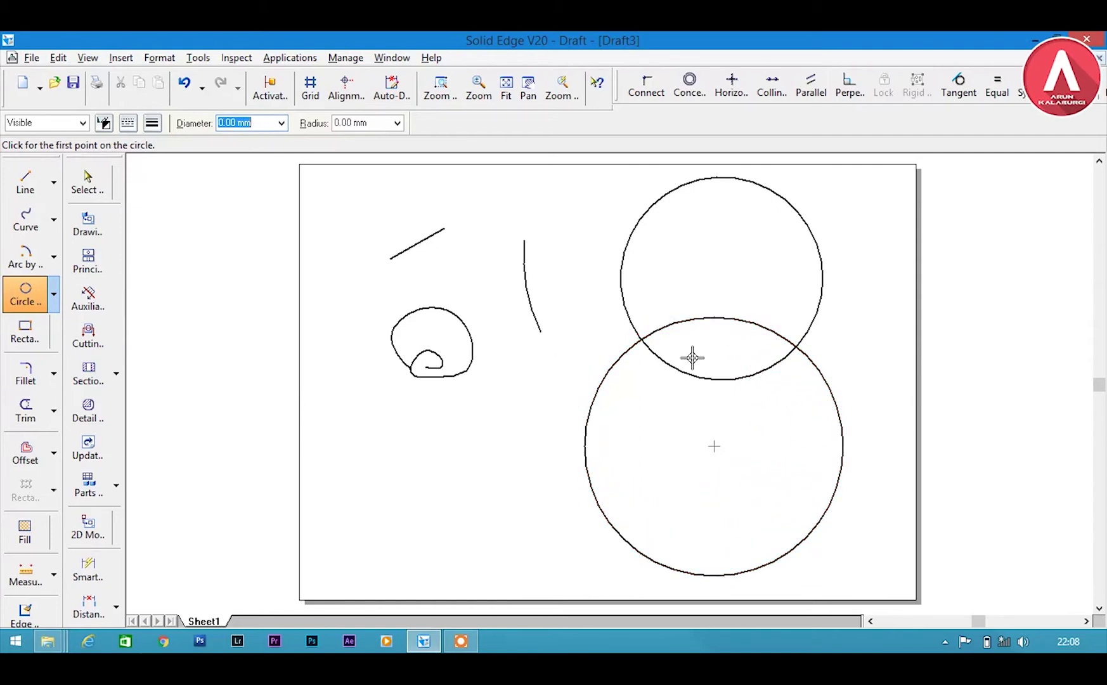
# Draw a Tangent Circle touching the left side of the large lower circle and extending below the spiral curve.
pyautogui.click(54, 293)
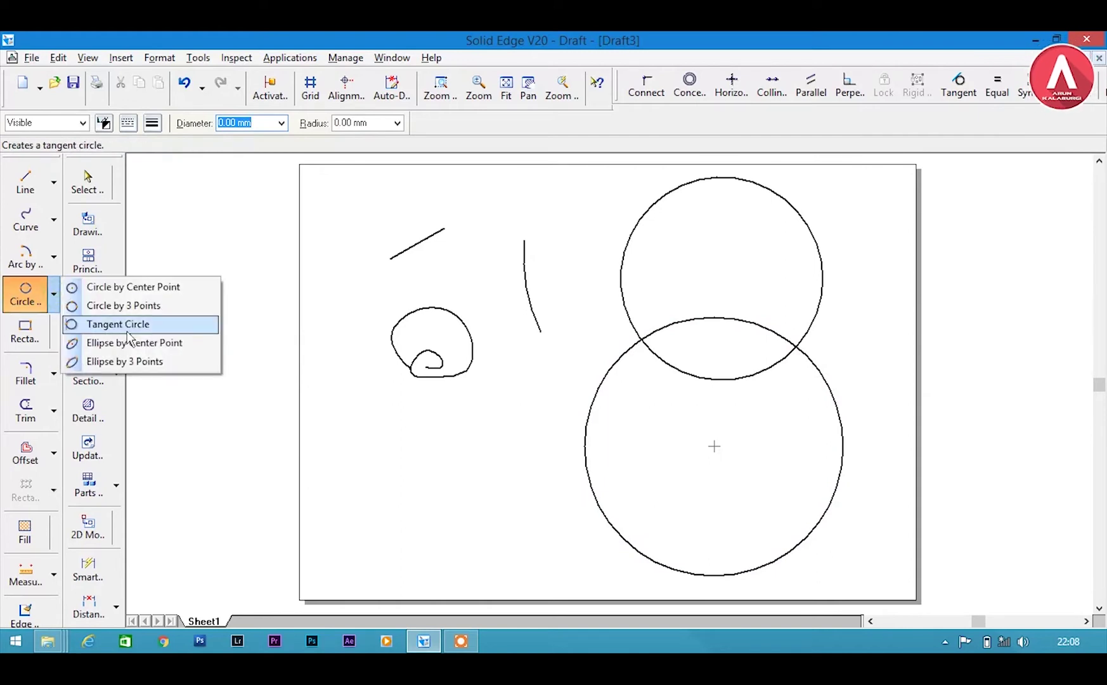
pyautogui.click(140, 336)
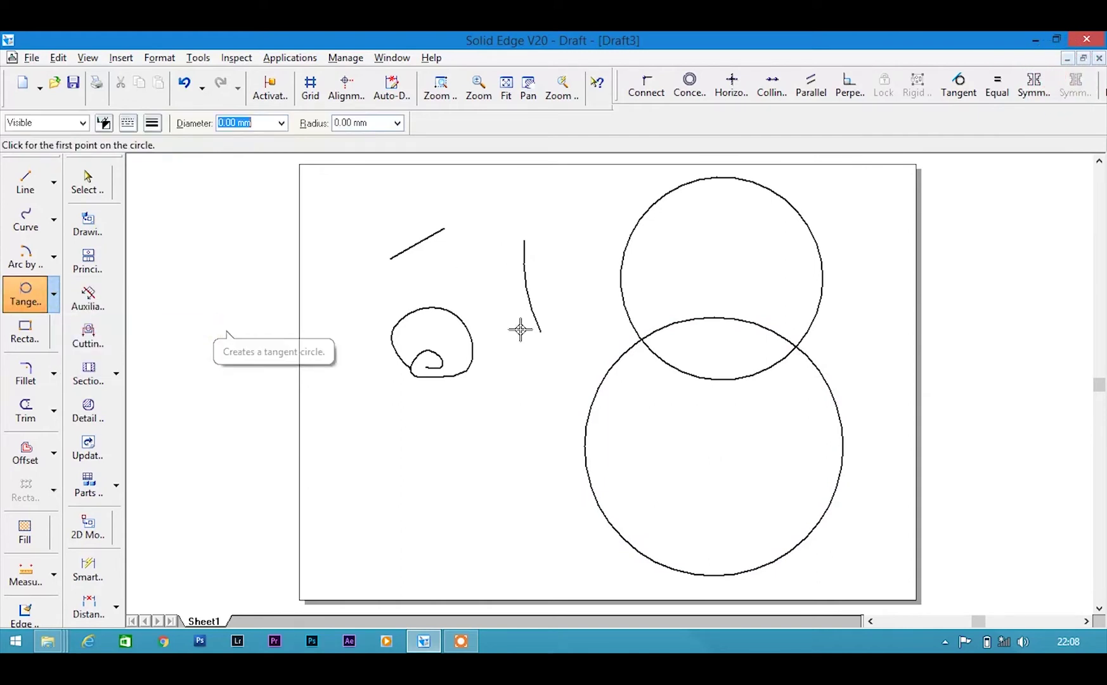
pyautogui.click(582, 439)
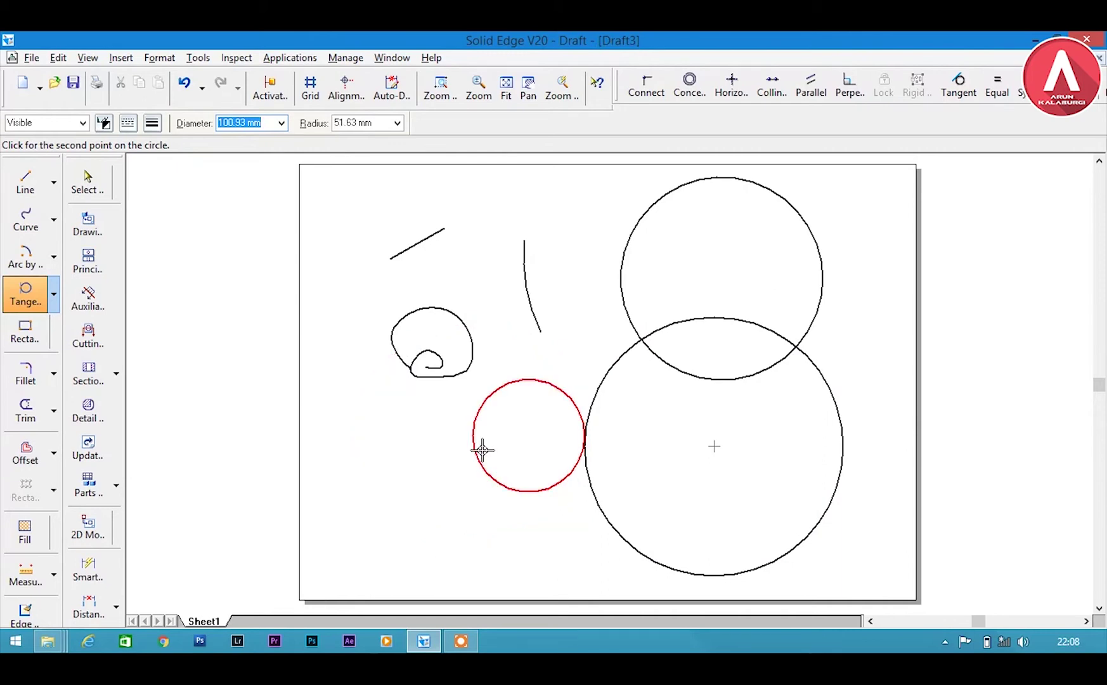
pyautogui.click(376, 447)
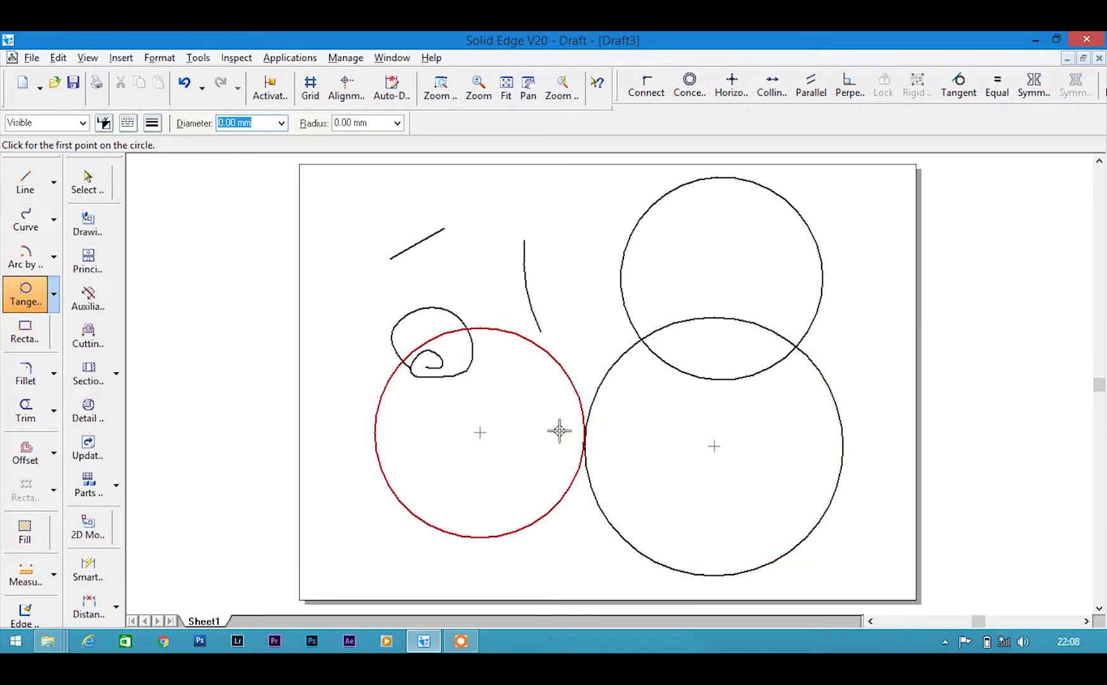
# Draw a nearly horizontal Ellipse by Center Point near the sheet's upper edge, with primary about 78 mm and secondary about 18 mm.
pyautogui.click(56, 305)
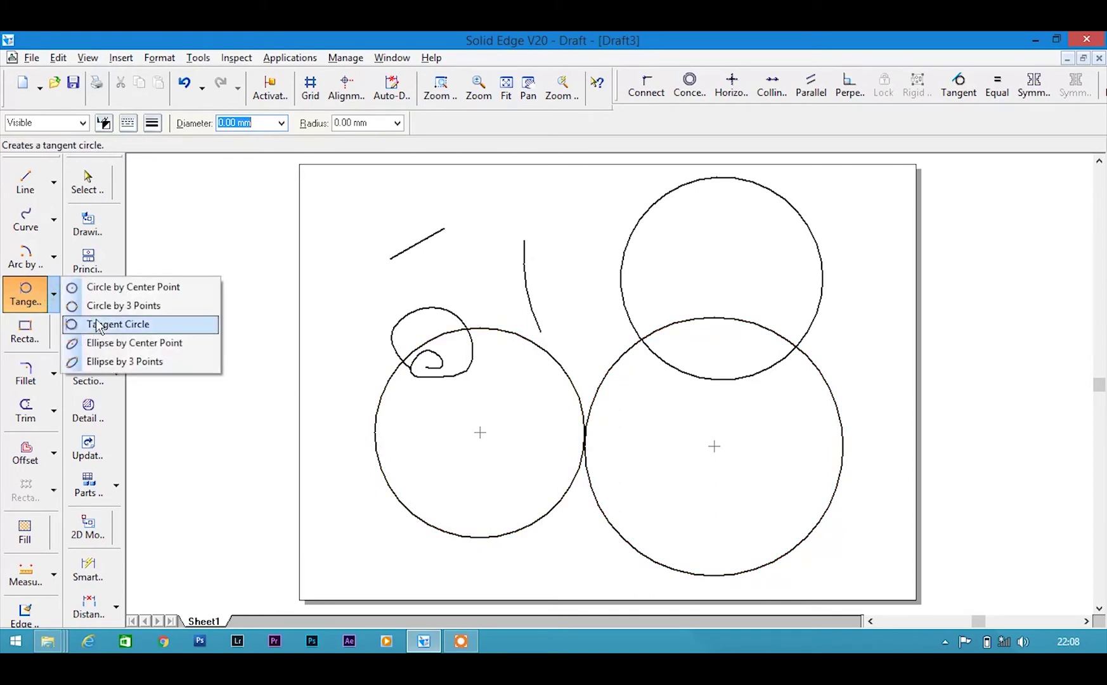
pyautogui.click(120, 345)
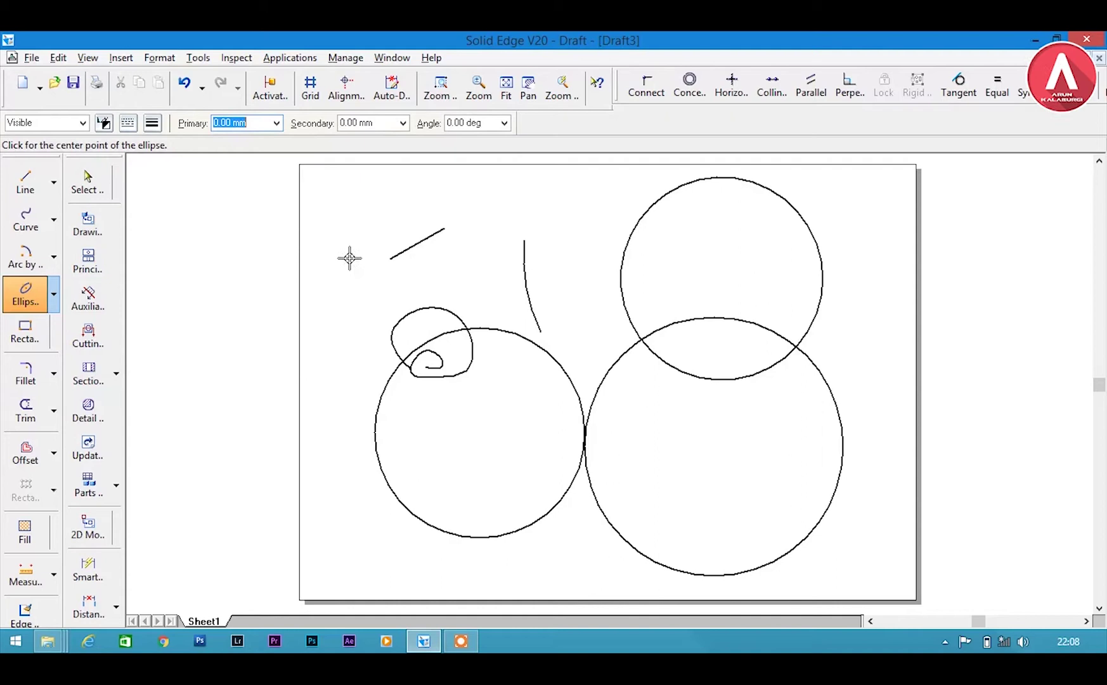
pyautogui.click(501, 209)
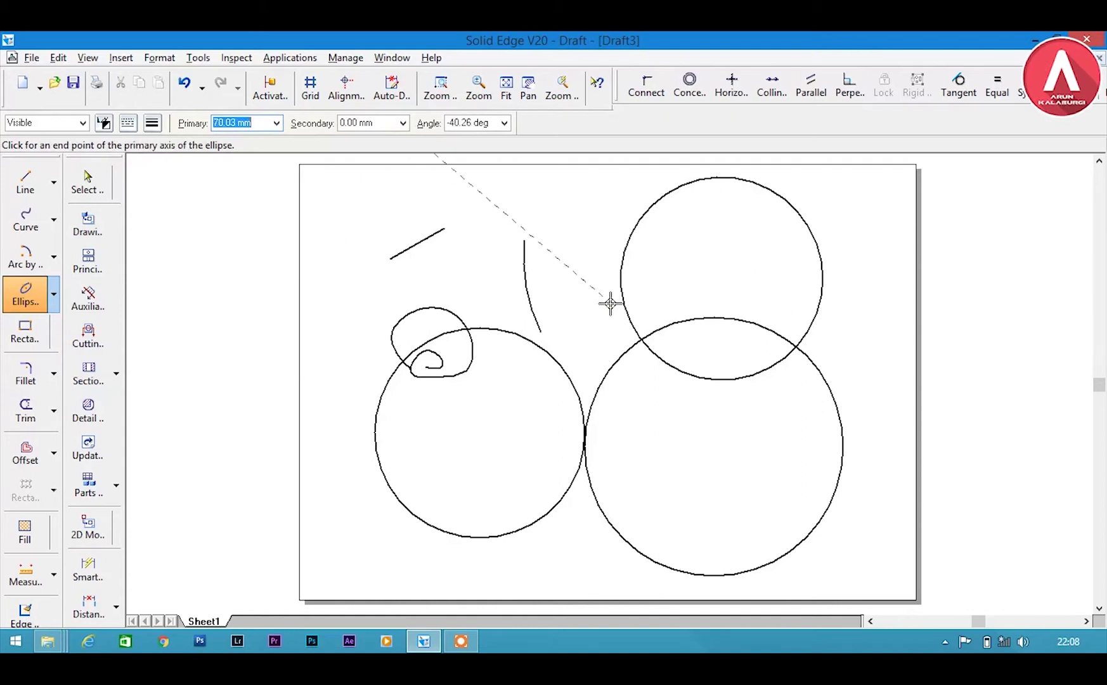
pyautogui.click(337, 210)
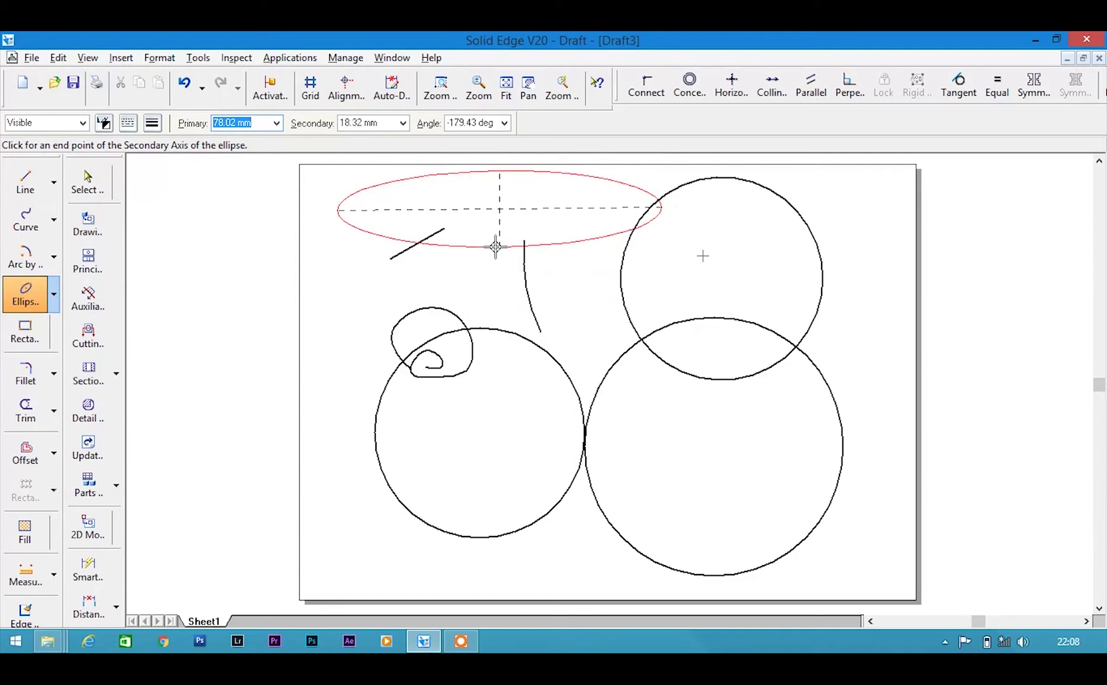
pyautogui.click(496, 246)
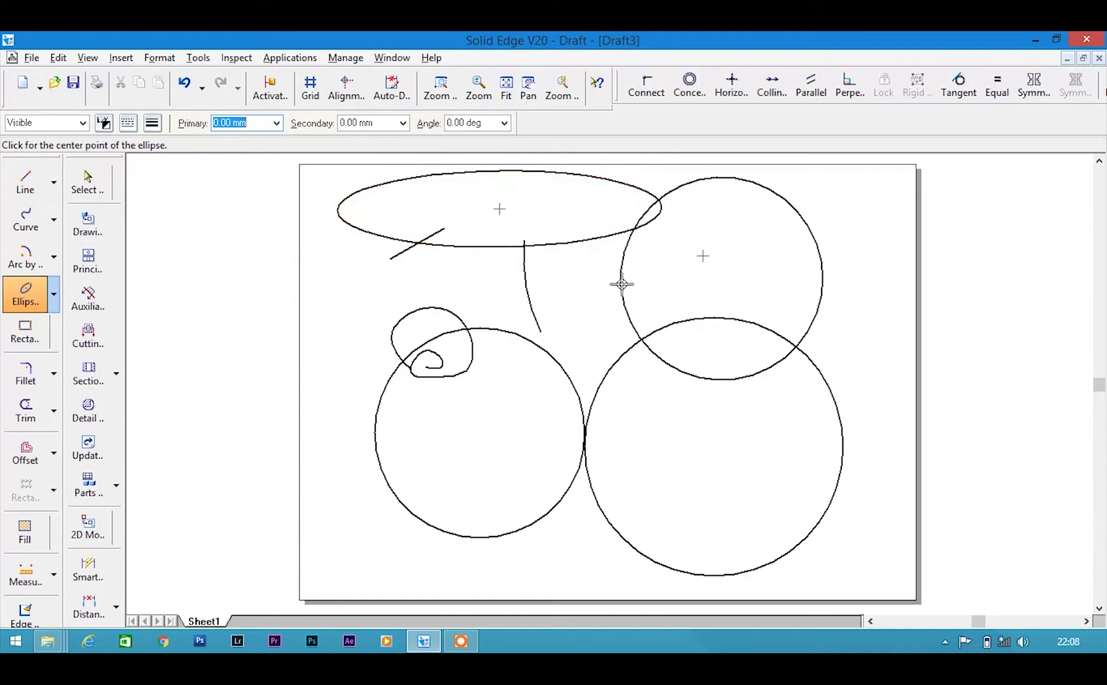
# Draw a tilted Ellipse by 3 Points across the tangent circle and the lower-right circle.
pyautogui.click(56, 307)
pyautogui.click(213, 360)
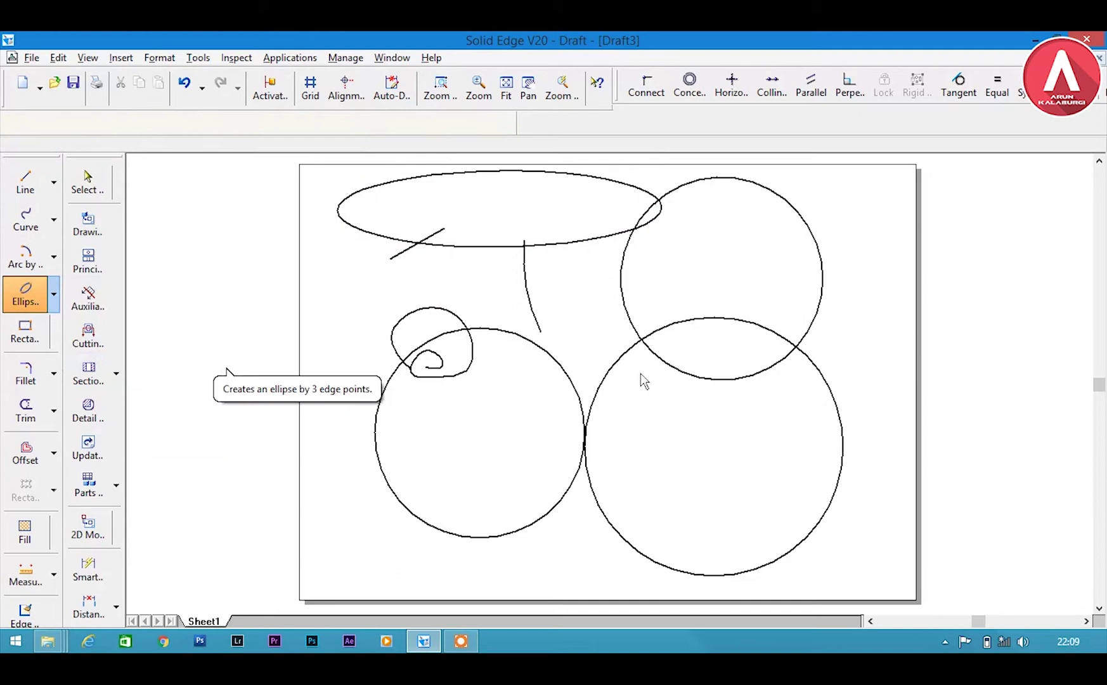
pyautogui.click(496, 440)
pyautogui.click(566, 344)
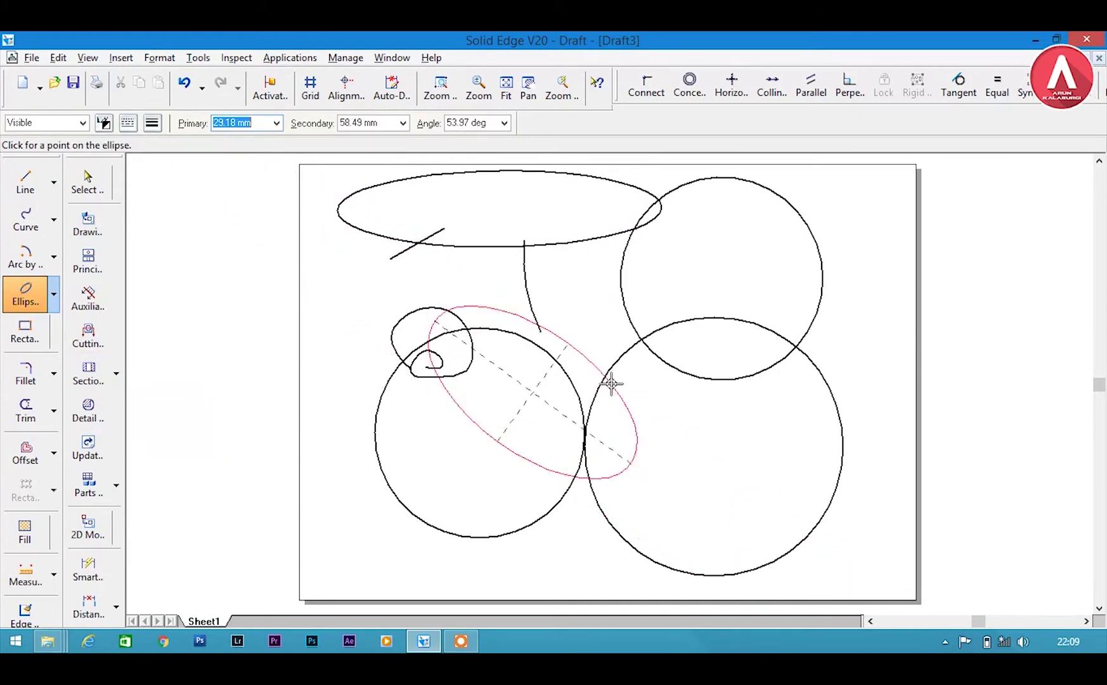
pyautogui.click(644, 409)
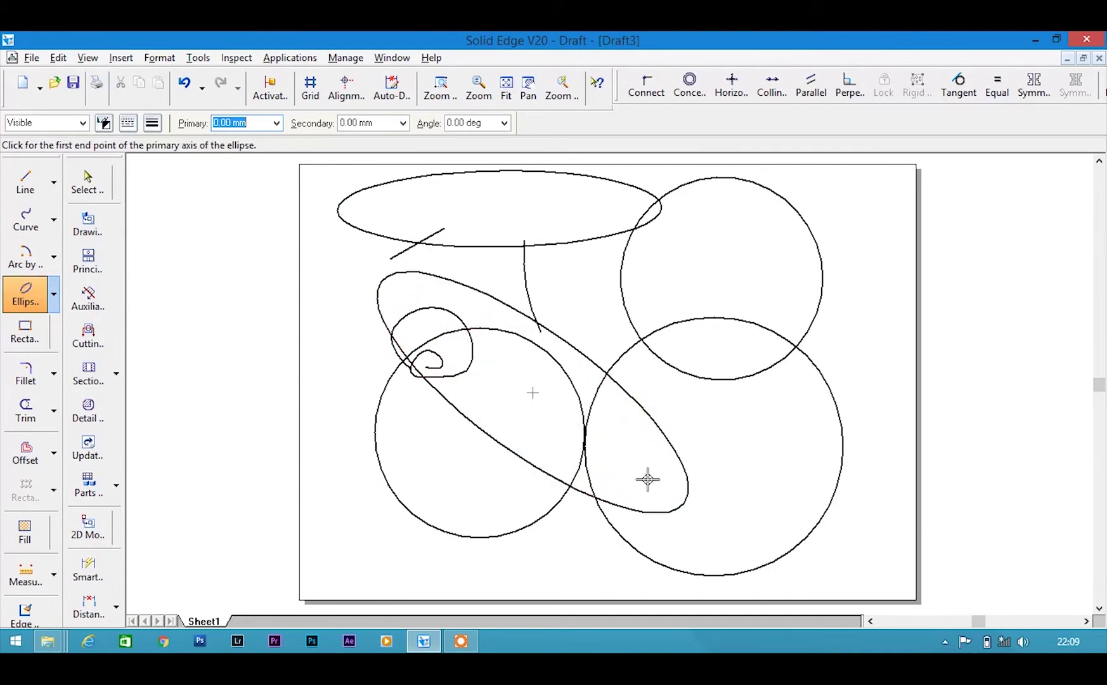
# Insert a new blank sheet after Sheet1 for the rectangle demonstration.
pyautogui.click(40, 341)
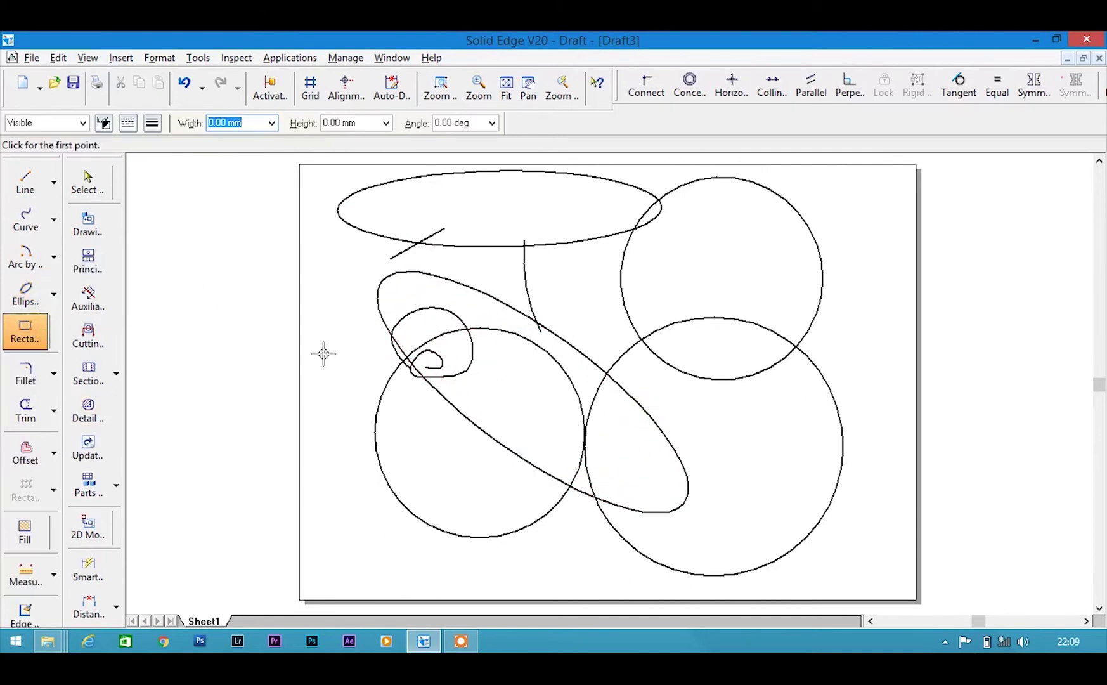
pyautogui.rightClick(216, 625)
pyautogui.click(240, 529)
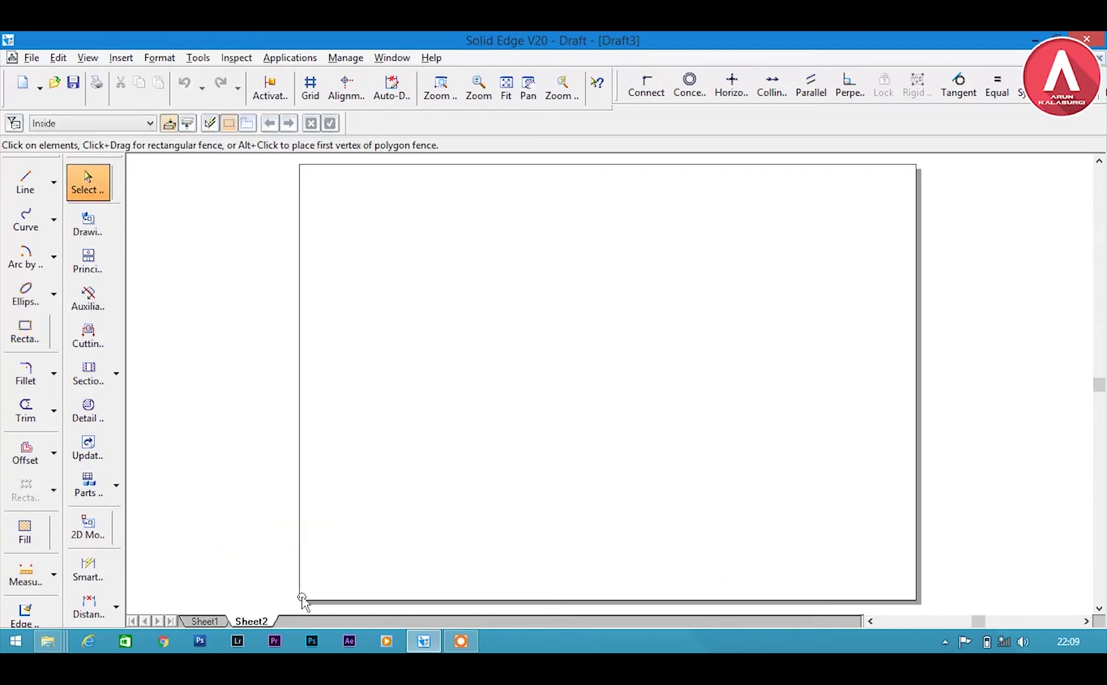
# Draw an unrotated rectangle 30 mm wide and 40 mm high in the upper-left area of Sheet2.
pyautogui.click(38, 342)
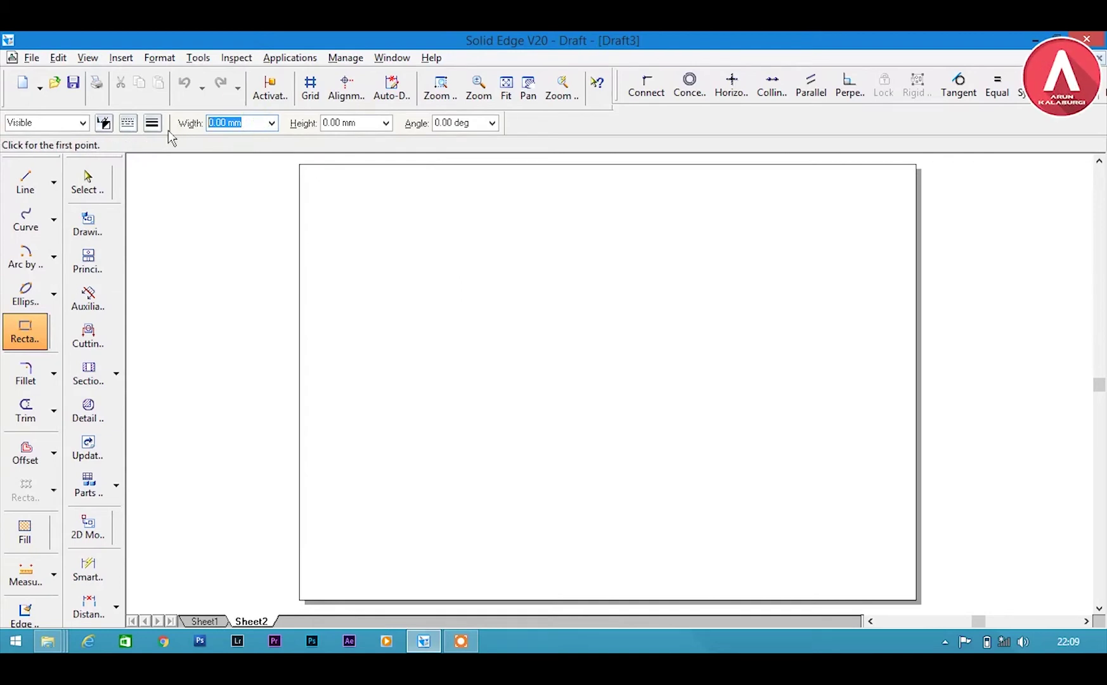
pyautogui.write('40')
pyautogui.press('Tab')
pyautogui.click(463, 339)
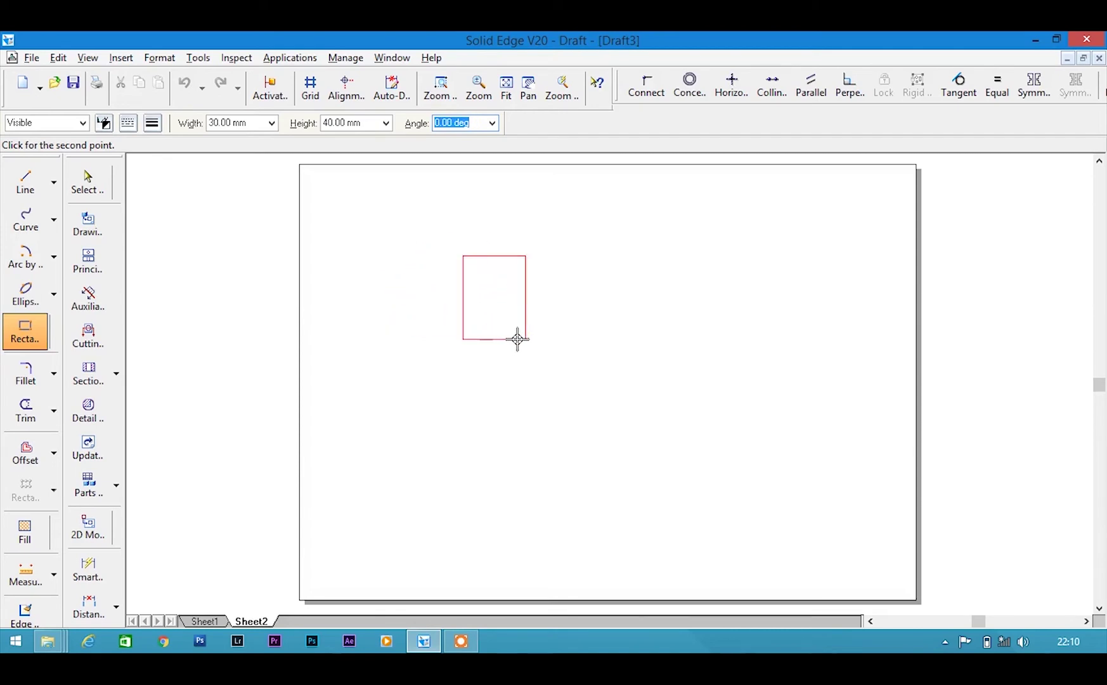
pyautogui.click(602, 337)
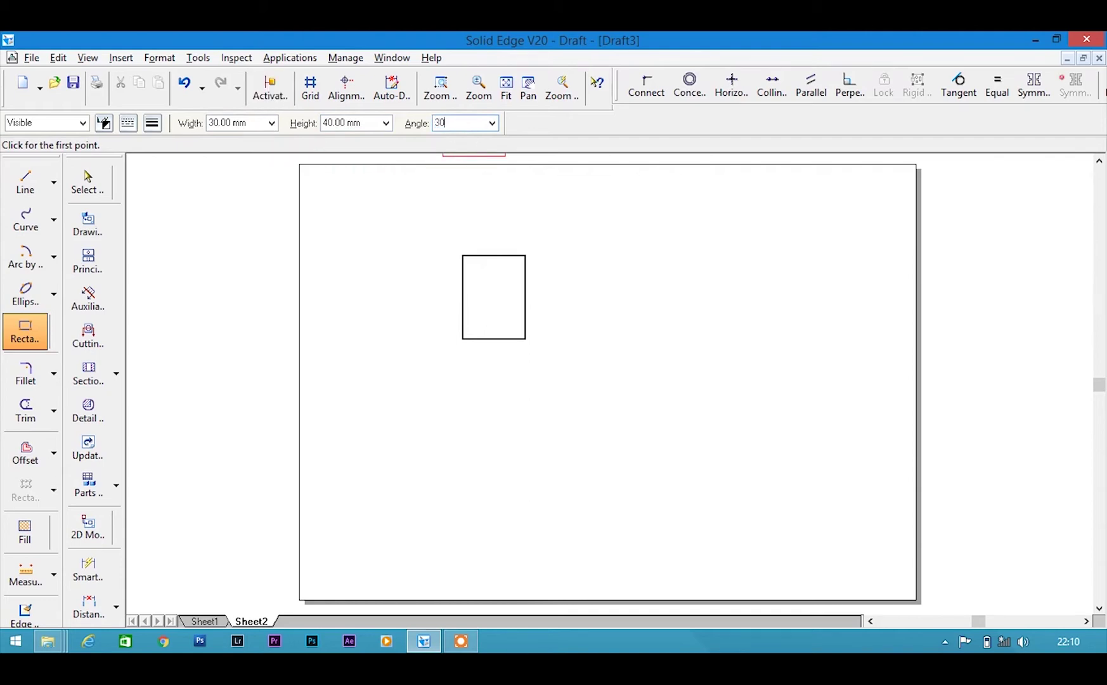
# Draw two more 30 by 40 mm rectangles, one rotated 30 degrees beside the first and one rotated about 60 degrees below them.
pyautogui.press('Return')
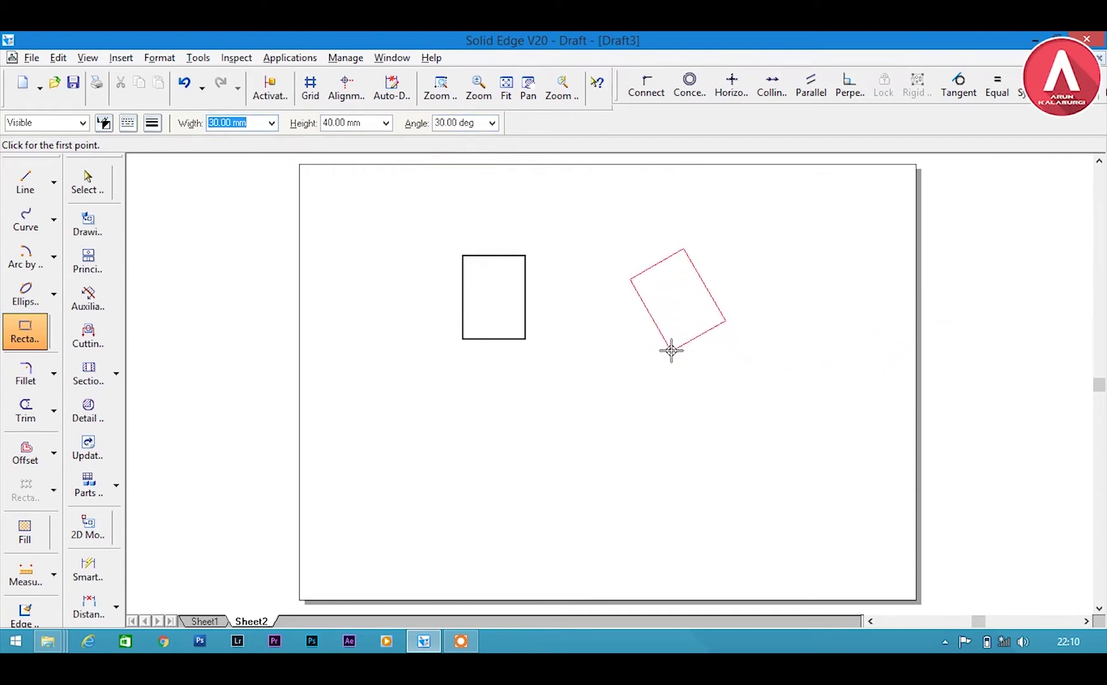
pyautogui.click(665, 346)
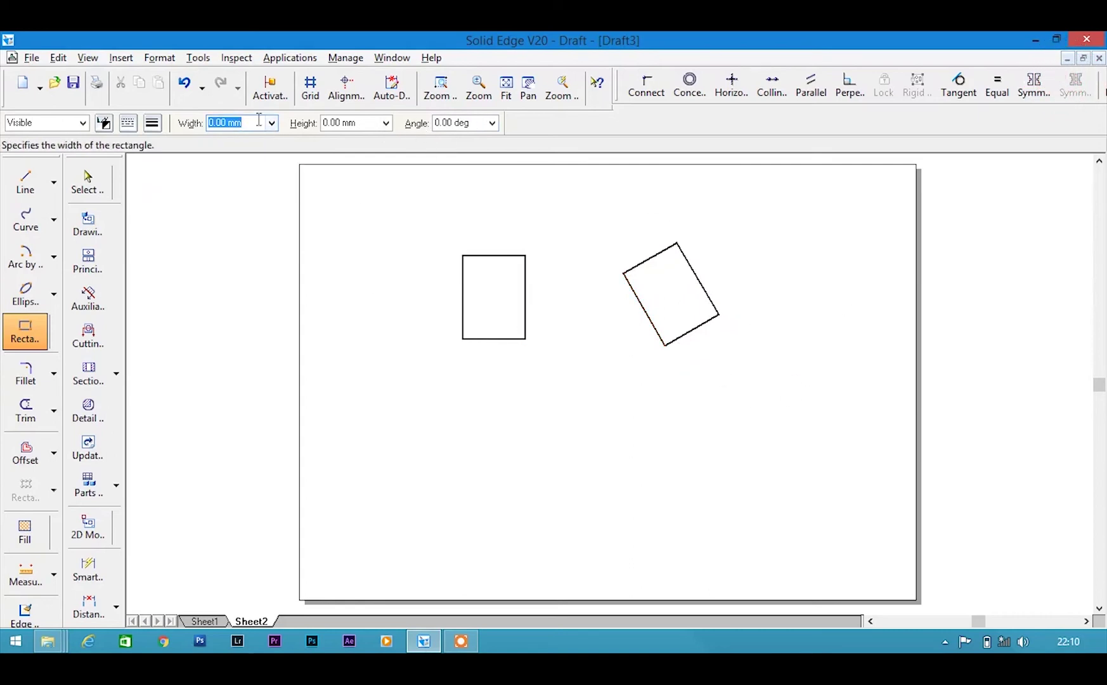
pyautogui.write('3')
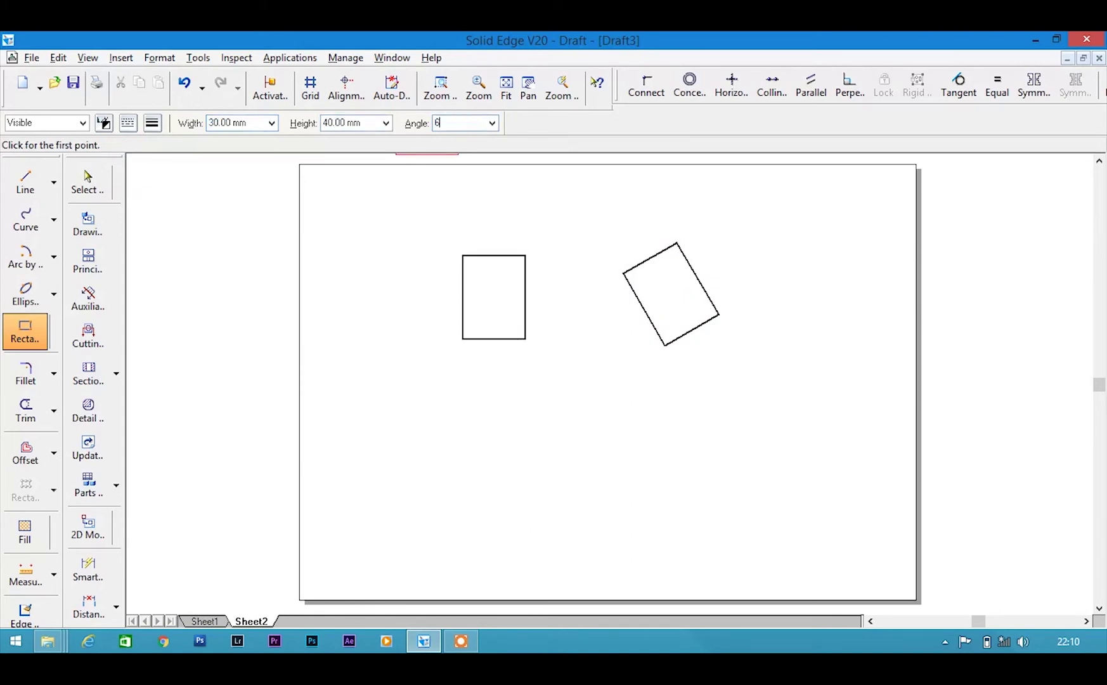
pyautogui.click(615, 439)
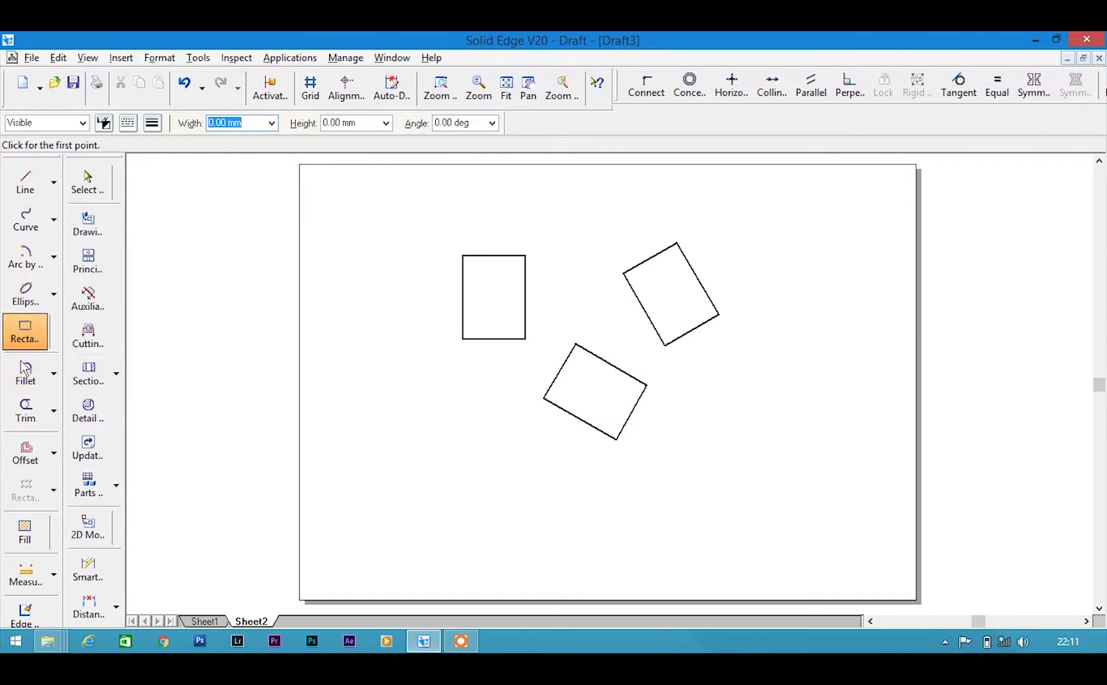
# Trim away all edges of the three rectangles on Sheet2 to clear the sheet.
pyautogui.click(30, 411)
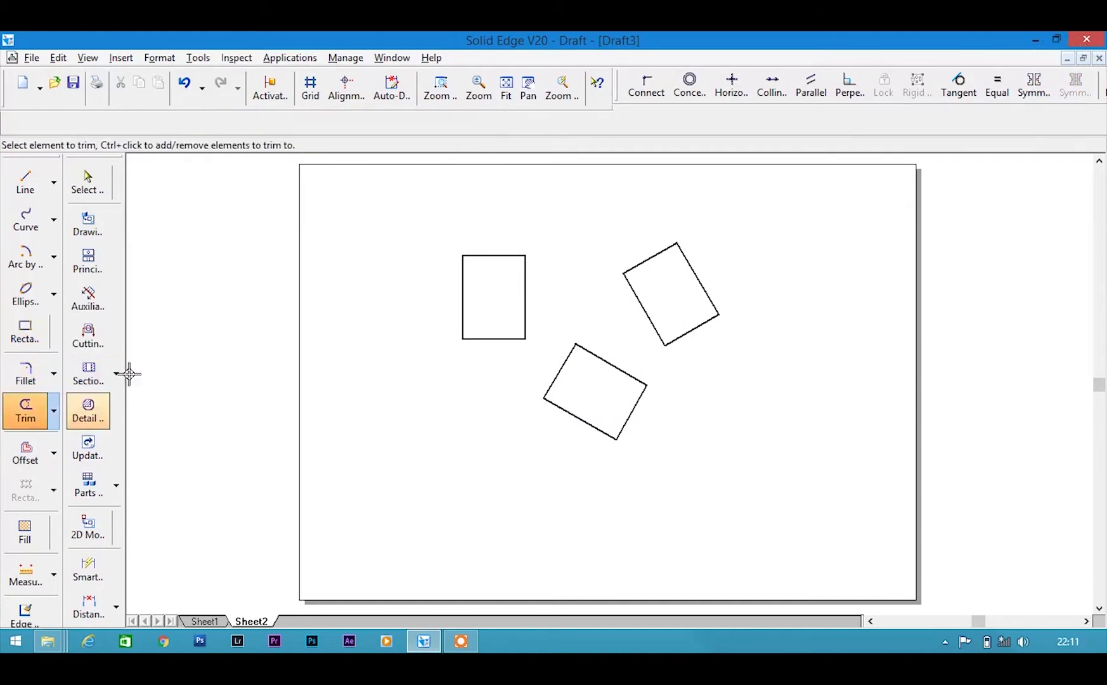
pyautogui.click(525, 286)
pyautogui.click(512, 255)
pyautogui.click(466, 283)
pyautogui.click(590, 352)
pyautogui.click(564, 366)
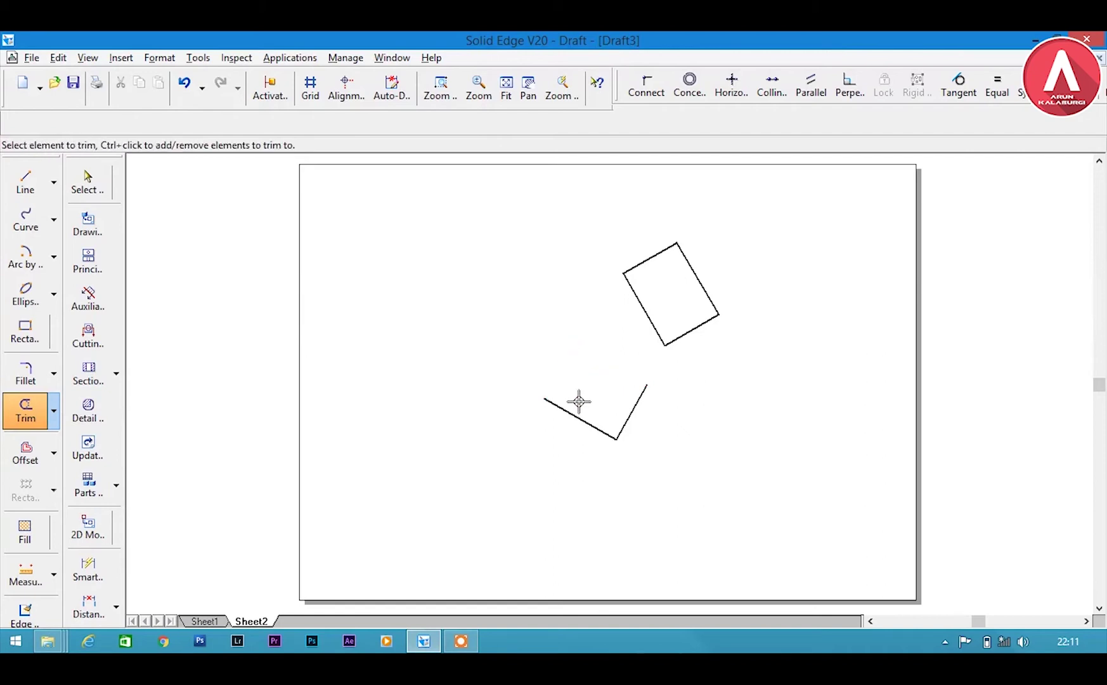
pyautogui.click(577, 416)
pyautogui.click(629, 413)
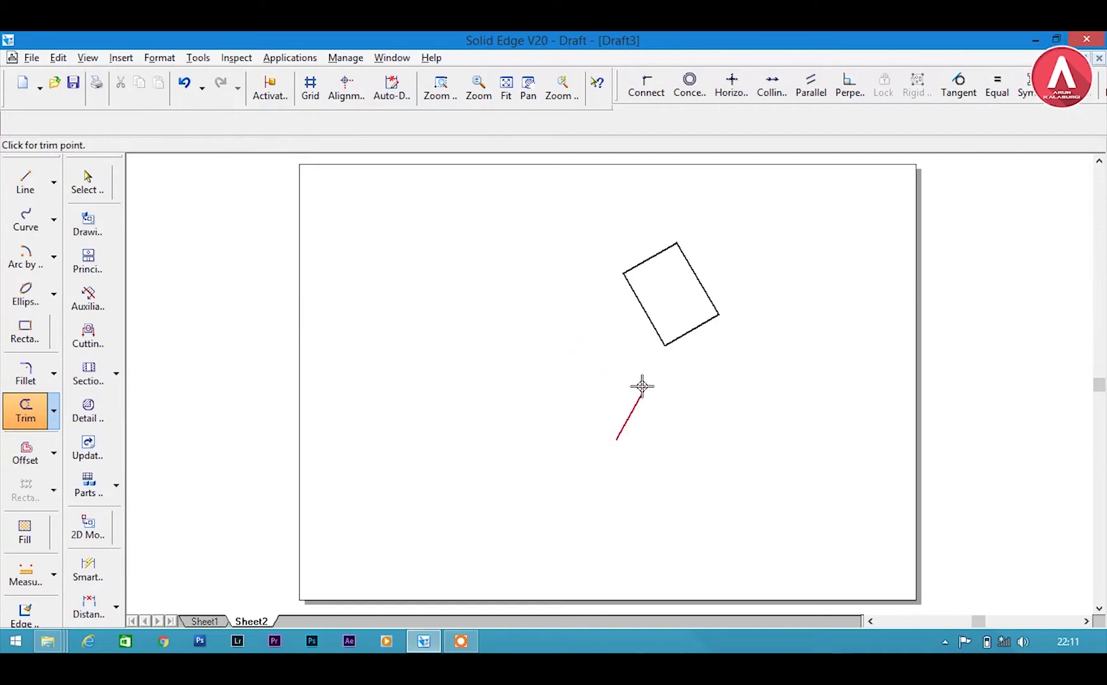
pyautogui.click(659, 333)
pyautogui.click(711, 301)
pyautogui.click(655, 254)
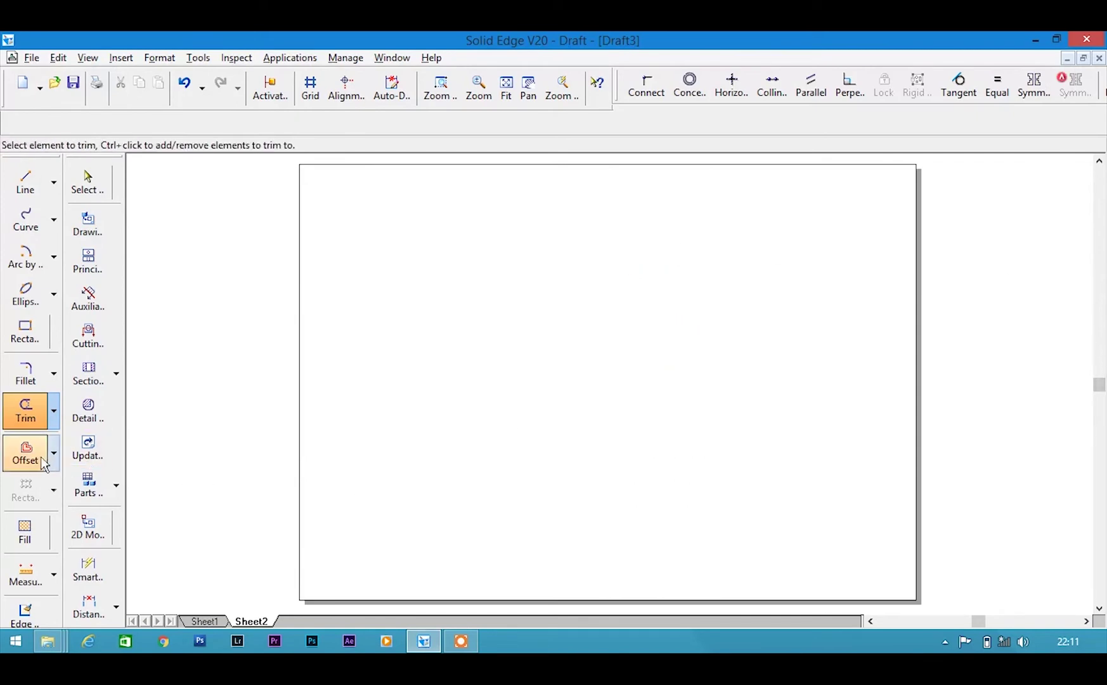
# Draw a horizontal line crossed by a vertical line, plus a separate vertical line beyond the horizontal line's right end.
pyautogui.click(54, 411)
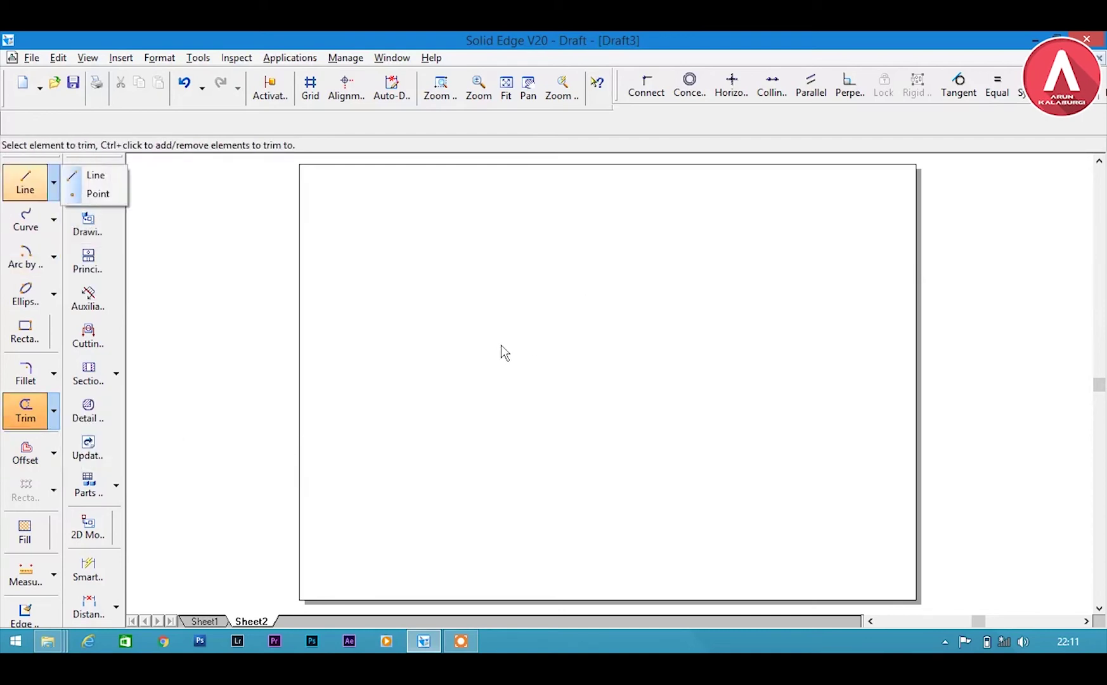
pyautogui.click(94, 175)
pyautogui.click(432, 316)
pyautogui.click(638, 314)
pyautogui.rightClick(582, 225)
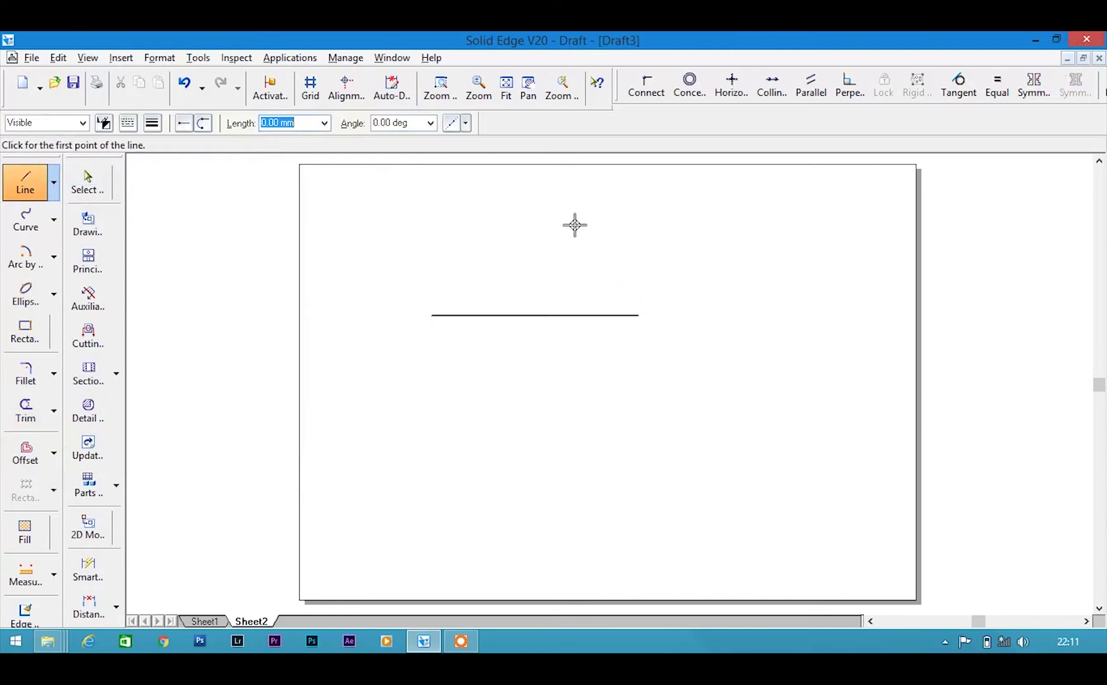
pyautogui.click(553, 383)
pyautogui.rightClick(666, 289)
pyautogui.click(734, 218)
pyautogui.click(733, 395)
pyautogui.rightClick(733, 394)
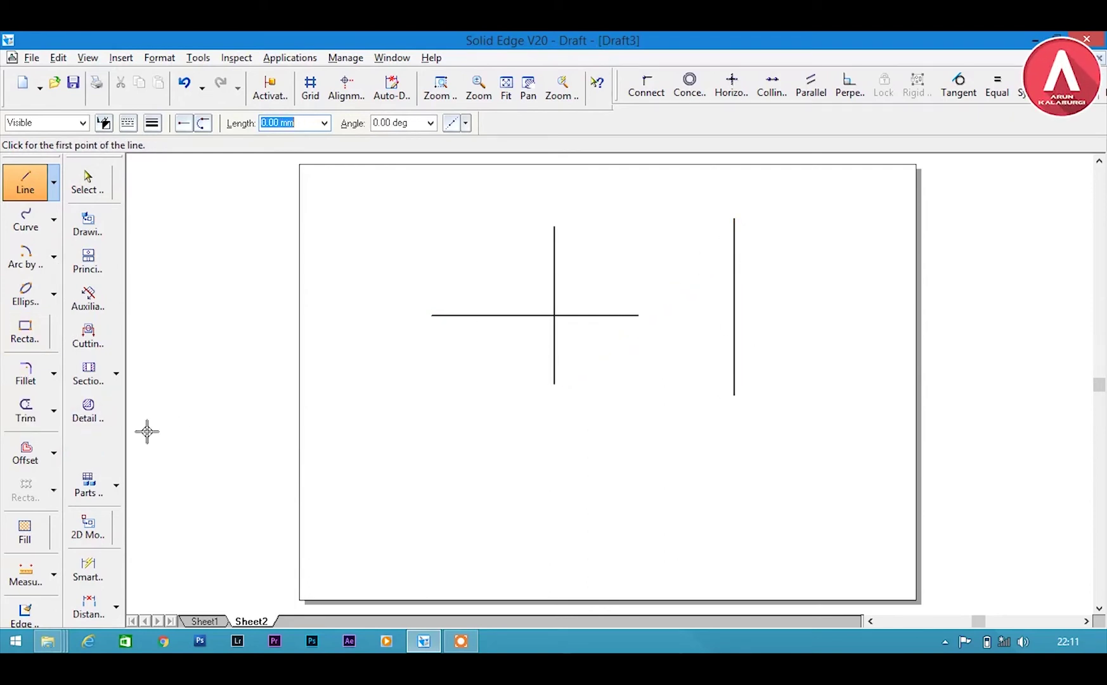
# Extend the horizontal line to the separate vertical line using Extend to Next.
pyautogui.click(53, 410)
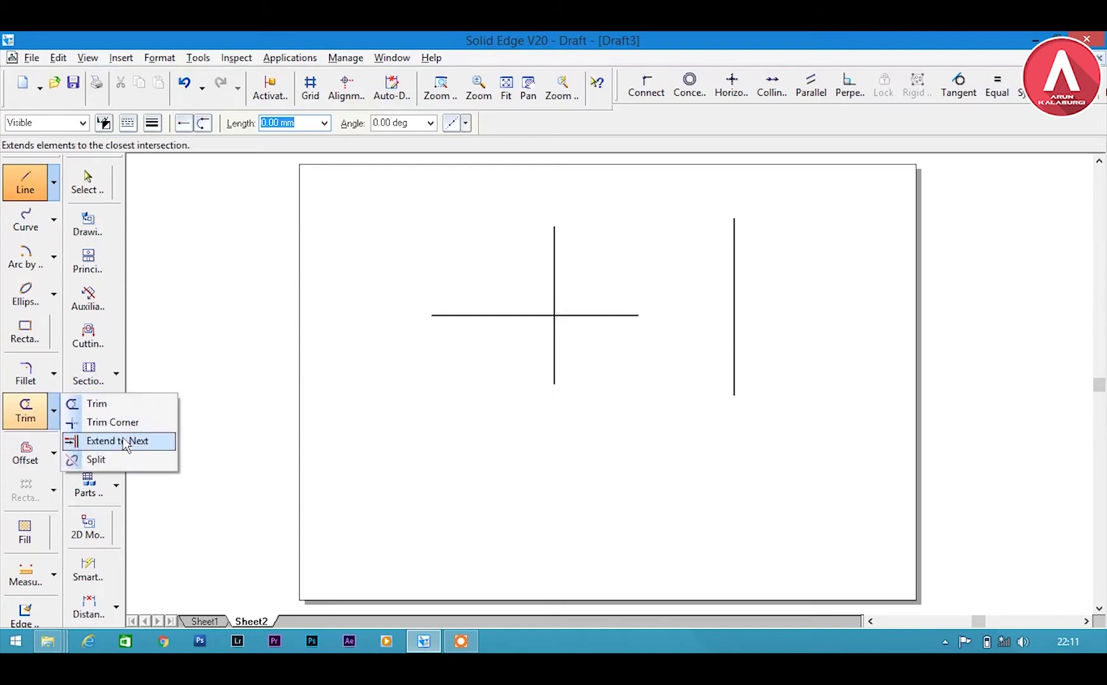
pyautogui.click(120, 441)
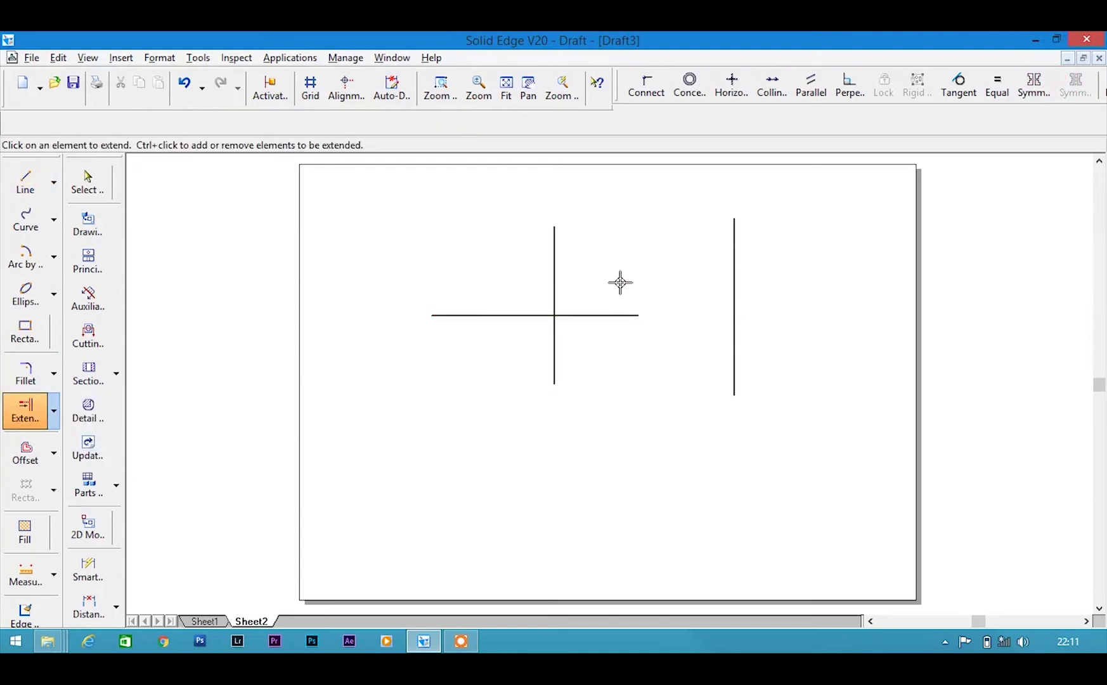
pyautogui.click(618, 315)
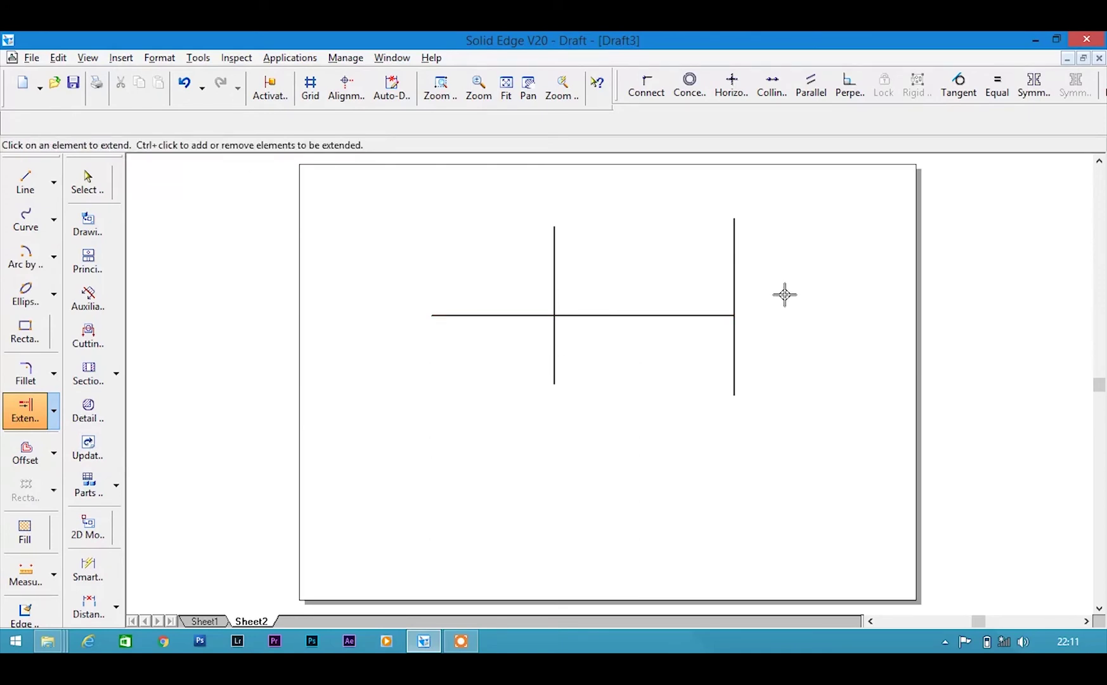
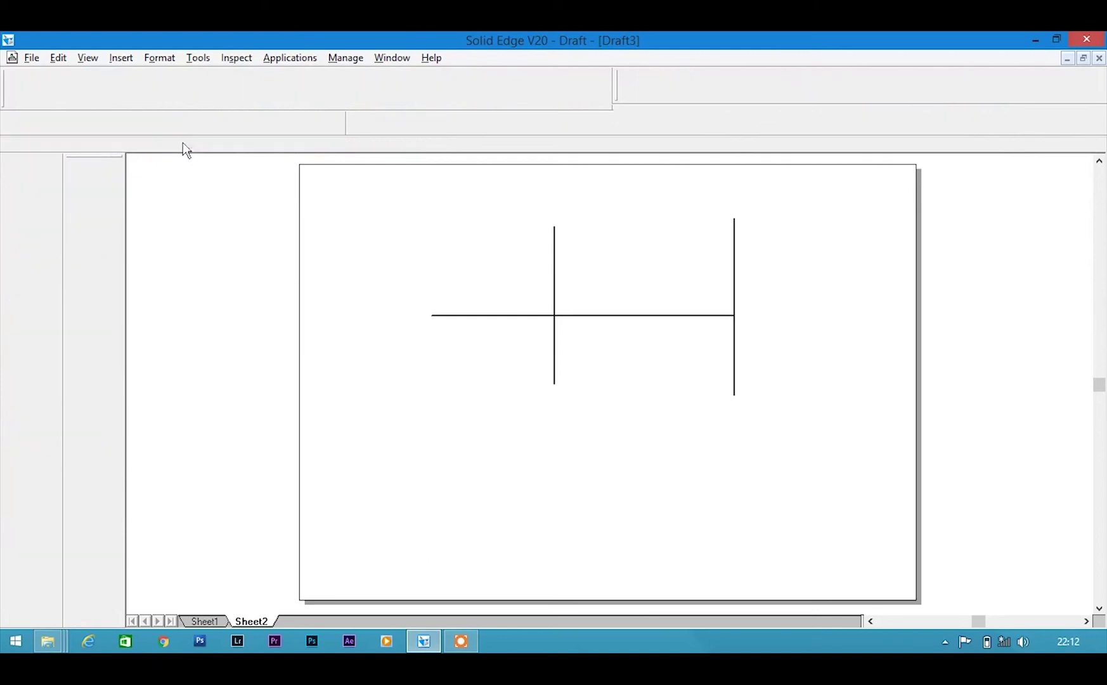
# Dock the drawing toolbar horizontally beneath the main toolbar, above the sheet.
pyautogui.moveTo(281, 127)
pyautogui.mouseDown()
pyautogui.moveTo(228, 160)
pyautogui.moveTo(168, 121)
pyautogui.moveTo(408, 113)
pyautogui.mouseUp()
pyautogui.click(285, 134)
pyautogui.moveTo(257, 133); pyautogui.dragTo(19, 137)
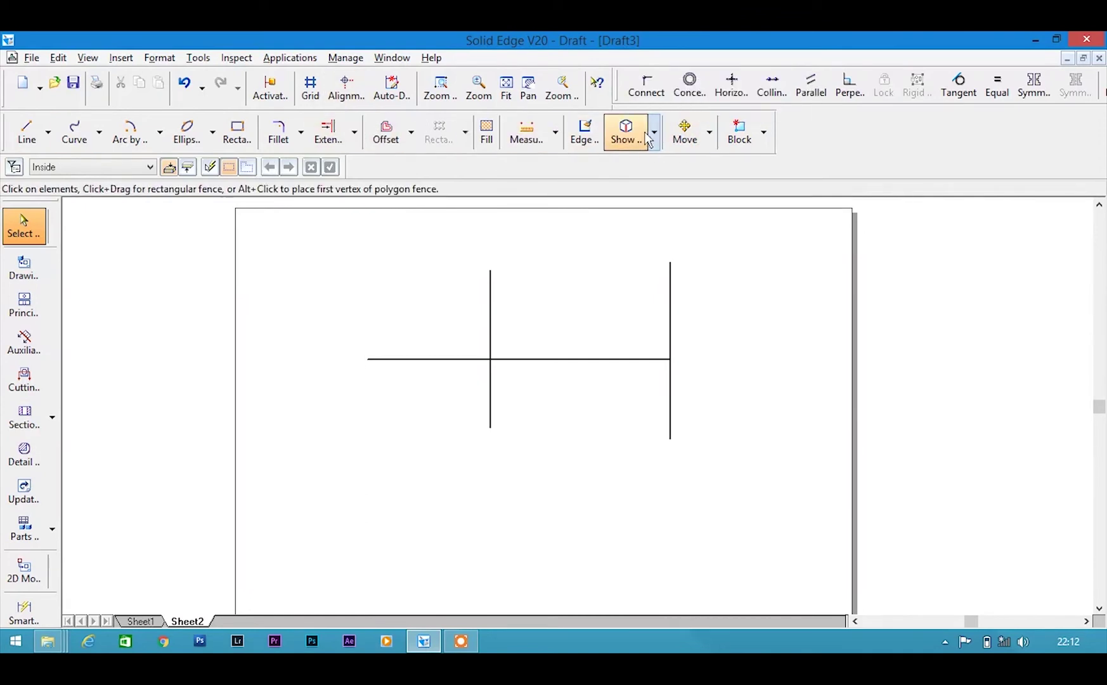
# Try the Move command on the extended horizontal line, shifting it below the vertical lines, and undo the move.
pyautogui.click(694, 134)
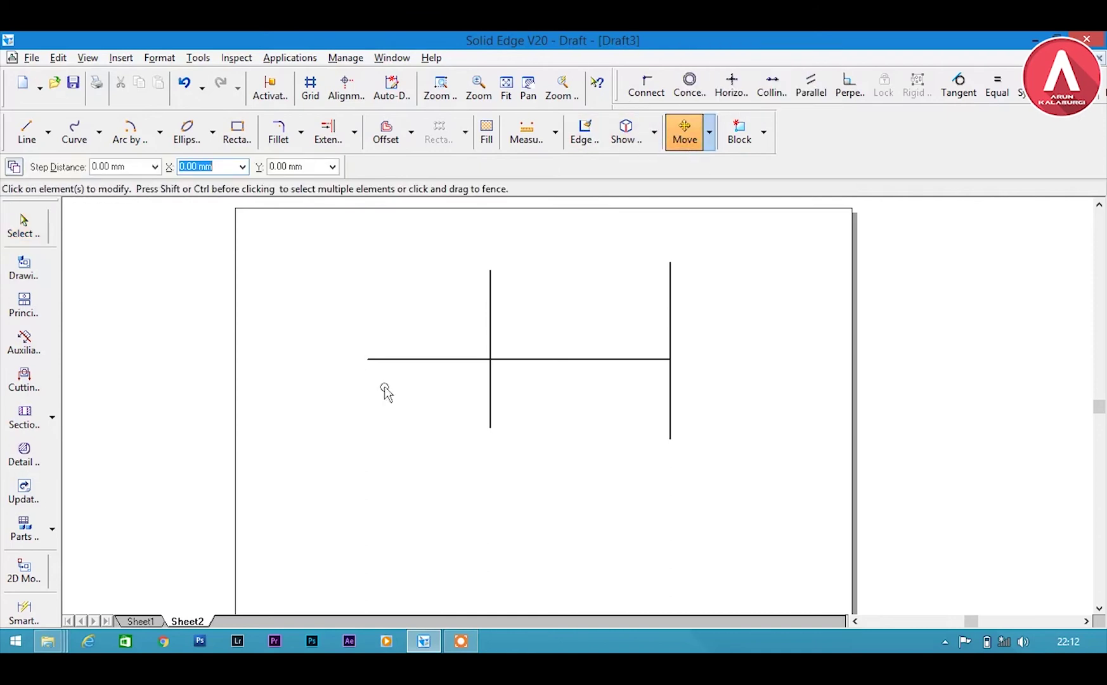
pyautogui.click(428, 359)
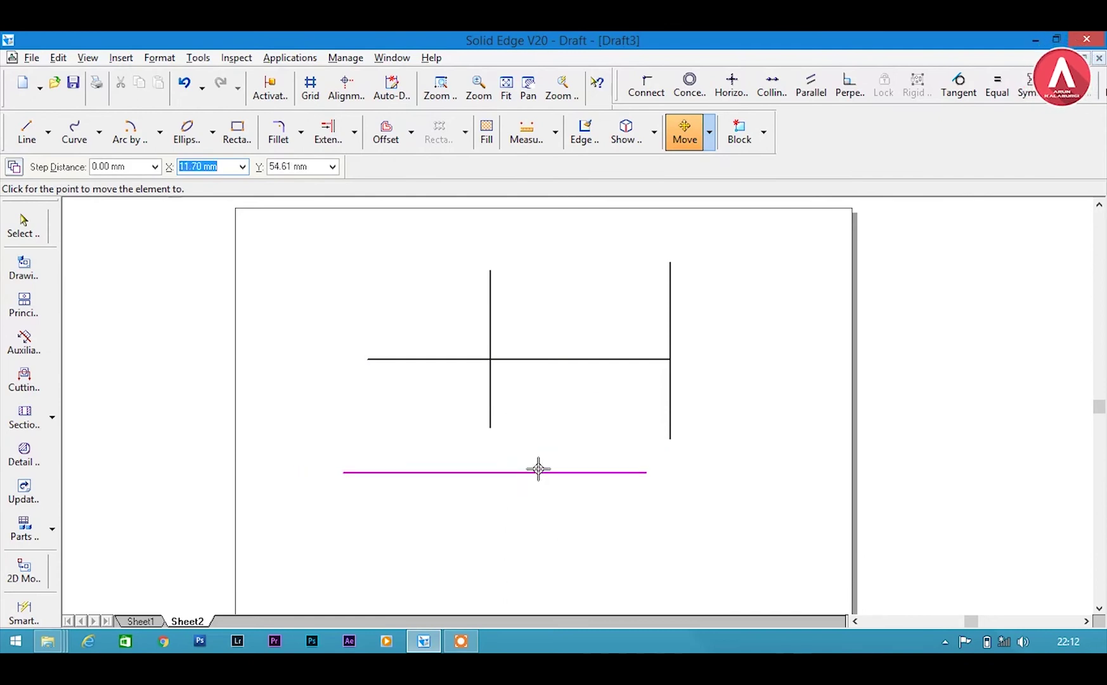
pyautogui.hotkey('ctrl', 'z')
# Place several copies of the extended horizontal line above and below the original using Move with copying enabled, and undo them.
pyautogui.click(682, 136)
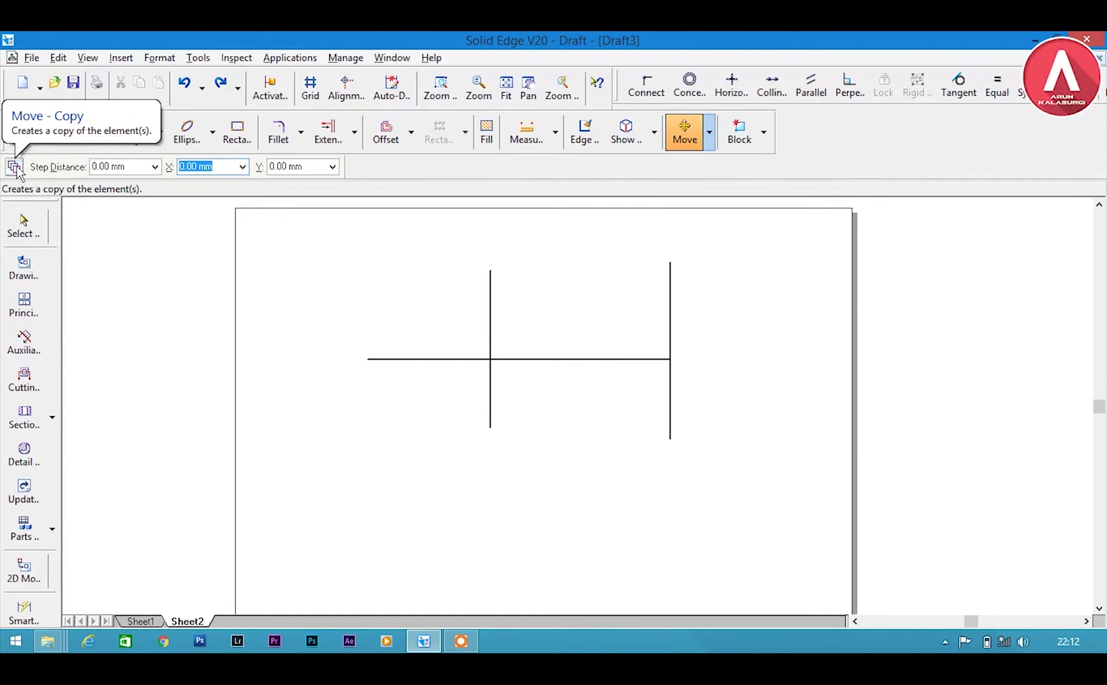
pyautogui.click(14, 167)
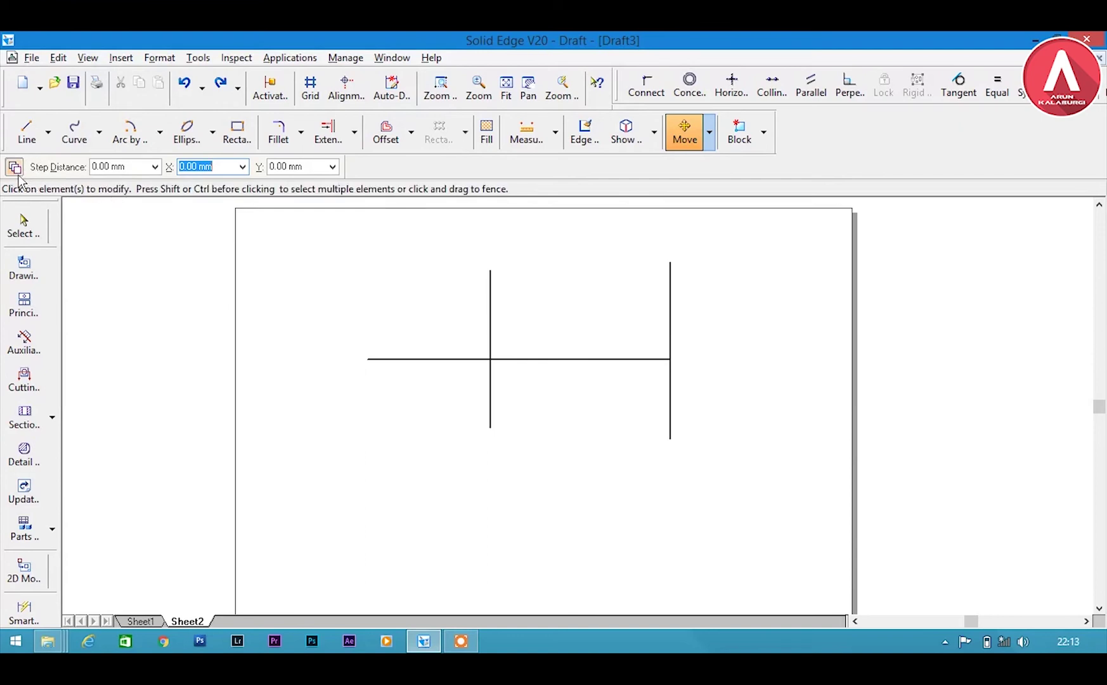
pyautogui.click(552, 360)
pyautogui.click(570, 383)
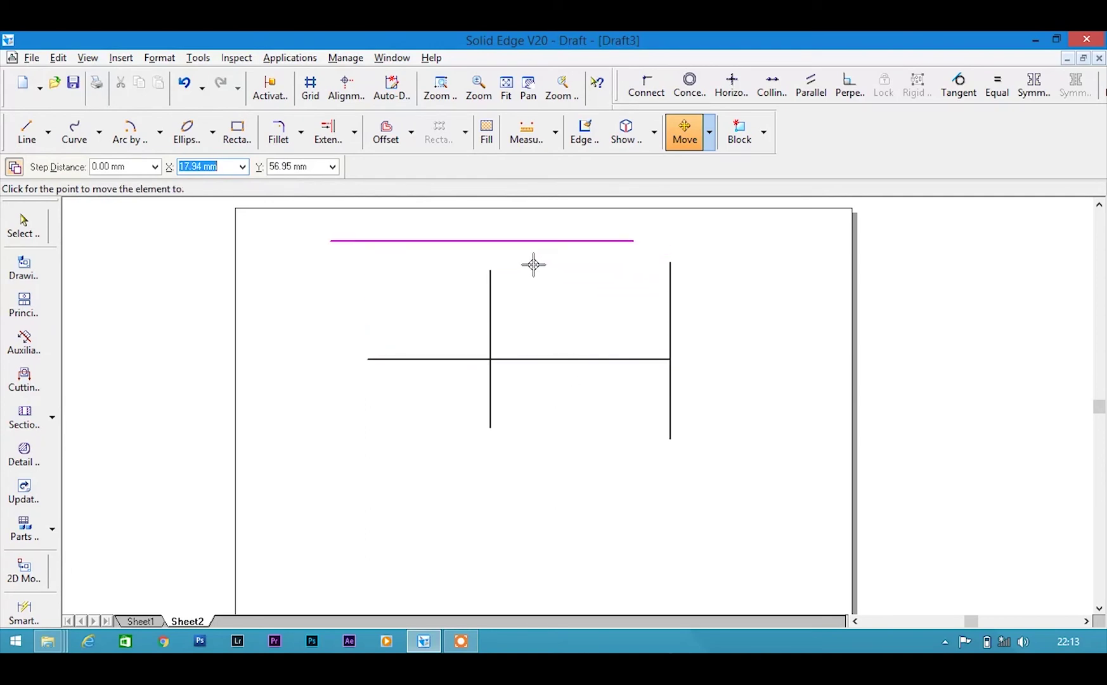
pyautogui.click(552, 458)
pyautogui.click(536, 509)
pyautogui.click(667, 544)
pyautogui.click(728, 481)
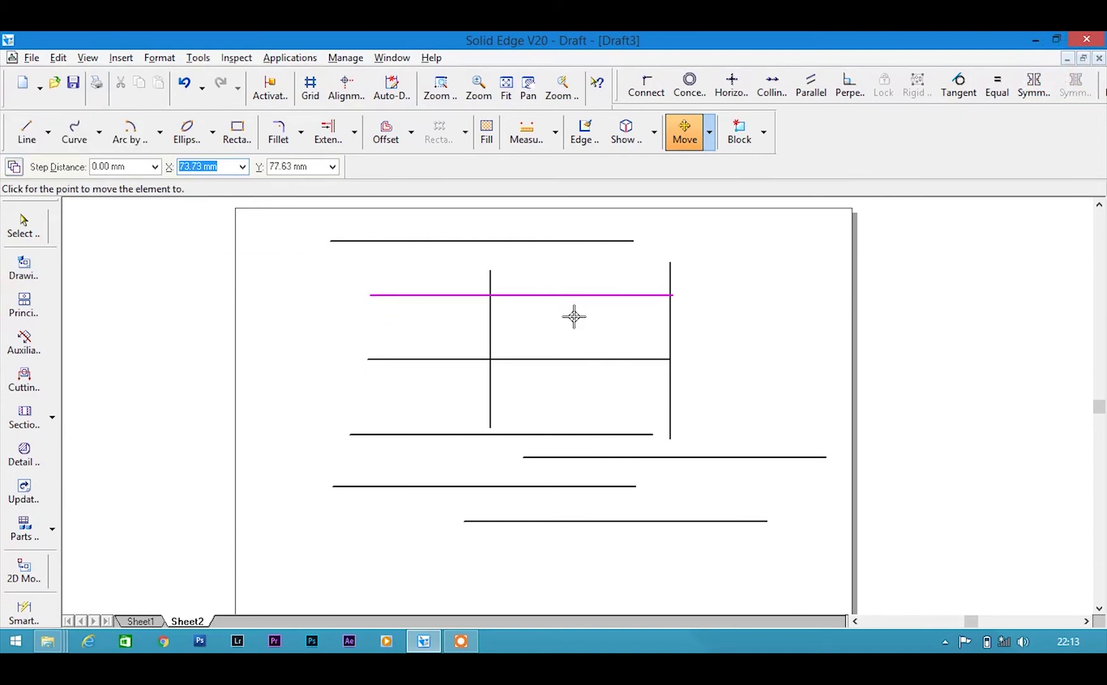
pyautogui.click(579, 281)
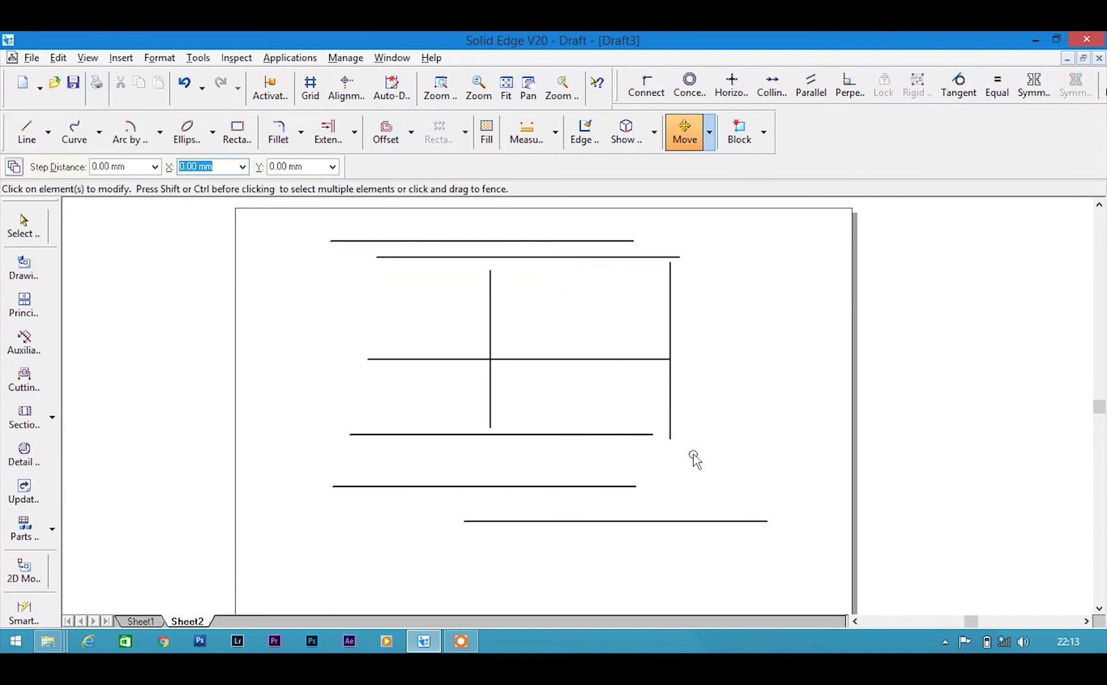
pyautogui.hotkey('ctrl', 'z')
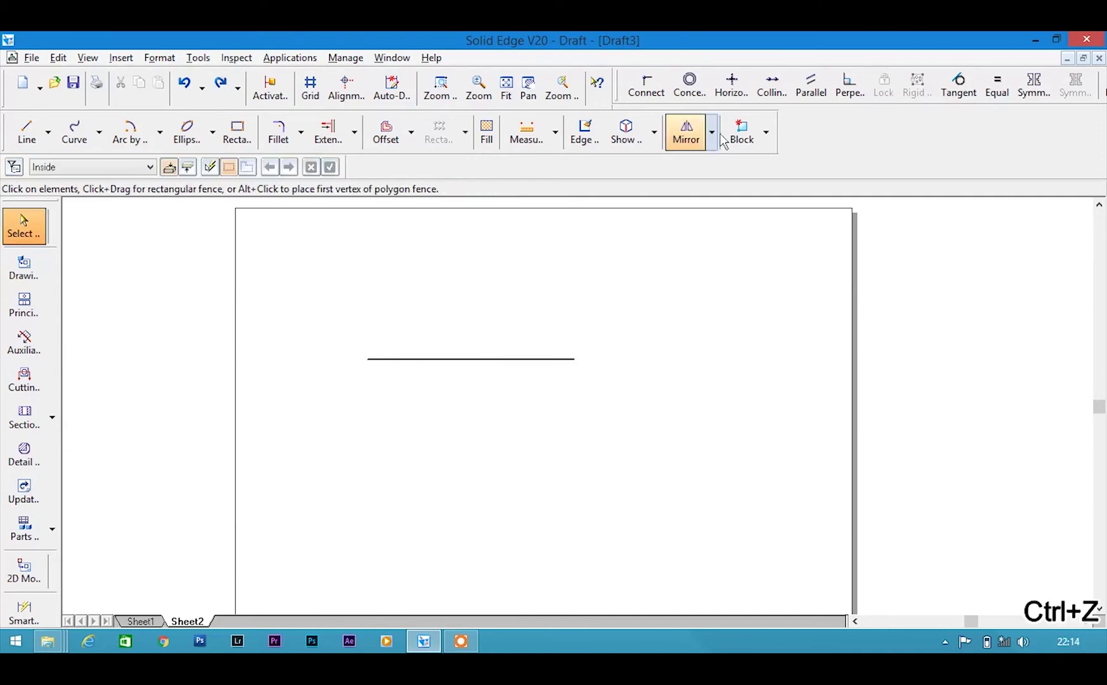
# Draw an upright rectangle about 35.5 mm tall just above the horizontal line for the Rotate demonstration.
pyautogui.click(711, 133)
pyautogui.click(704, 197)
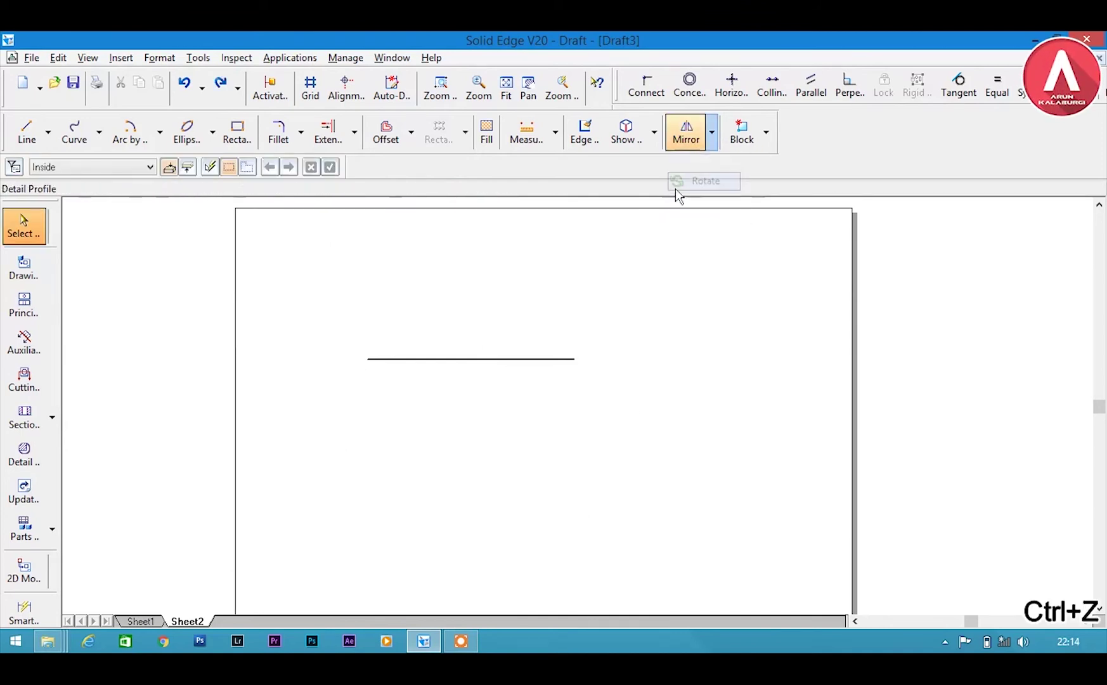
pyautogui.click(704, 182)
pyautogui.click(237, 132)
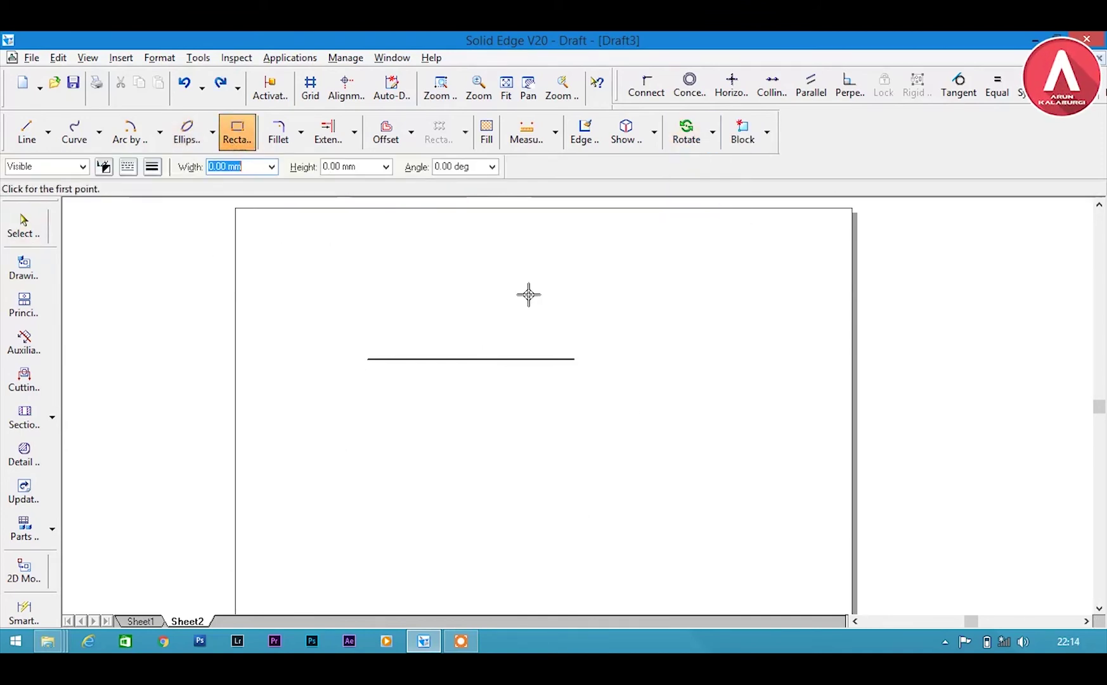
pyautogui.click(493, 256)
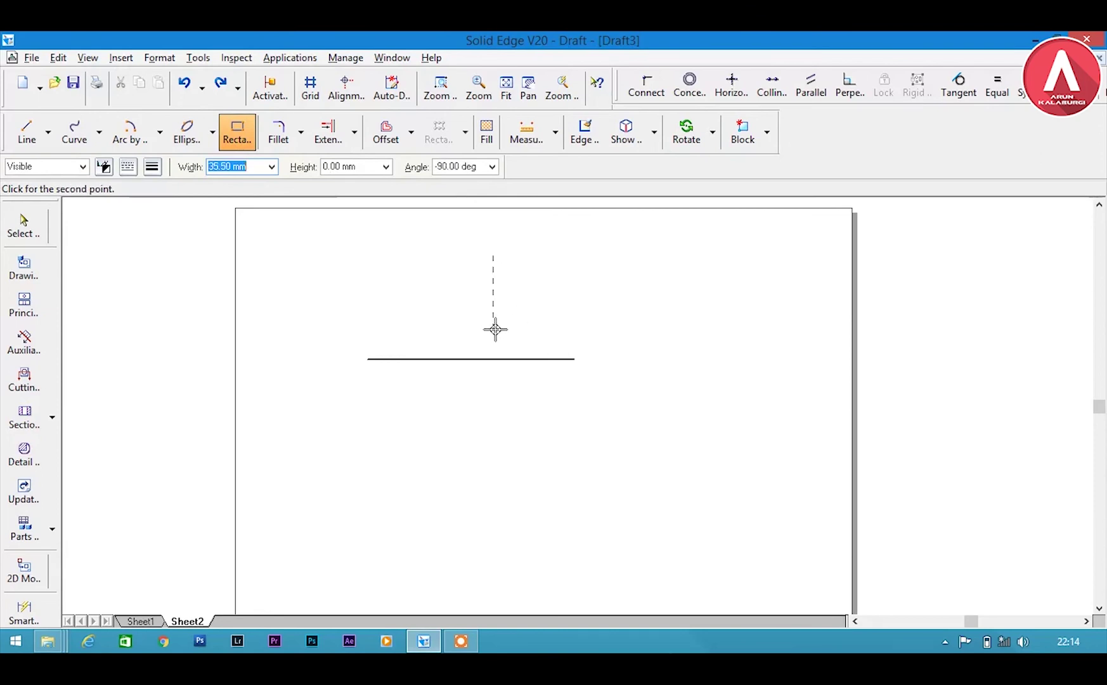
pyautogui.click(494, 329)
pyautogui.click(558, 329)
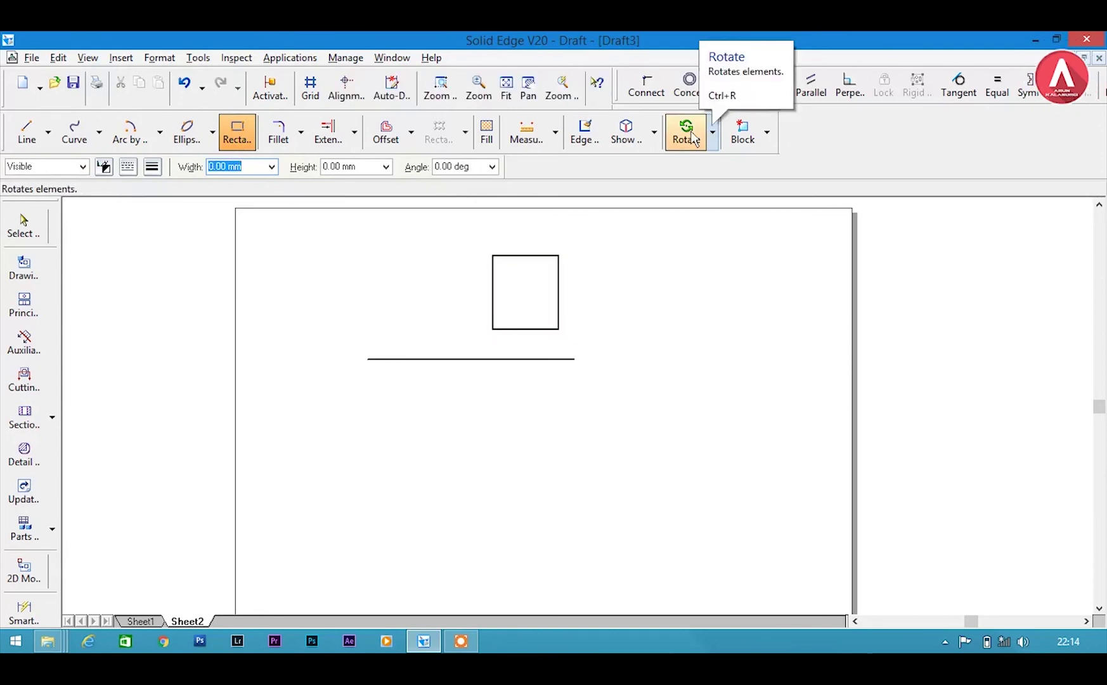
# Rotate copies of the rectangle about its lower-right corner to several freehand angles.
pyautogui.click(698, 140)
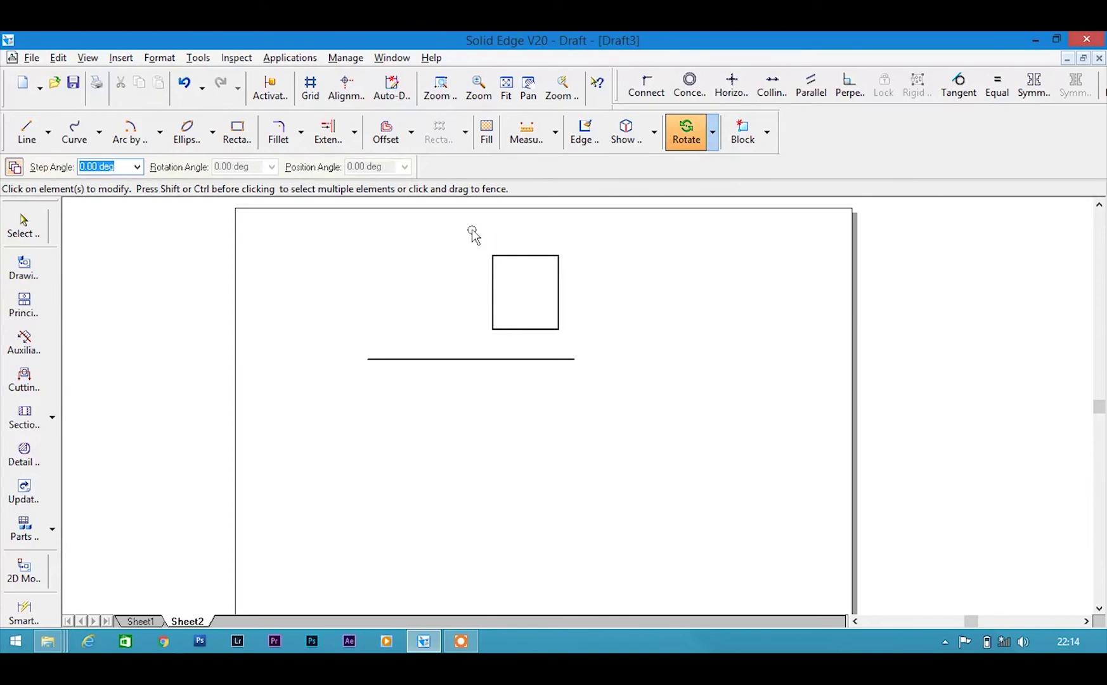
pyautogui.moveTo(470, 228); pyautogui.dragTo(588, 355)
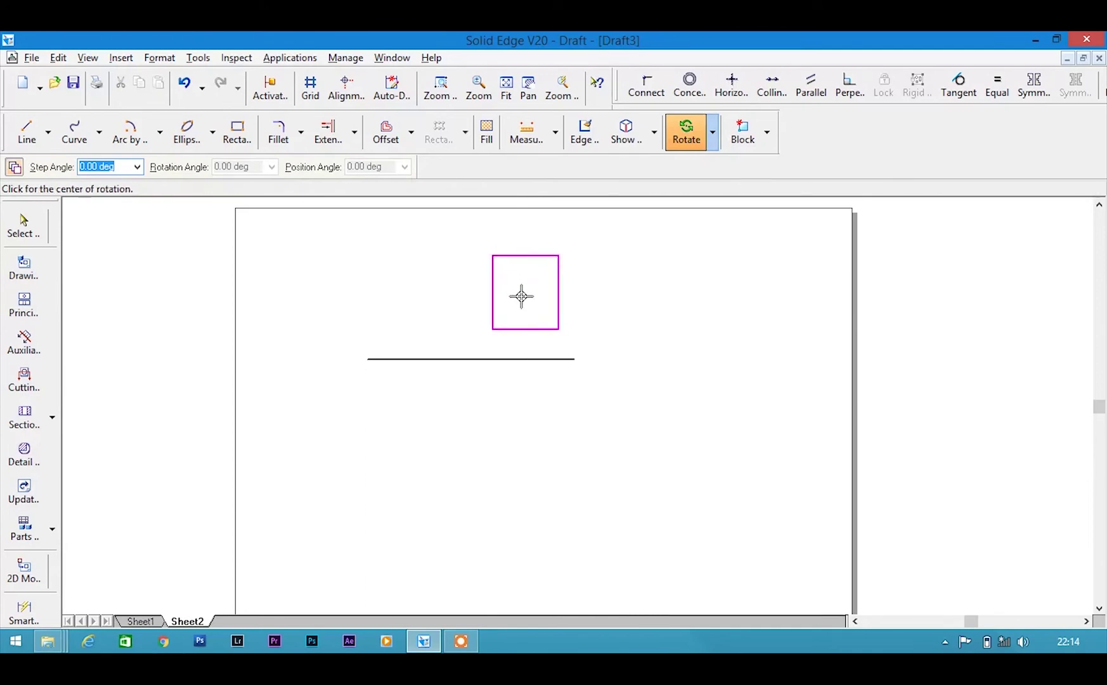
pyautogui.click(558, 329)
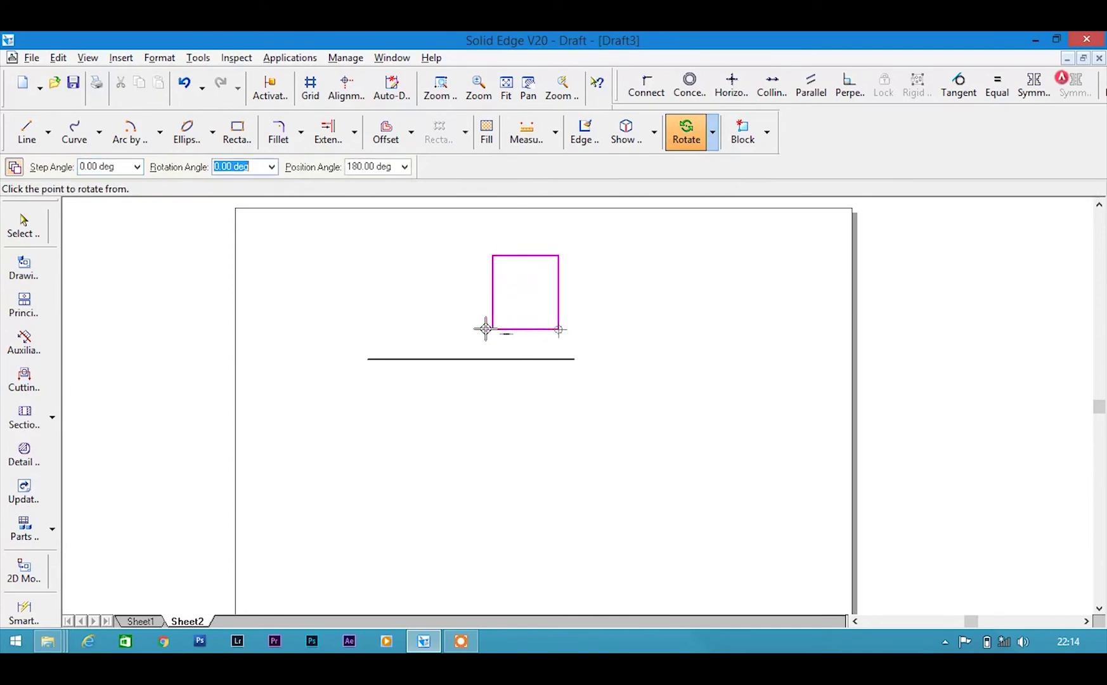
pyautogui.click(487, 238)
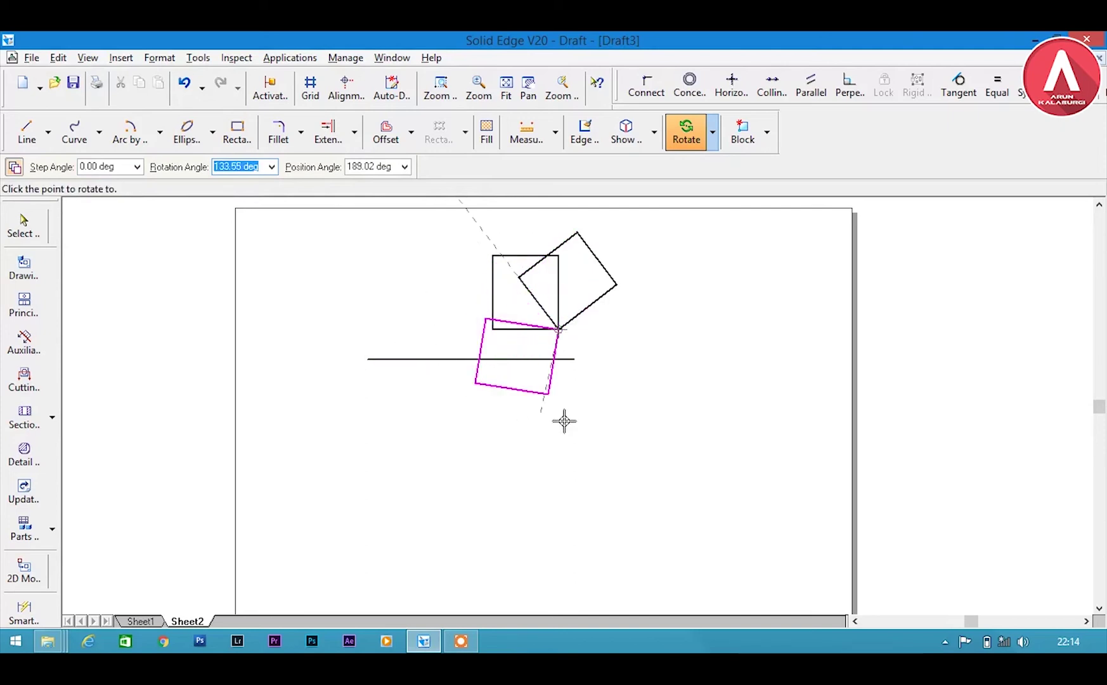
pyautogui.click(583, 423)
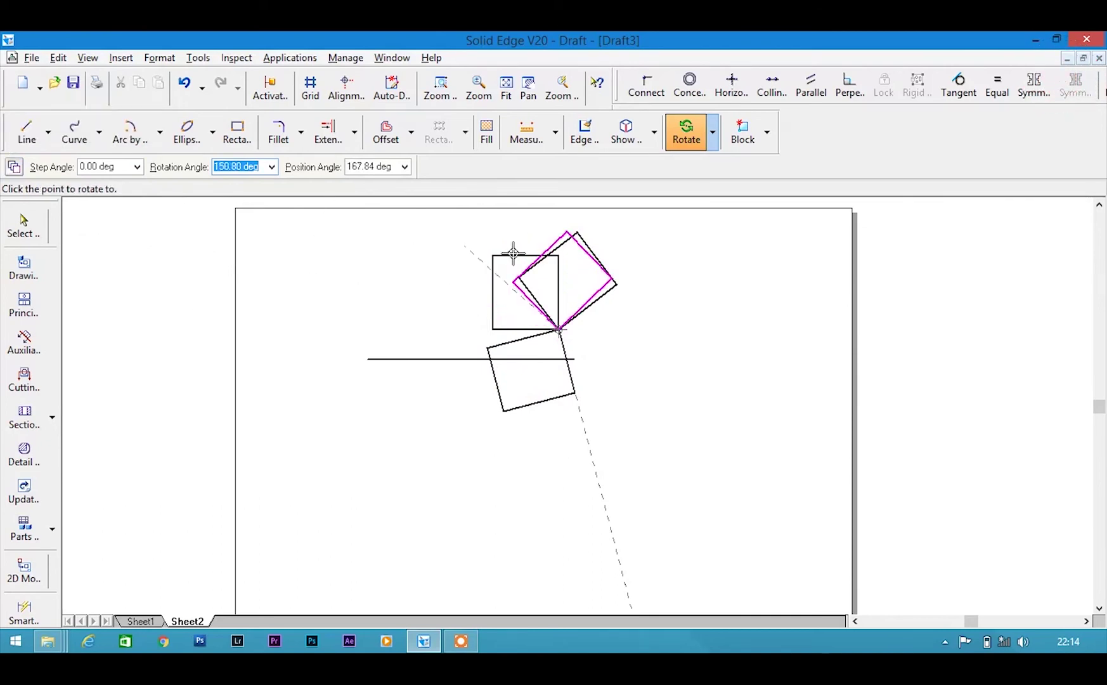
pyautogui.click(646, 284)
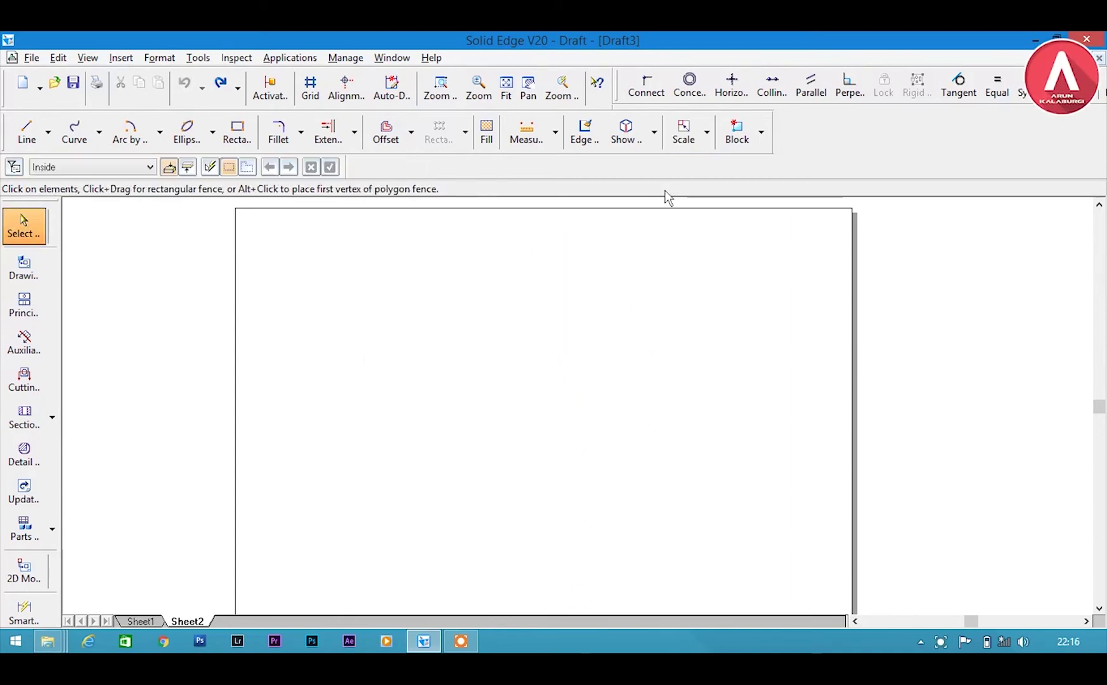
# Draw an unrotated rectangle 80 mm wide and 100 mm high in the middle of Sheet2.
pyautogui.click(686, 134)
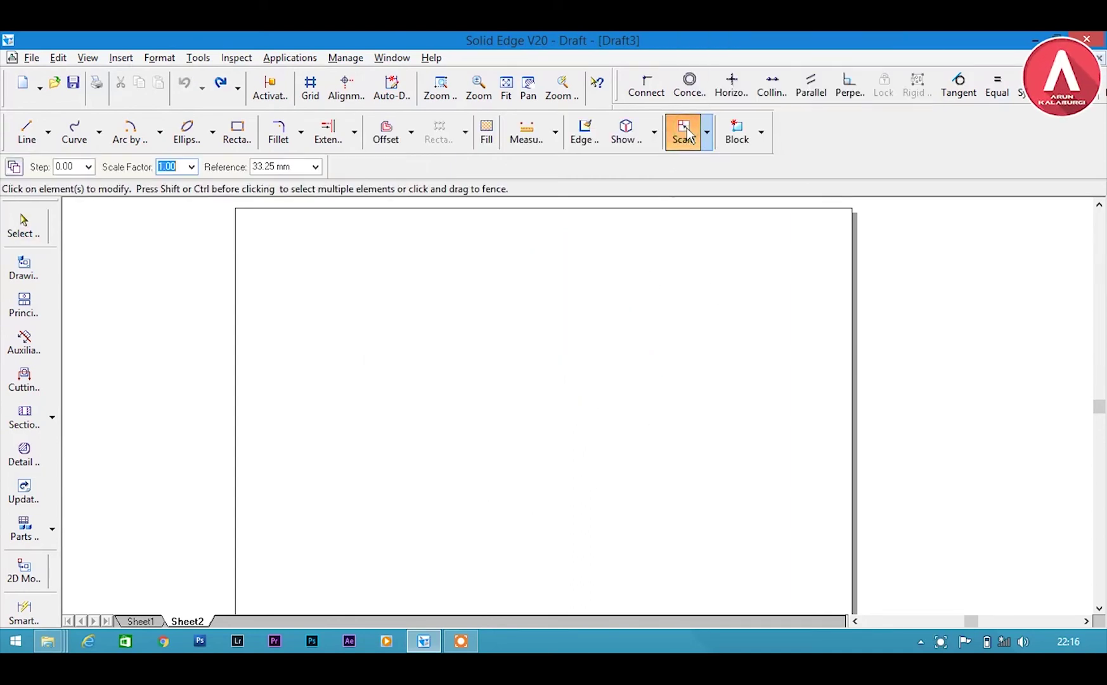
pyautogui.click(239, 139)
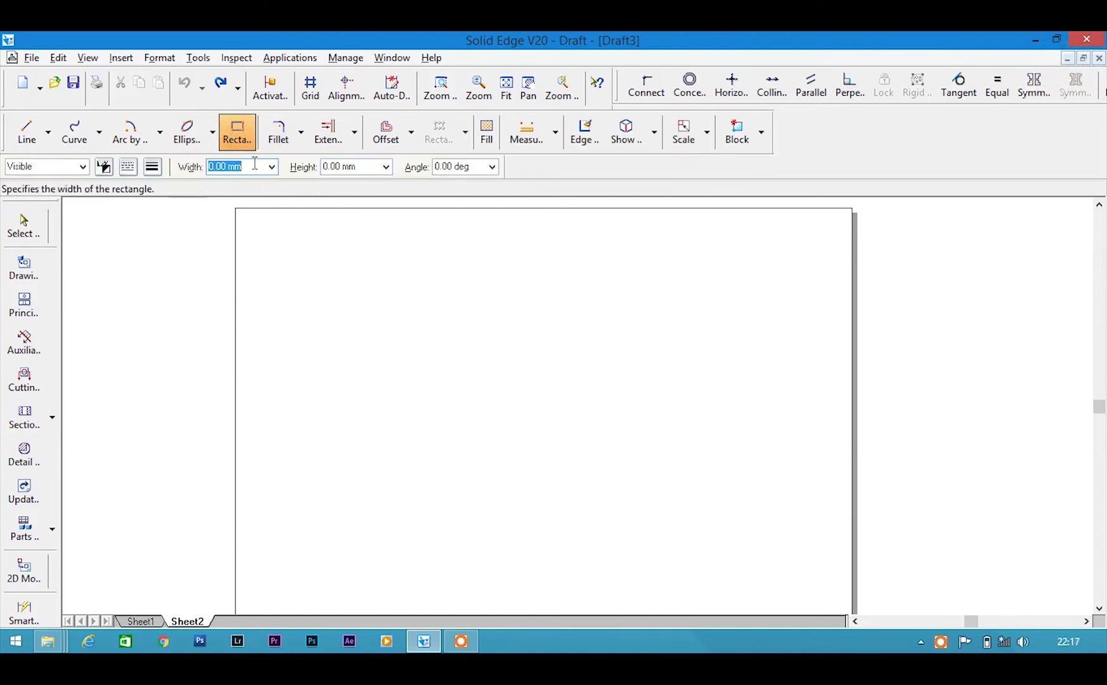
pyautogui.write('8')
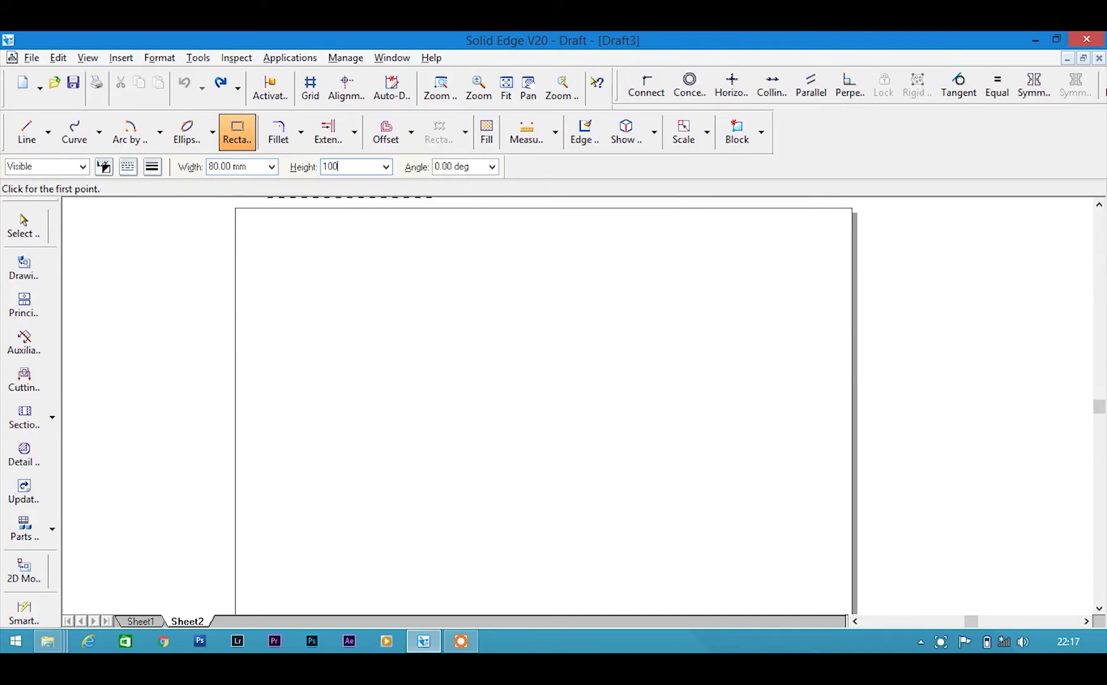
pyautogui.press('Tab')
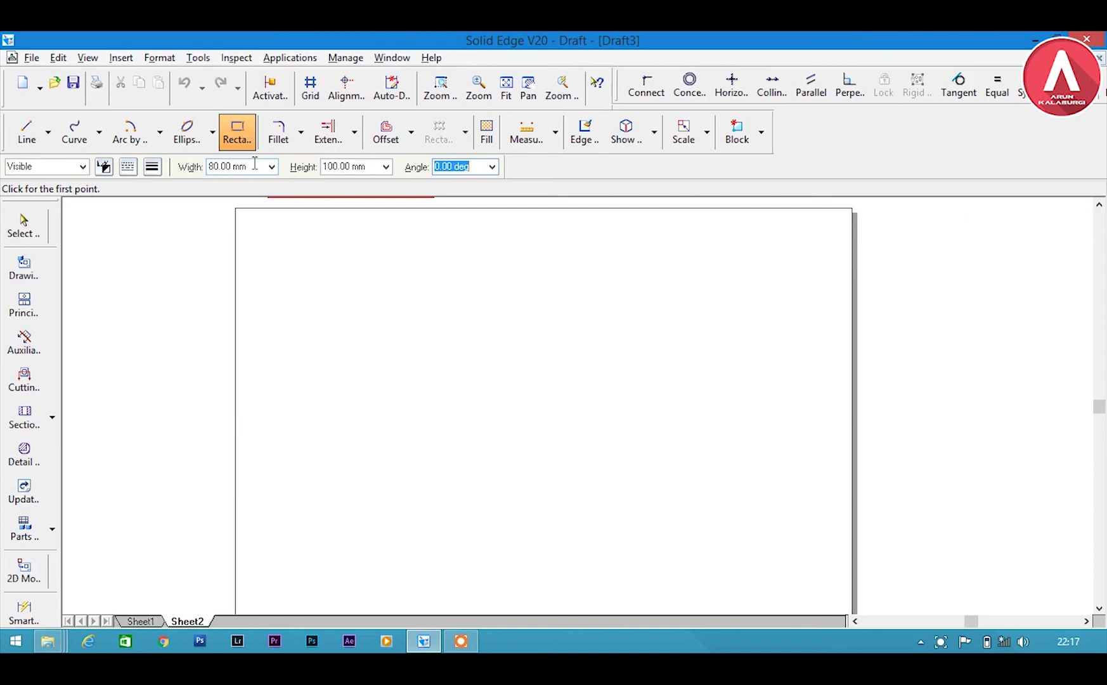
pyautogui.click(437, 492)
pyautogui.click(673, 489)
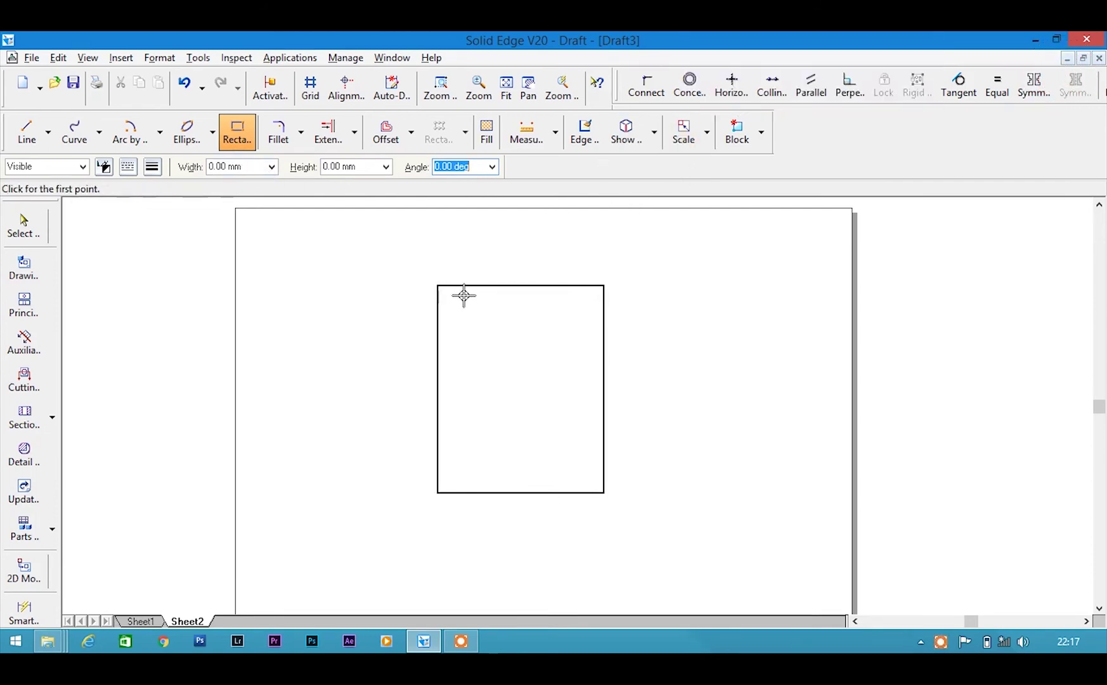
# Scale the 80 by 100 mm rectangle by a factor of 0.5 about its centre.
pyautogui.moveTo(365, 377)
pyautogui.mouseDown()
pyautogui.moveTo(615, 586)
pyautogui.moveTo(584, 595)
pyautogui.mouseUp()
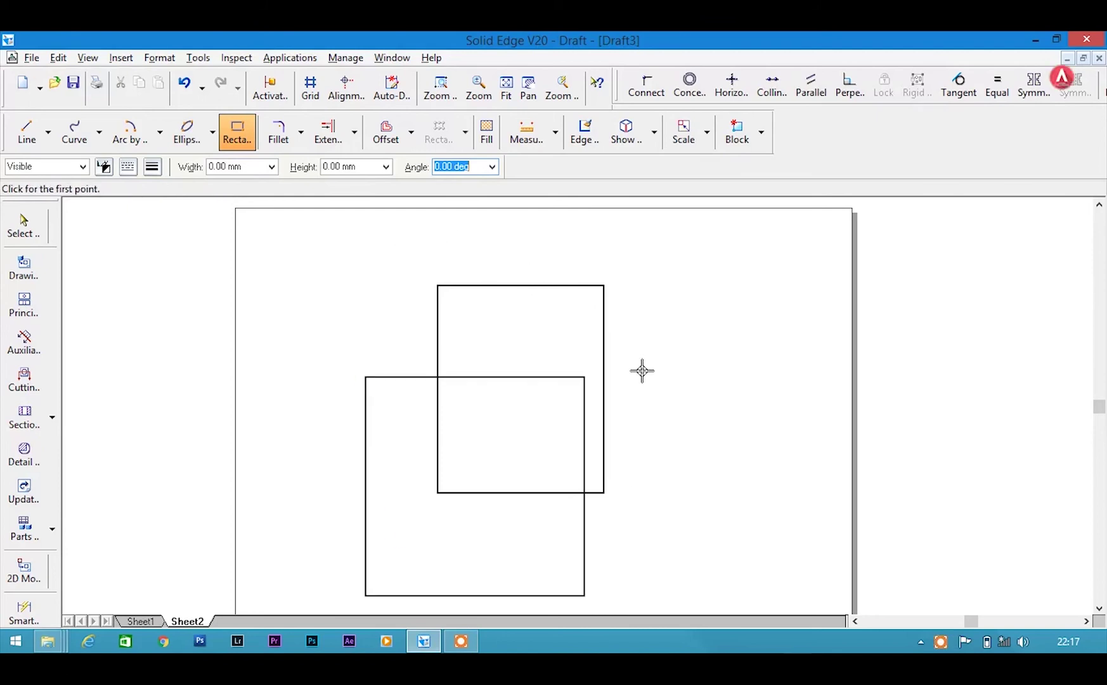
pyautogui.hotkey('ctrl', 'z')
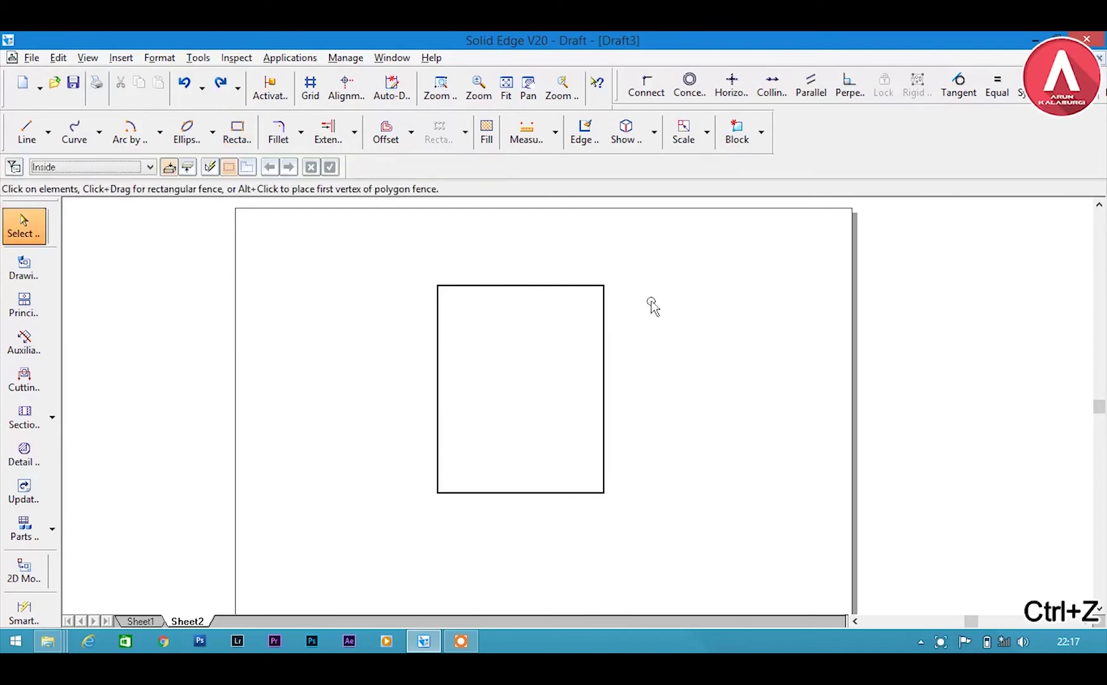
pyautogui.click(684, 134)
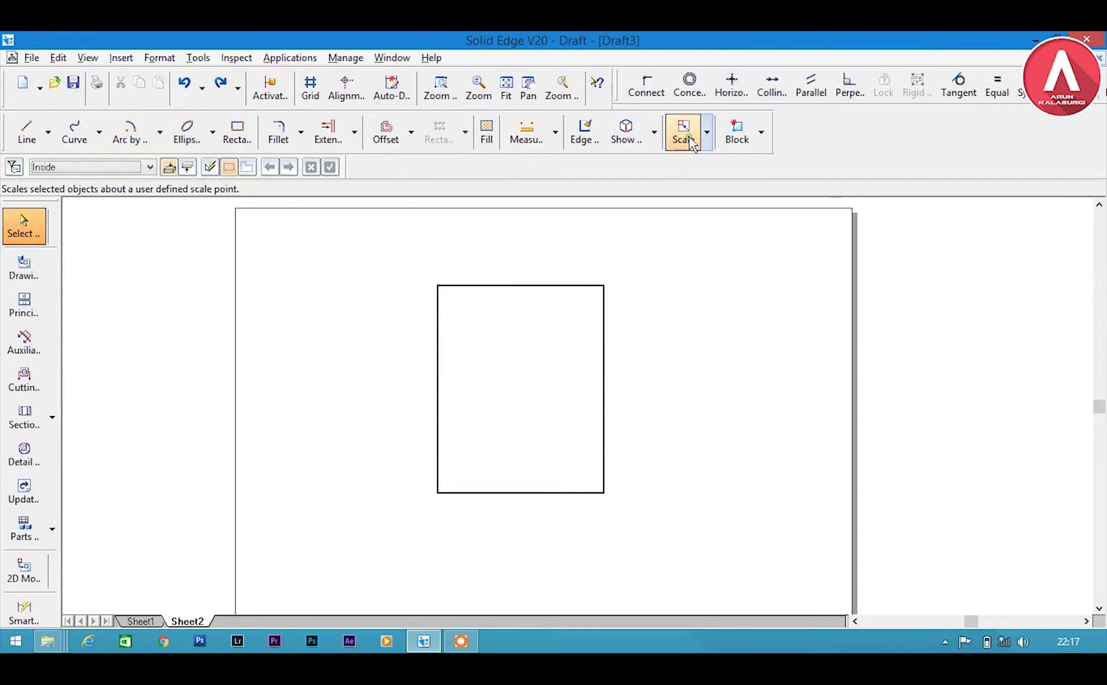
pyautogui.moveTo(374, 225); pyautogui.dragTo(692, 562)
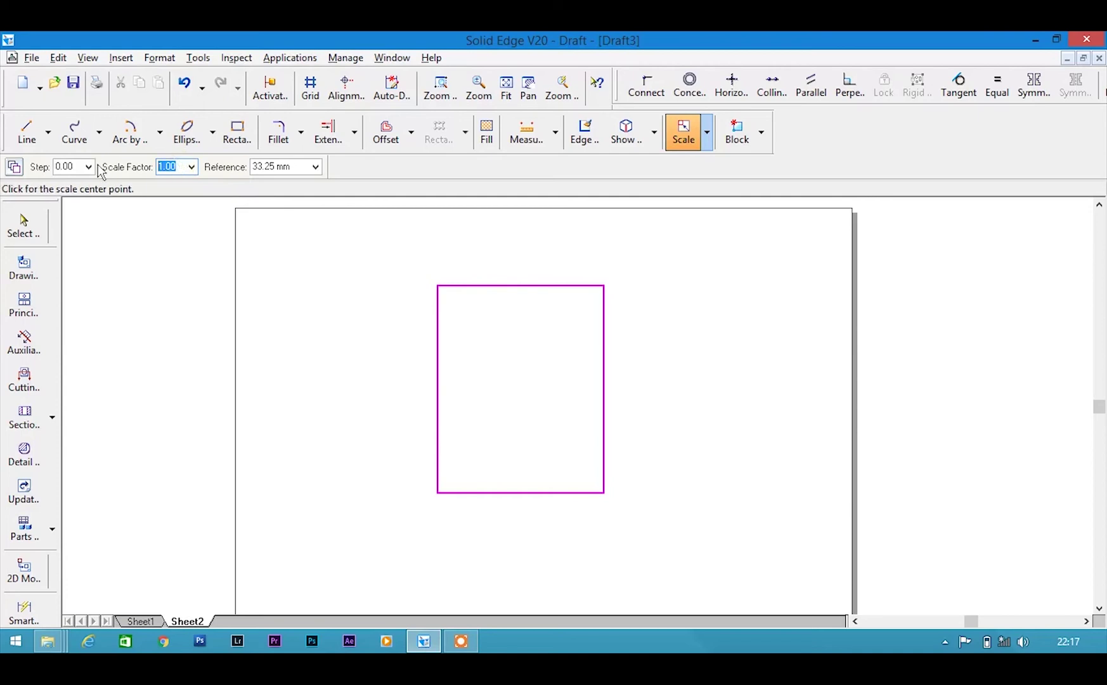
pyautogui.write('.5')
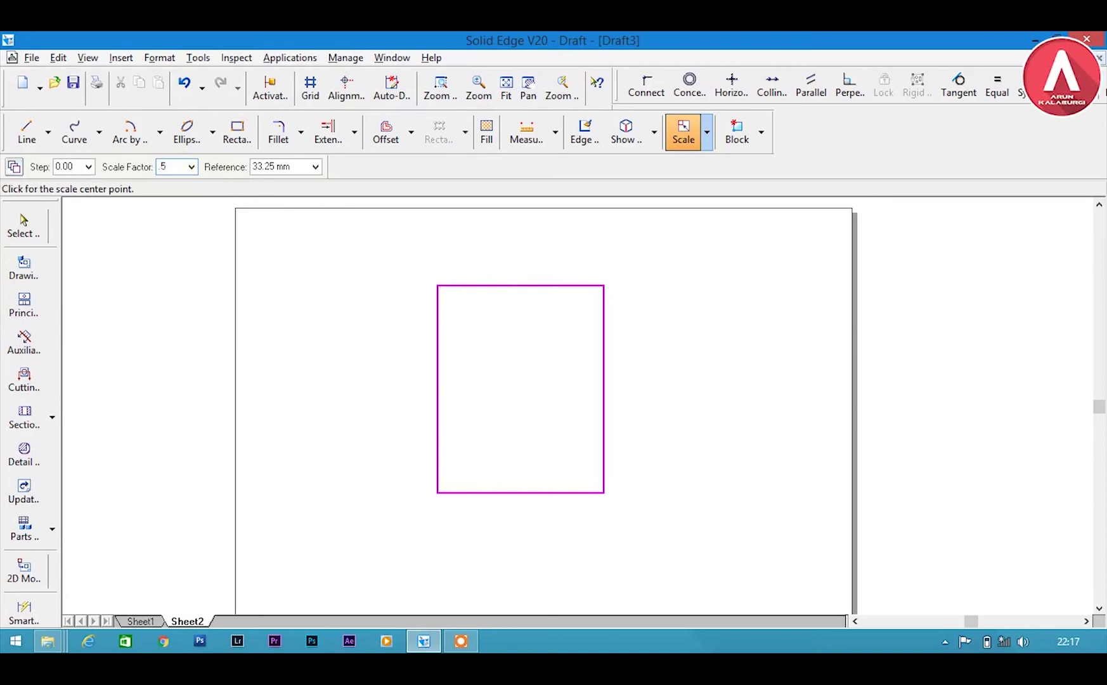
pyautogui.write('/')
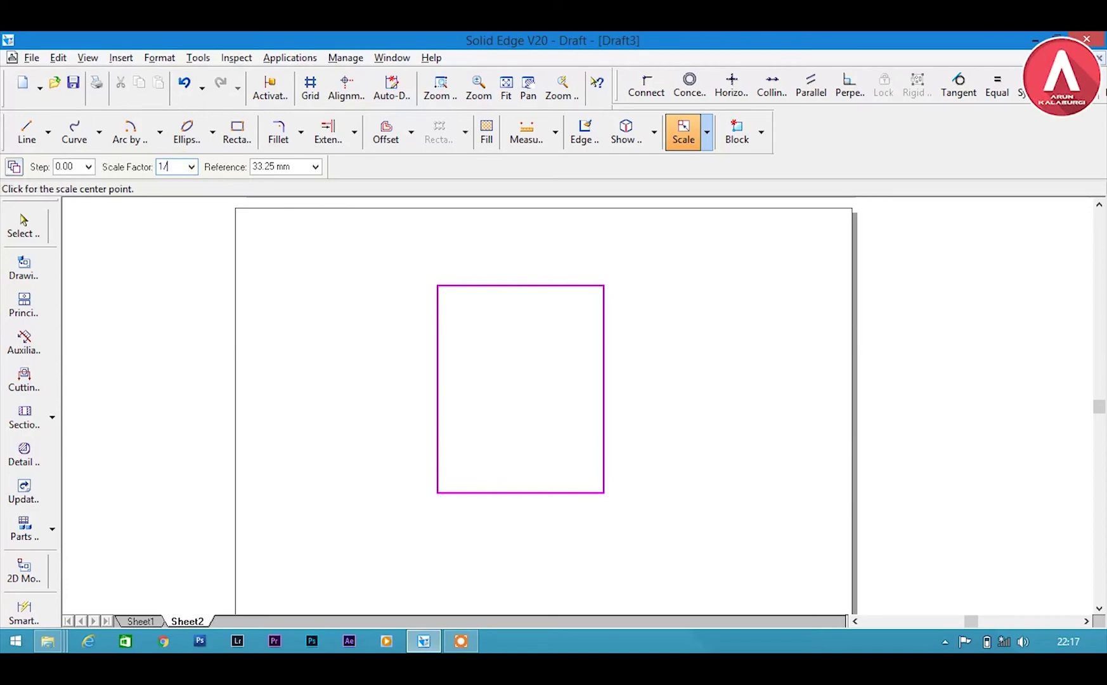
pyautogui.press('Tab')
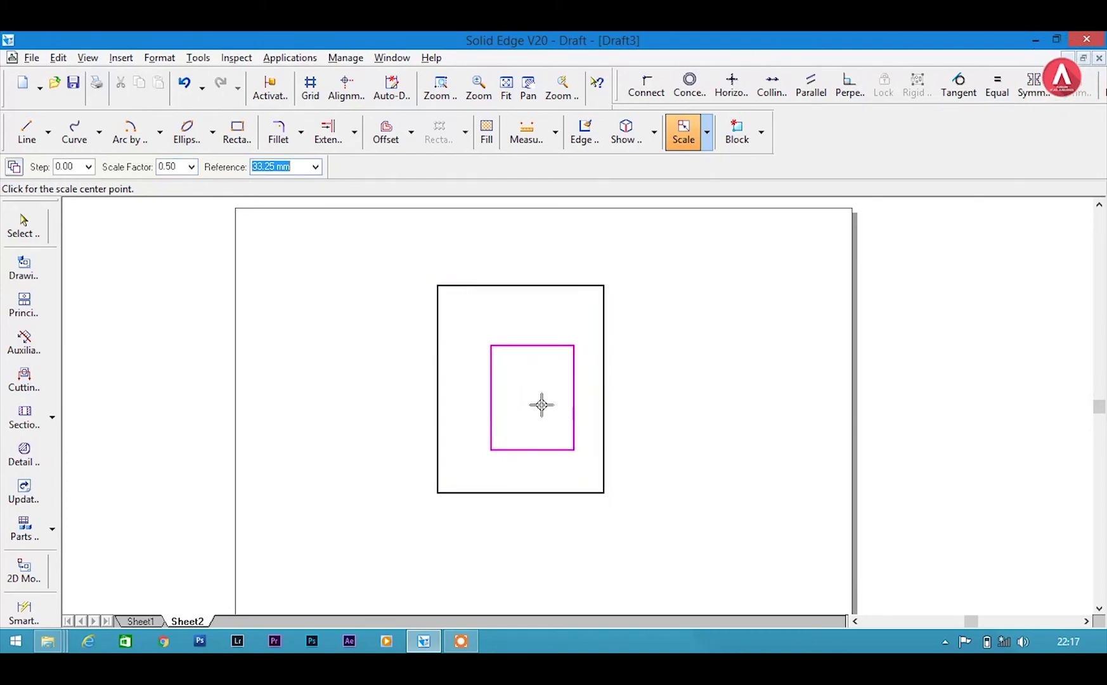
pyautogui.click(521, 387)
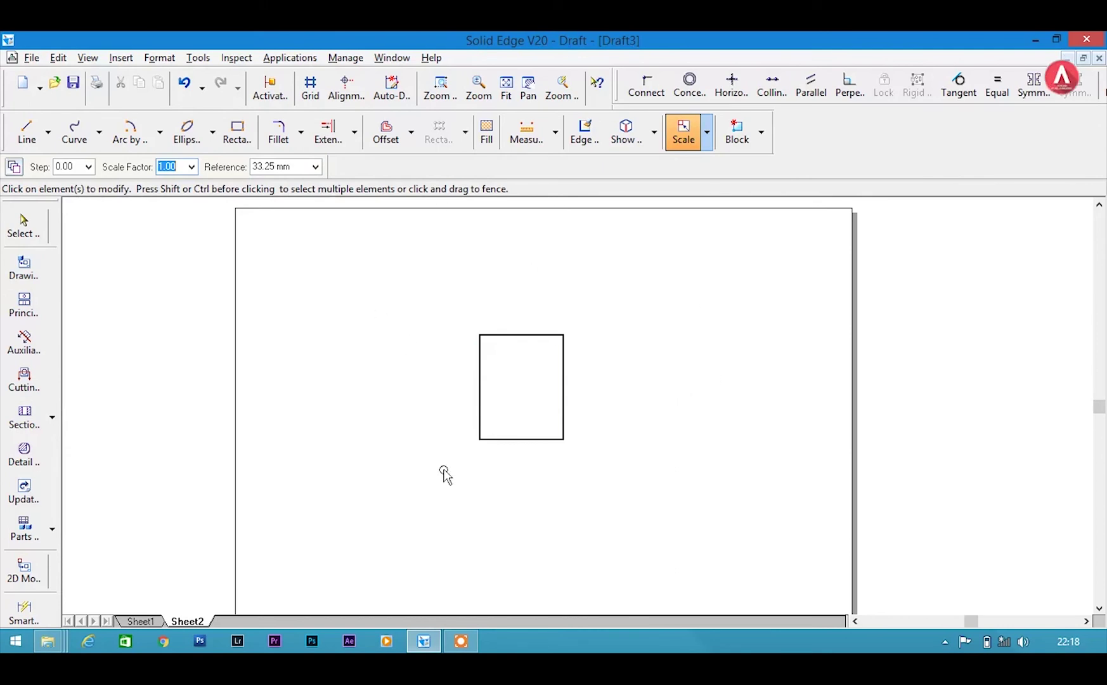
# Scale the reduced rectangle by a factor of 2 about its centre.
pyautogui.moveTo(437, 255); pyautogui.dragTo(622, 517)
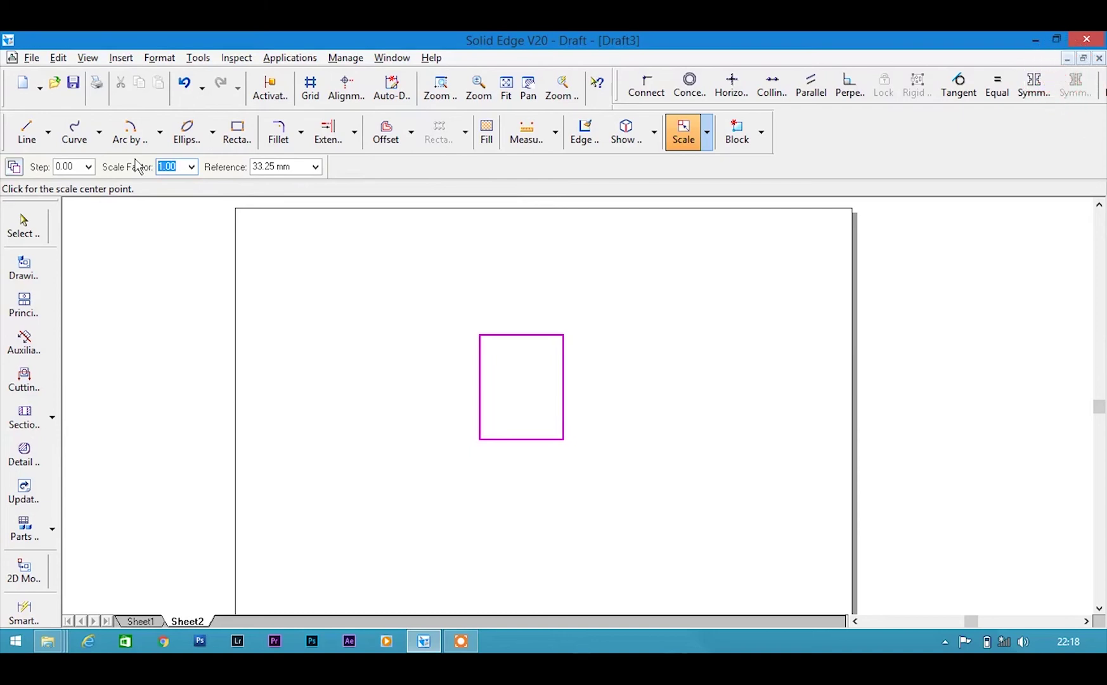
pyautogui.press('Tab')
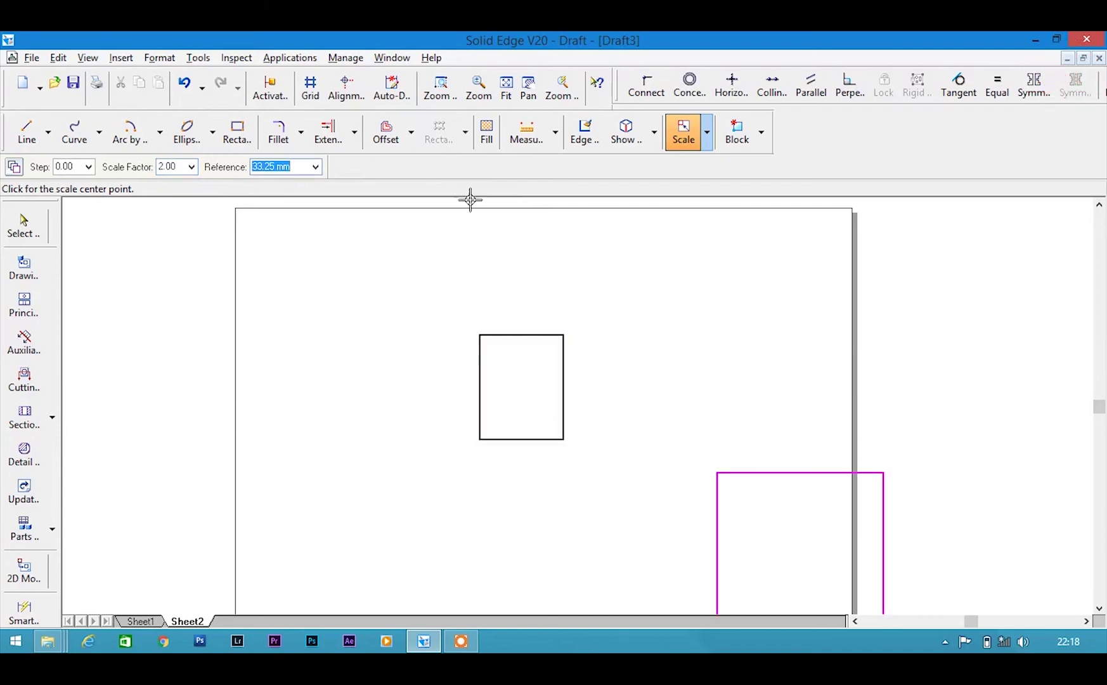
pyautogui.click(519, 385)
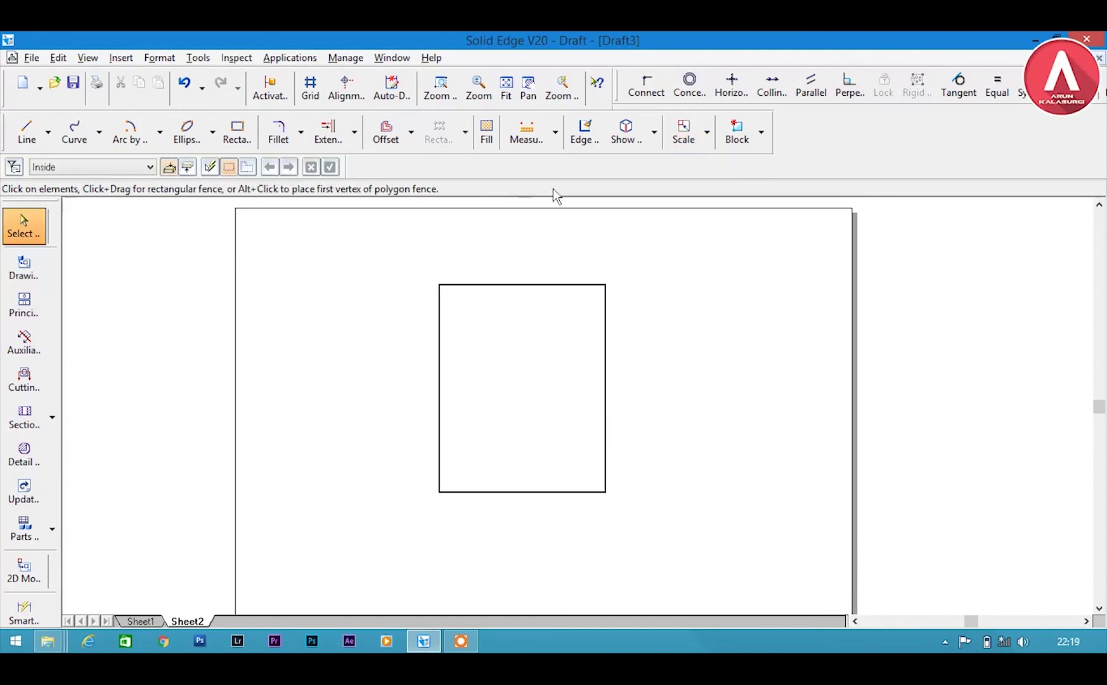
# Zoom in on the rectangle's upper-left corner, zoom back out, and fit the whole sheet in view.
pyautogui.click(442, 83)
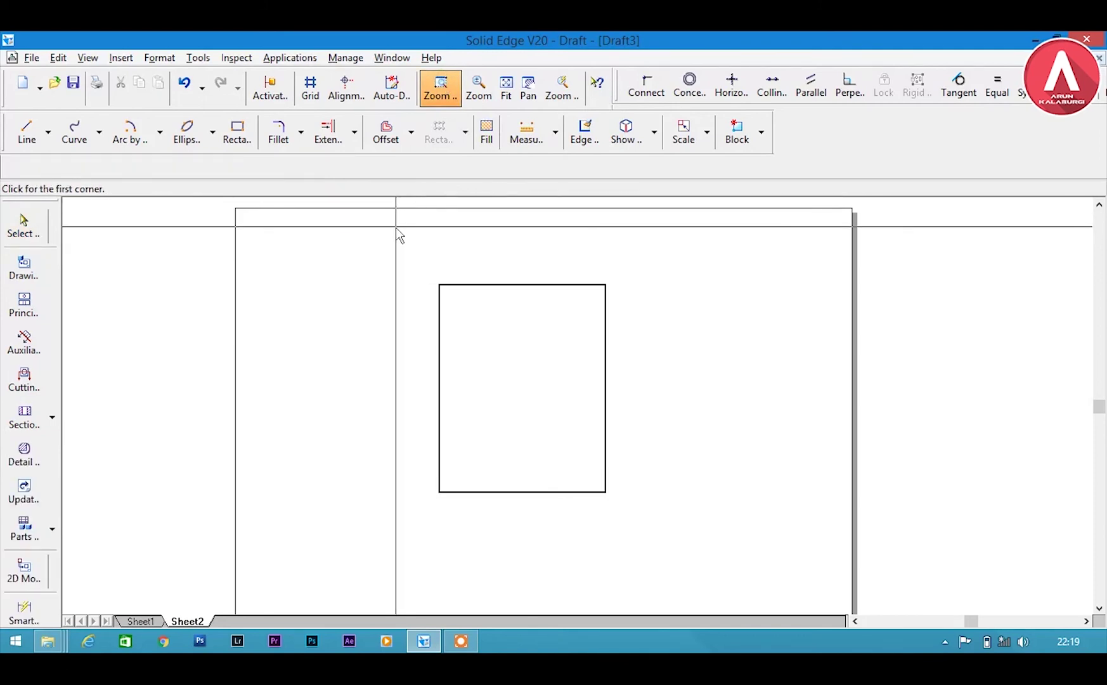
pyautogui.moveTo(362, 251); pyautogui.dragTo(549, 355)
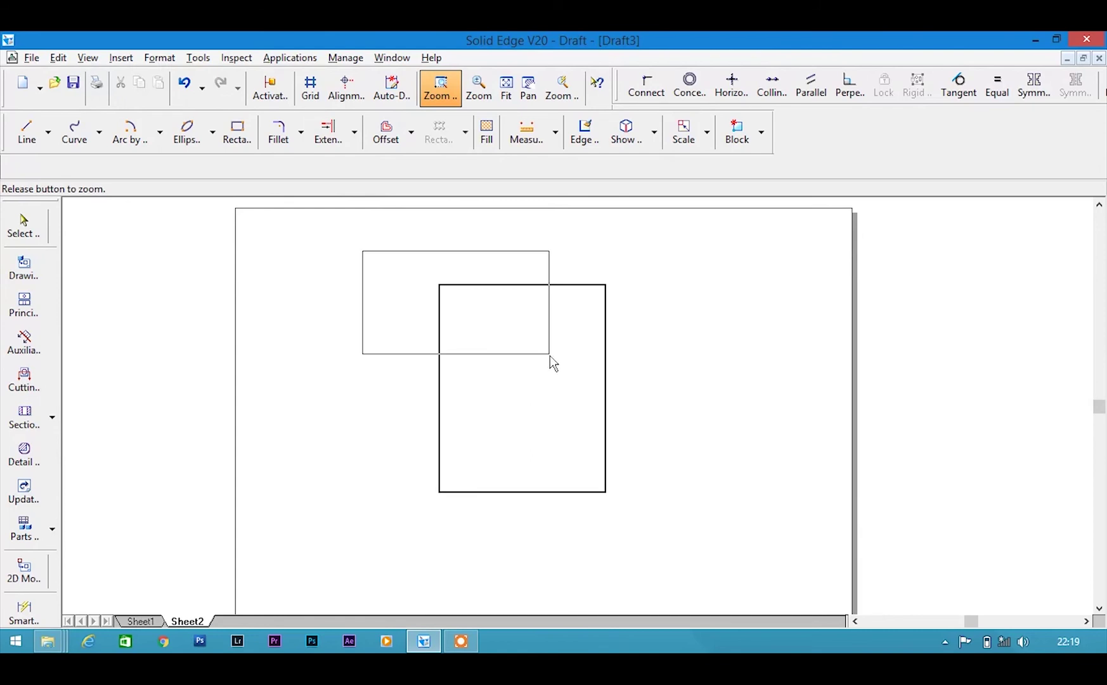
pyautogui.moveTo(551, 356); pyautogui.dragTo(550, 356)
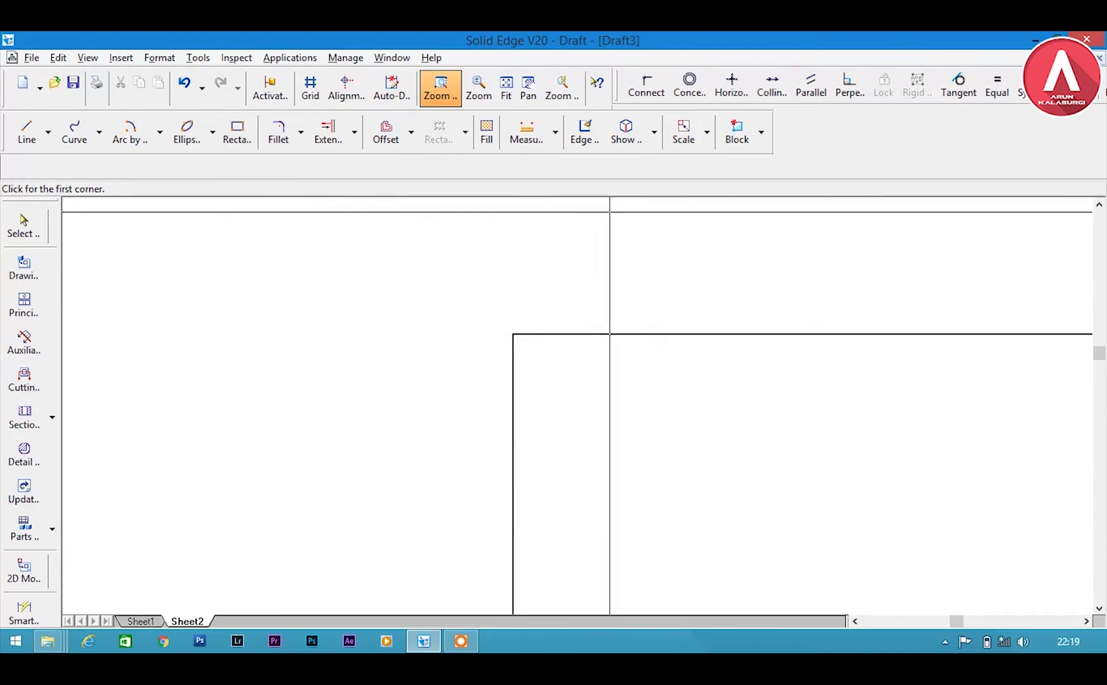
pyautogui.click(480, 97)
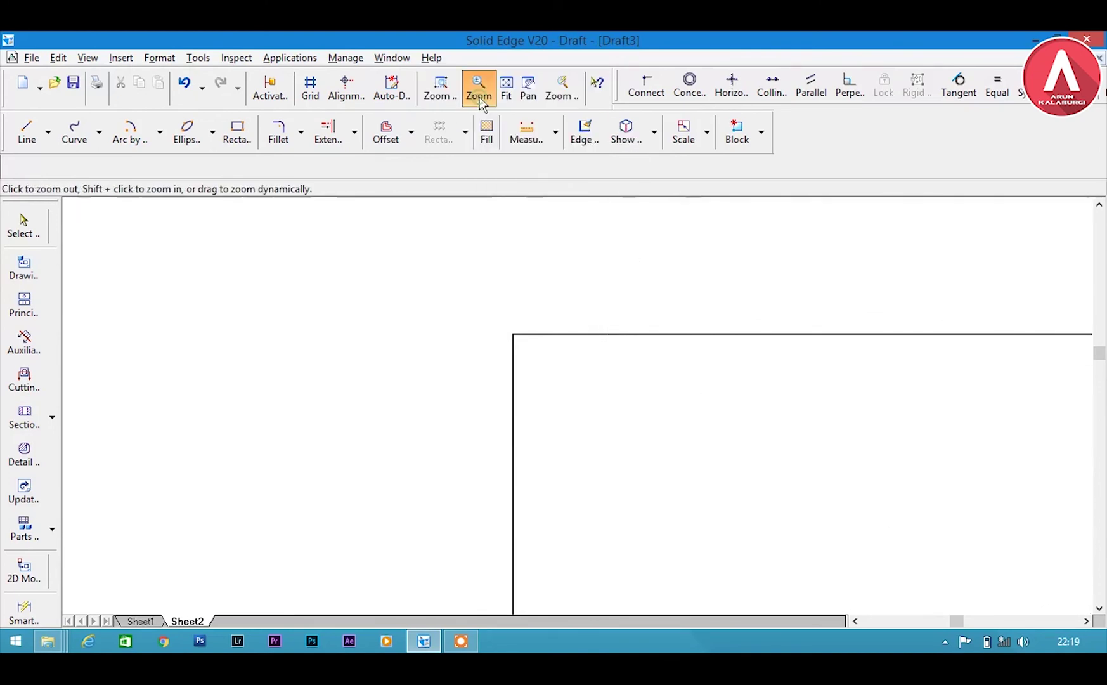
pyautogui.click(749, 447)
pyautogui.moveTo(586, 465)
pyautogui.mouseDown()
pyautogui.moveTo(590, 378)
pyautogui.moveTo(600, 514)
pyautogui.moveTo(623, 591)
pyautogui.moveTo(635, 557)
pyautogui.moveTo(561, 488)
pyautogui.mouseUp()
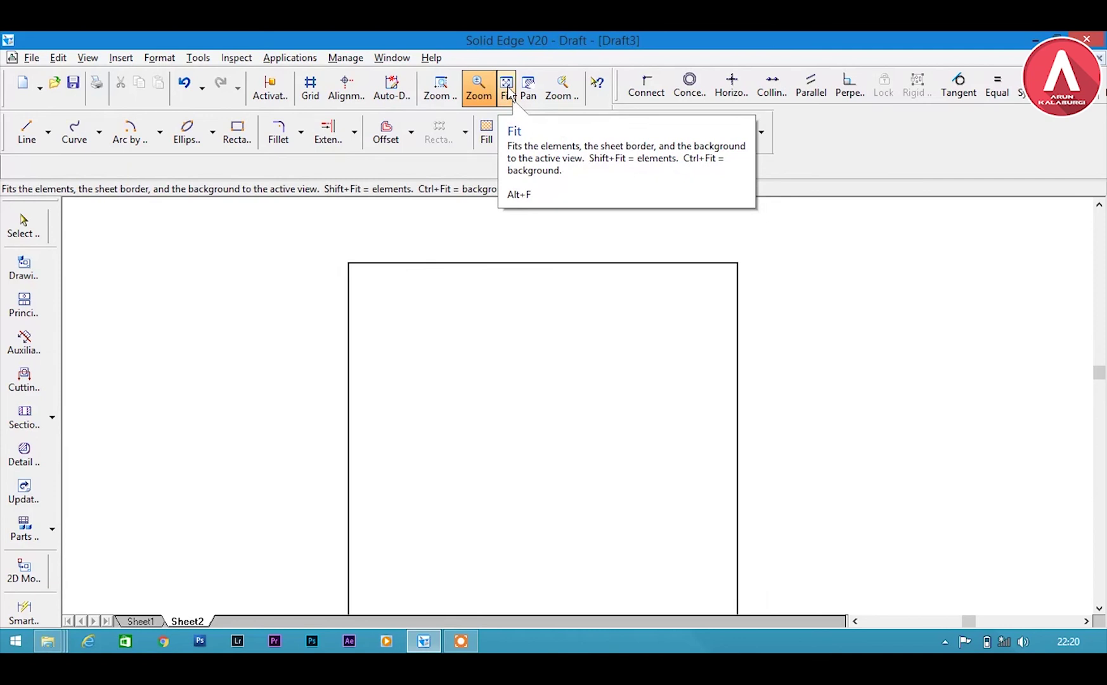
pyautogui.click(508, 90)
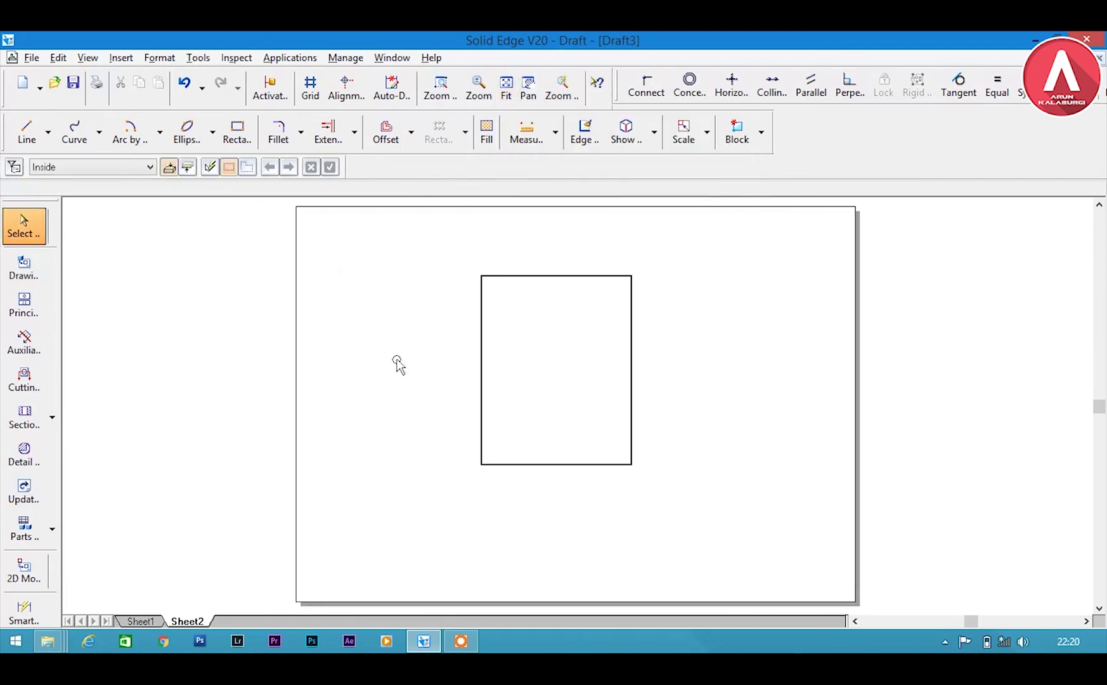
# Pan the fitted sheet around the drawing view in several directions.
pyautogui.click(530, 95)
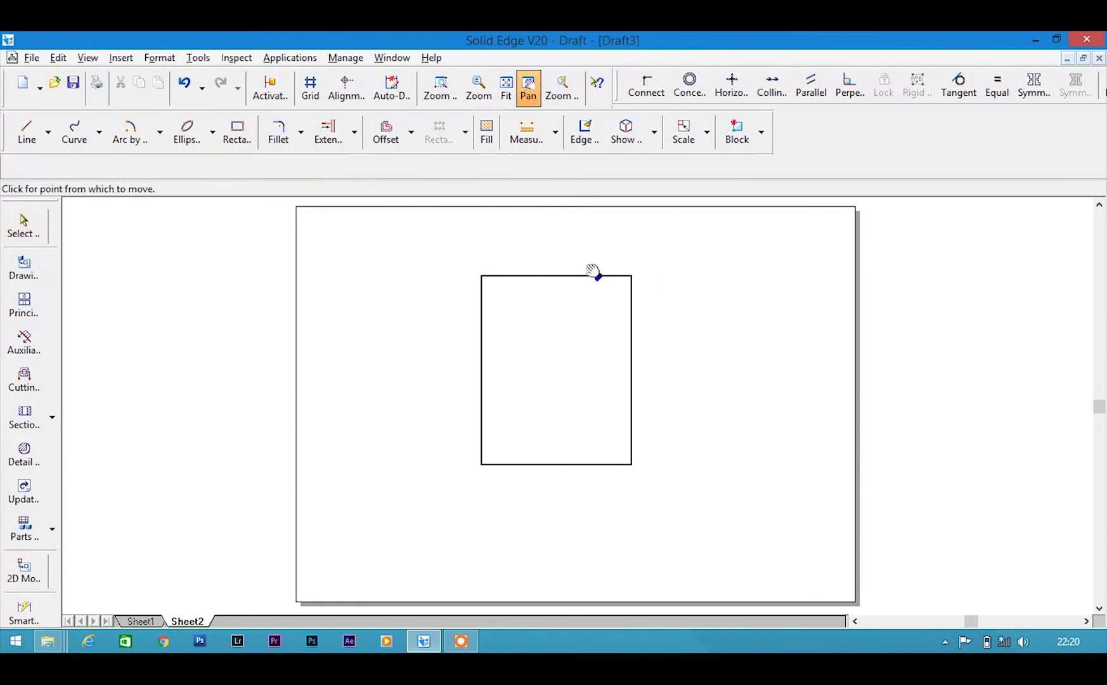
pyautogui.moveTo(591, 377); pyautogui.dragTo(721, 498)
pyautogui.moveTo(866, 511); pyautogui.dragTo(562, 276)
pyautogui.moveTo(351, 255)
pyautogui.mouseDown()
pyautogui.moveTo(468, 288)
pyautogui.moveTo(670, 282)
pyautogui.moveTo(382, 289)
pyautogui.mouseUp()
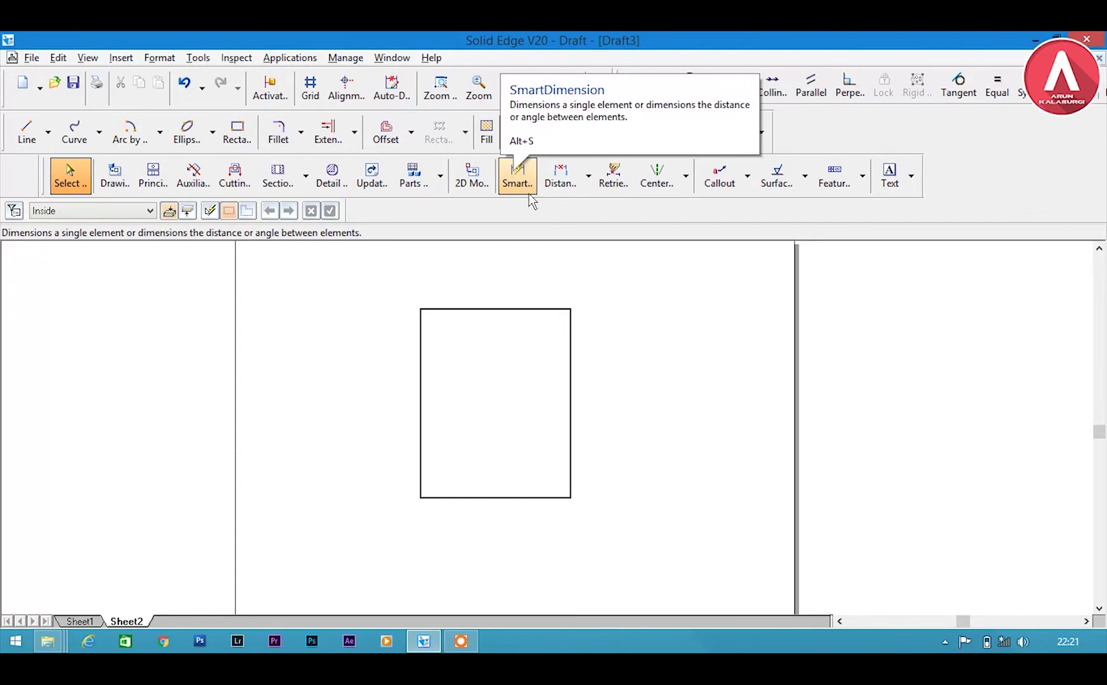
# Dimension all four sides of the rectangle with SmartDimension, placing each dimension outside its edge.
pyautogui.click(525, 176)
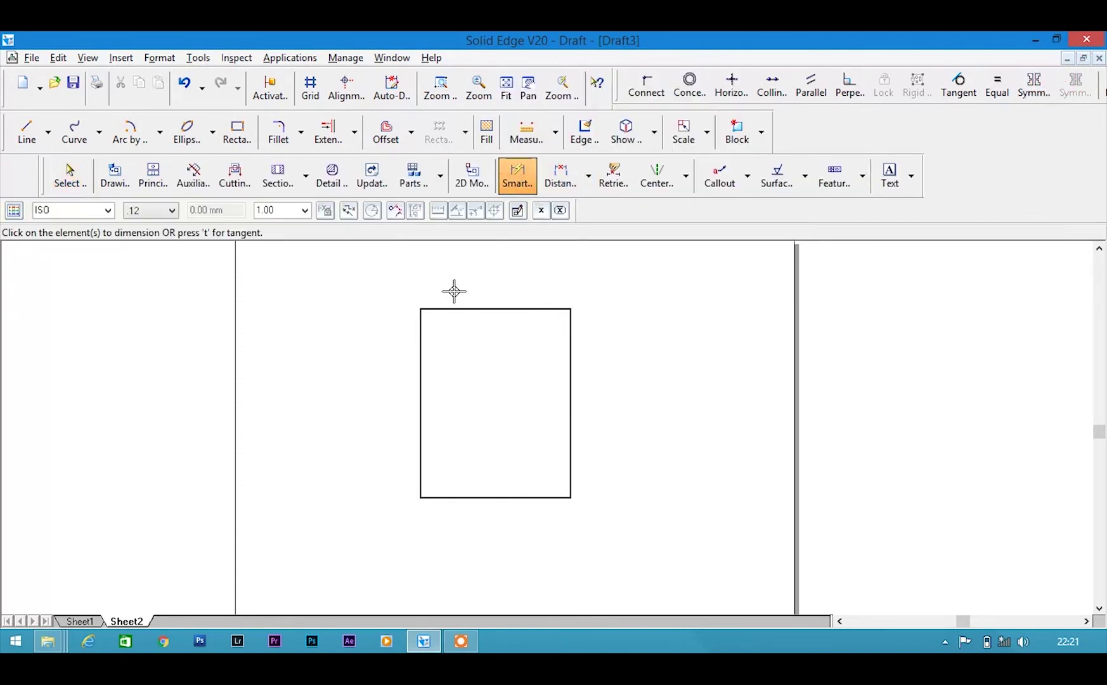
pyautogui.click(480, 309)
pyautogui.click(480, 279)
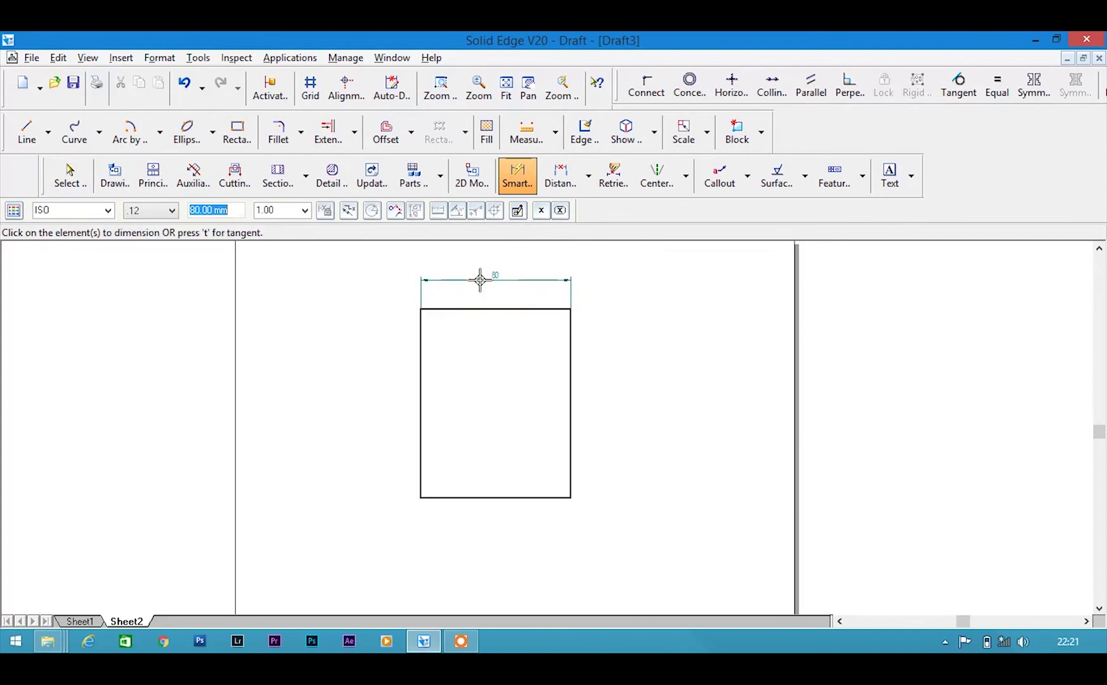
pyautogui.click(574, 372)
pyautogui.click(618, 369)
pyautogui.click(535, 498)
pyautogui.click(527, 530)
pyautogui.click(420, 432)
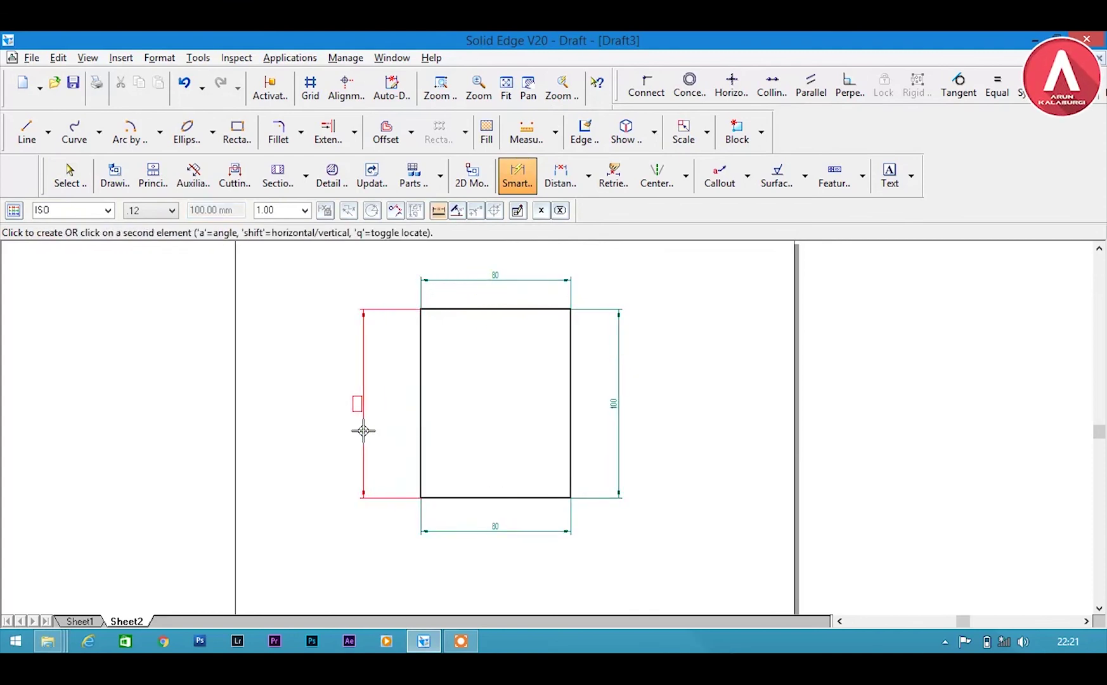
pyautogui.click(363, 431)
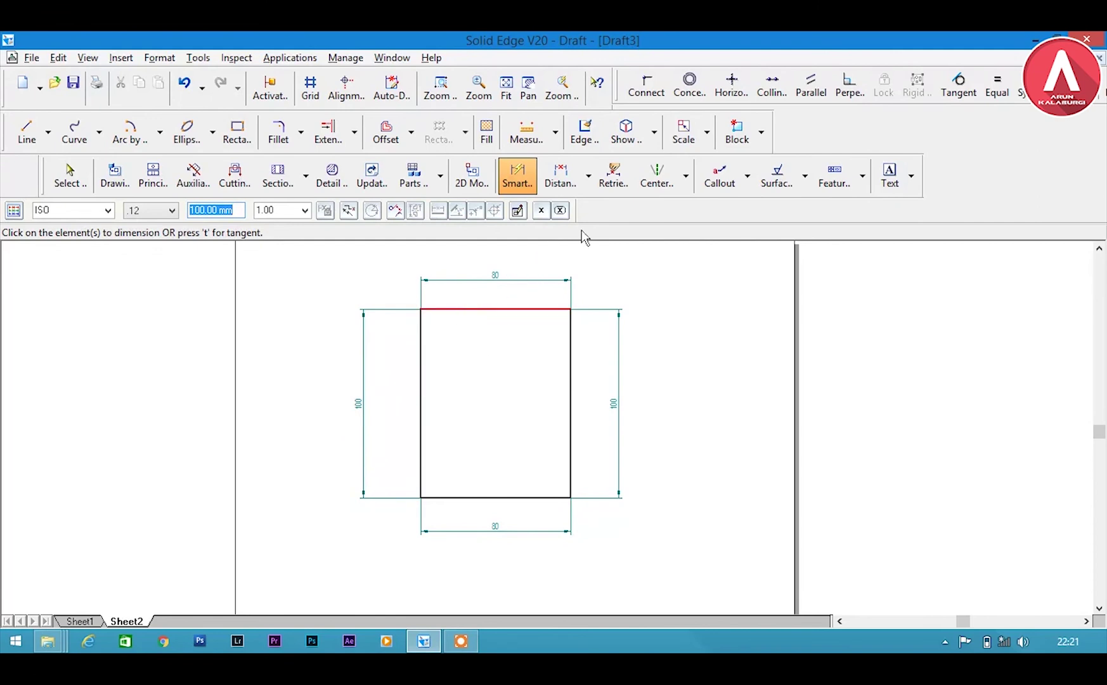
# Dimension the distance between the rectangle's right and left edges with Distance Between, placing the dimension below the rectangle.
pyautogui.click(590, 185)
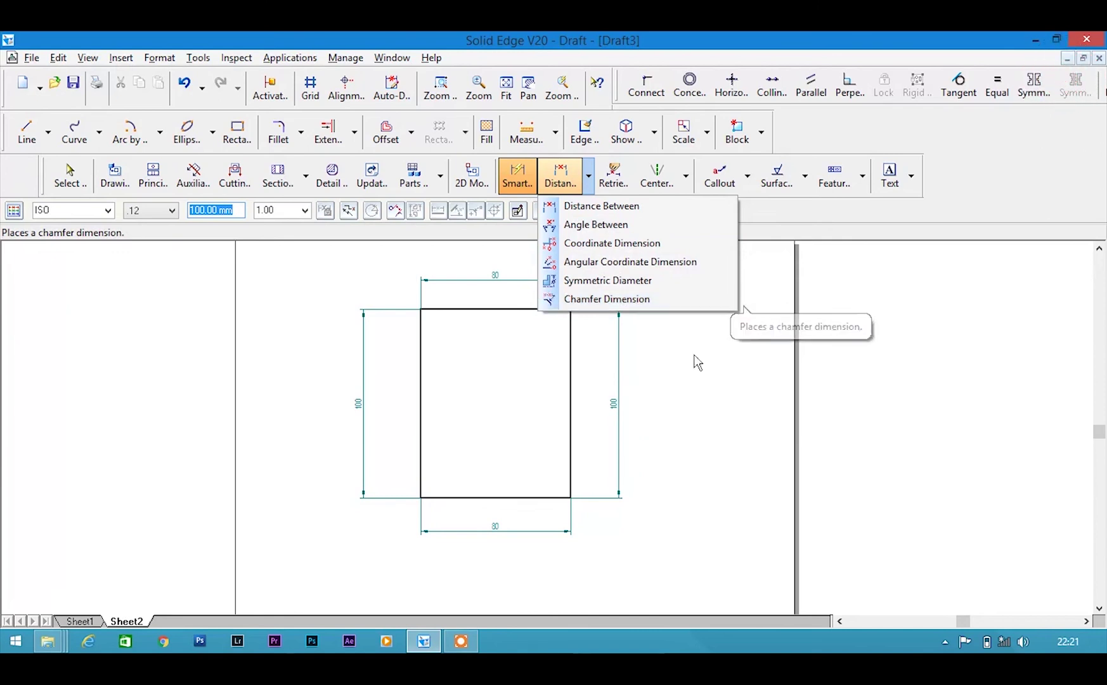
pyautogui.click(642, 208)
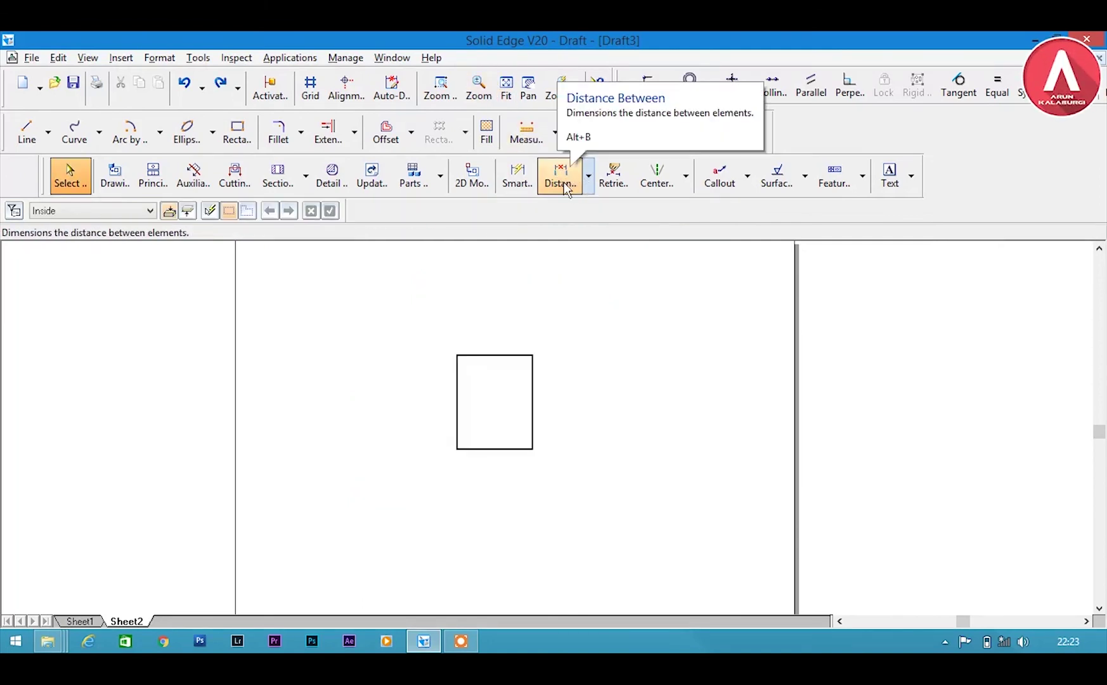
pyautogui.click(565, 185)
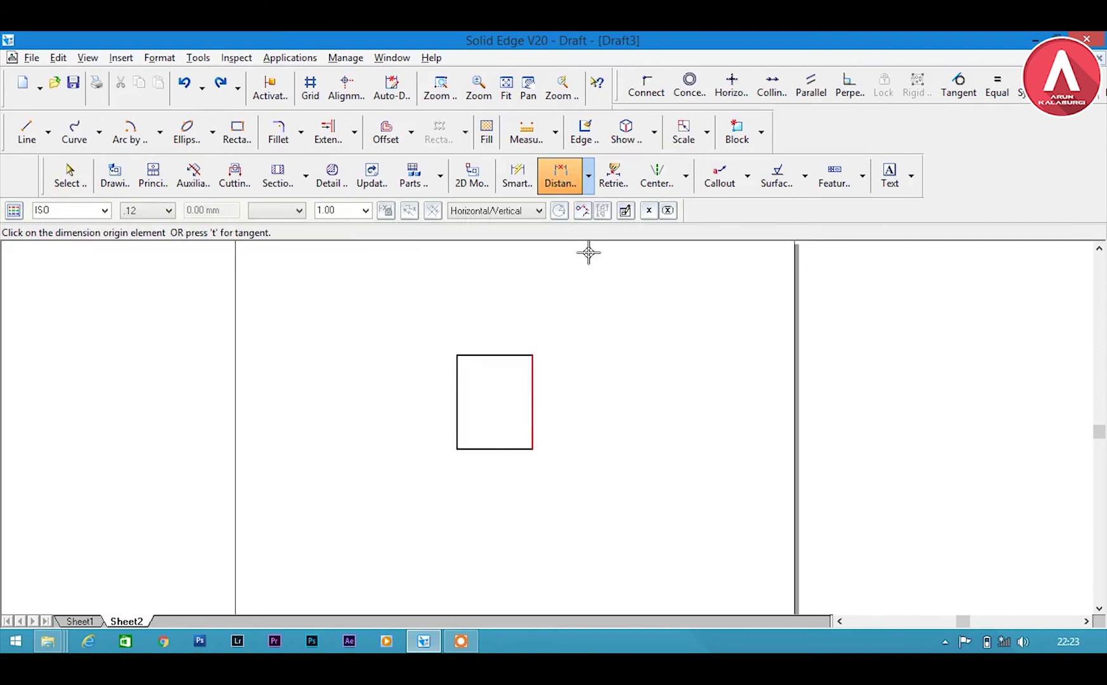
pyautogui.click(532, 393)
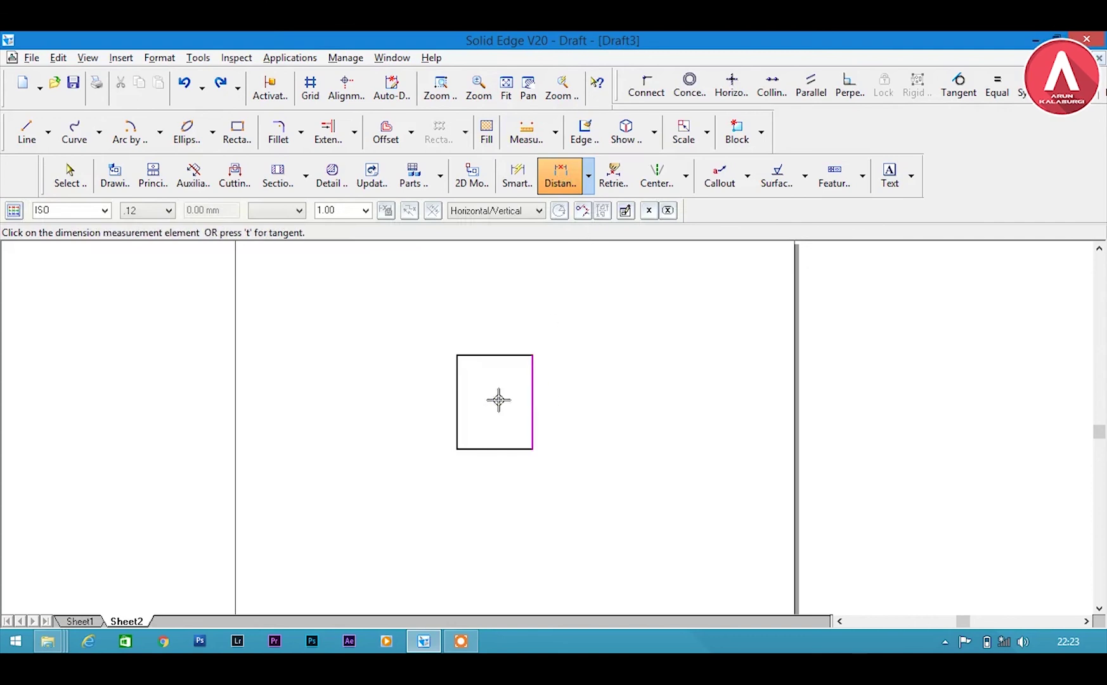
pyautogui.click(457, 403)
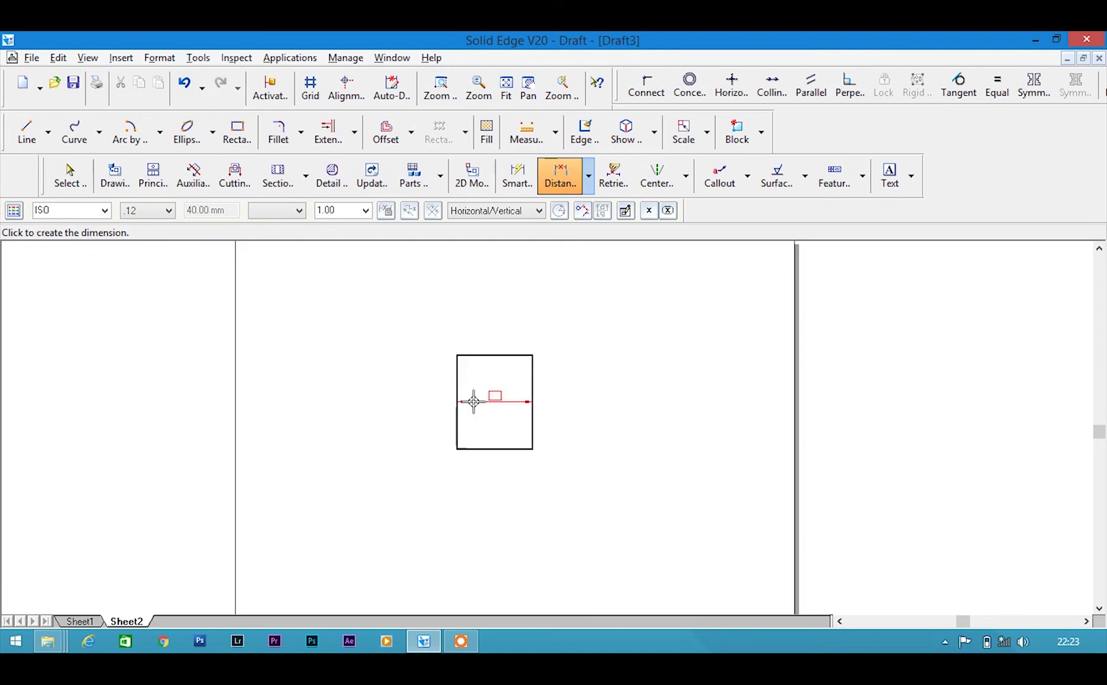
pyautogui.click(475, 507)
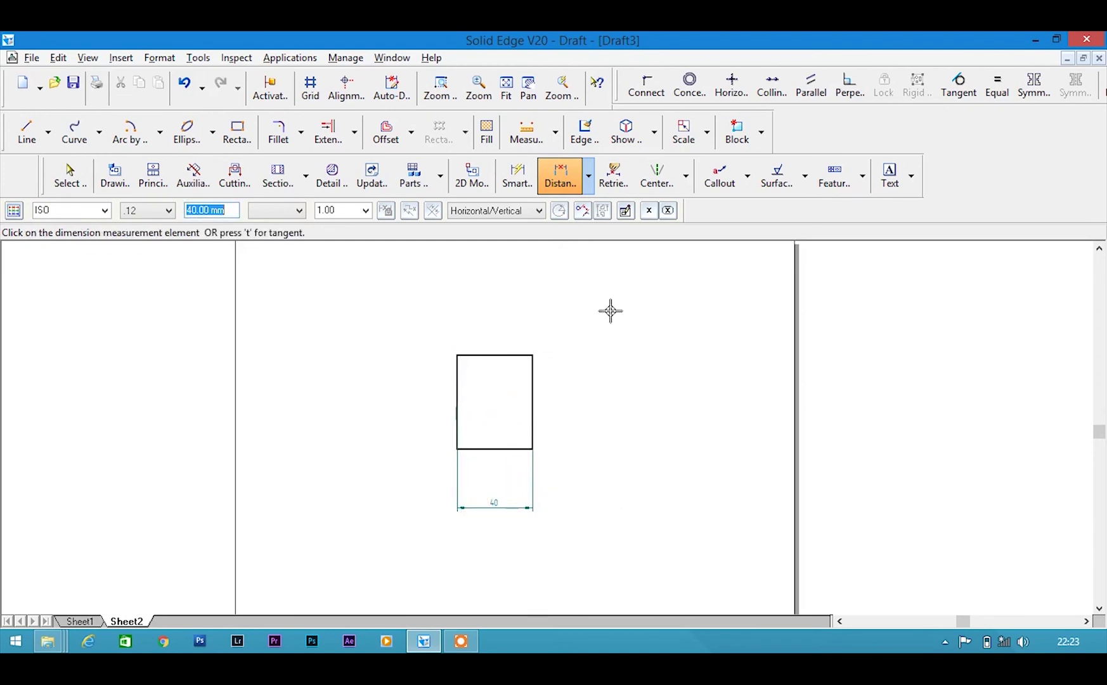
# Draw two lines from a common point to the right of the rectangle, one horizontal and one rising at about 50 degrees.
pyautogui.click(589, 182)
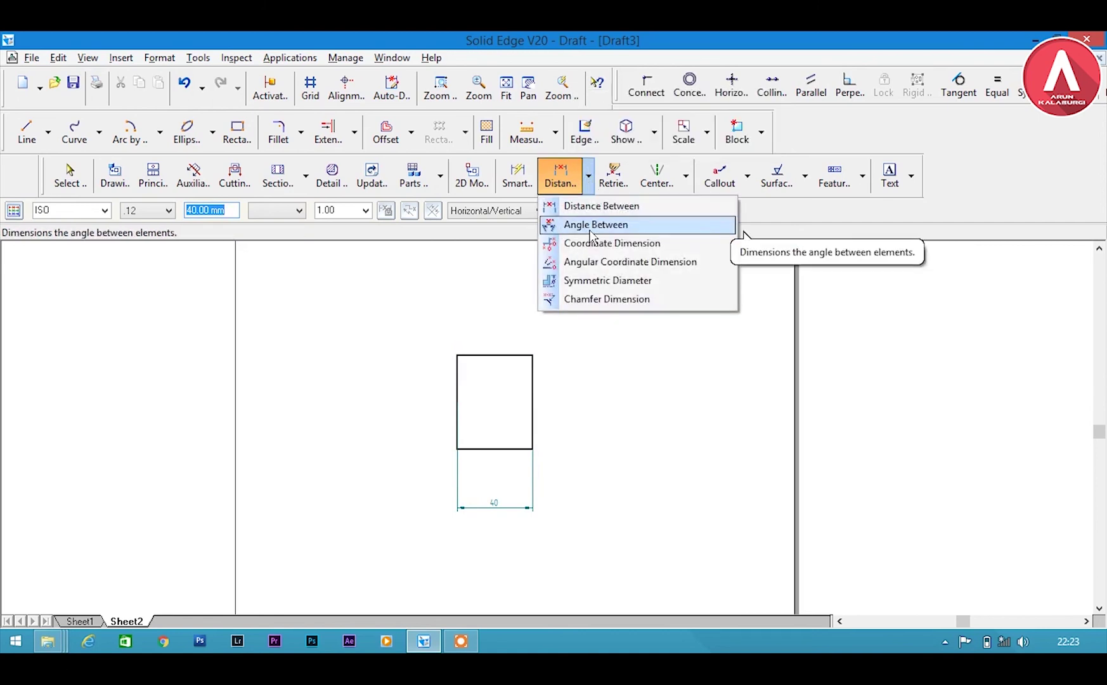
pyautogui.click(467, 247)
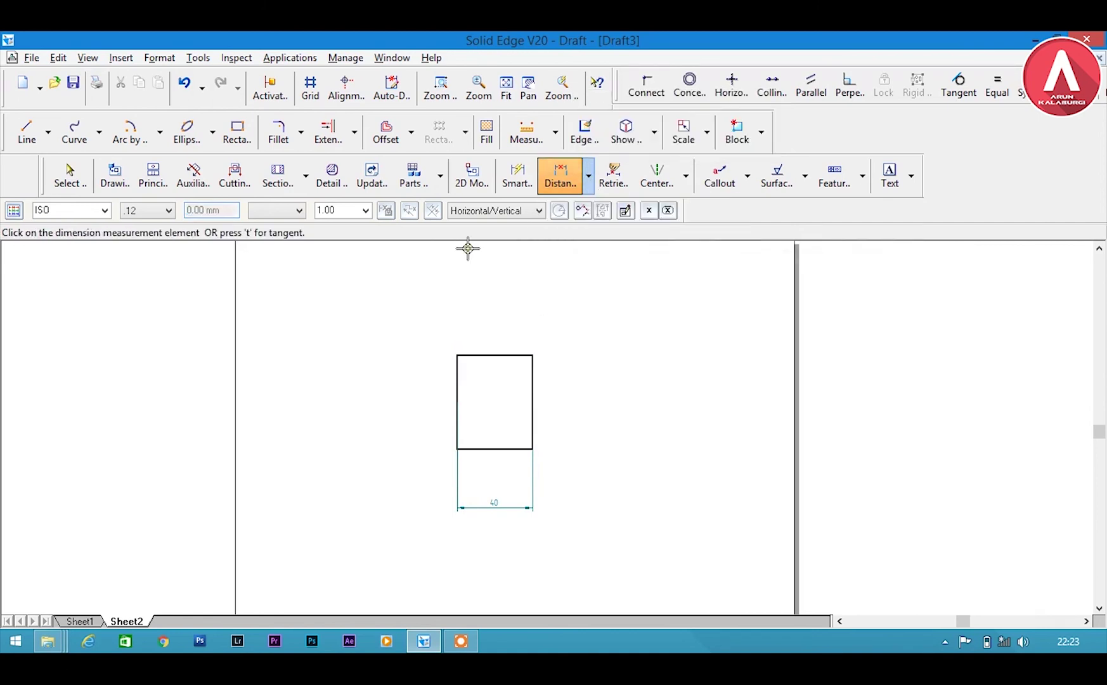
pyautogui.click(27, 133)
pyautogui.click(586, 423)
pyautogui.click(763, 423)
pyautogui.click(586, 422)
pyautogui.click(703, 281)
pyautogui.rightClick(759, 305)
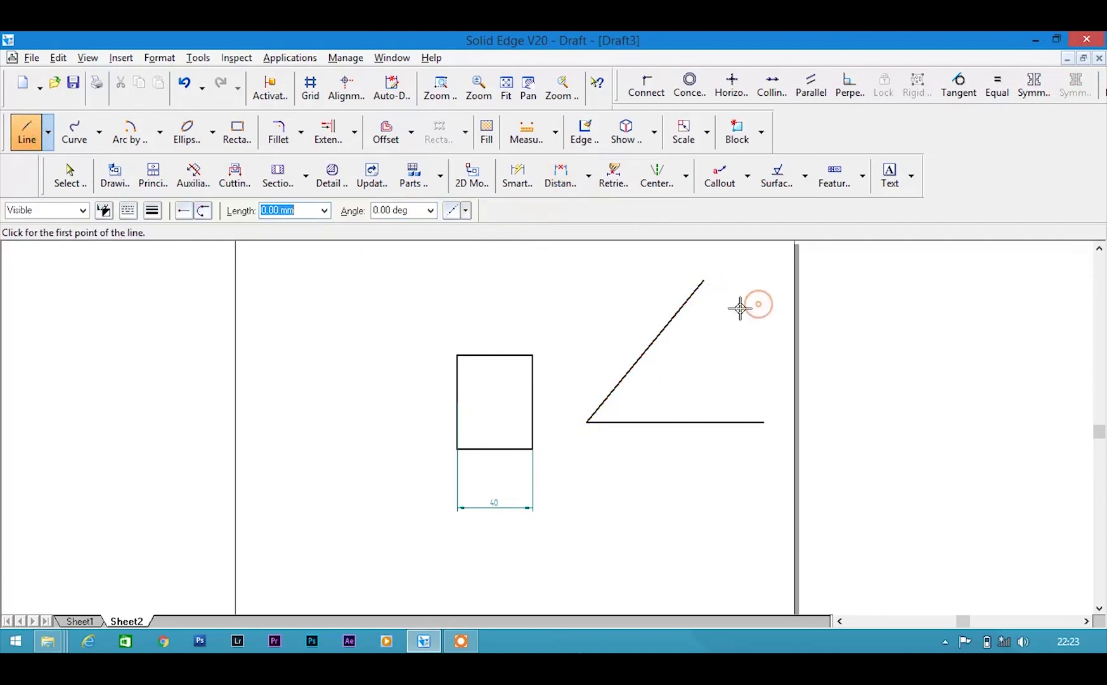
# Dimension the angle between the horizontal and inclined lines with Angle Between, placing the arc inside their opening.
pyautogui.click(589, 178)
pyautogui.click(598, 222)
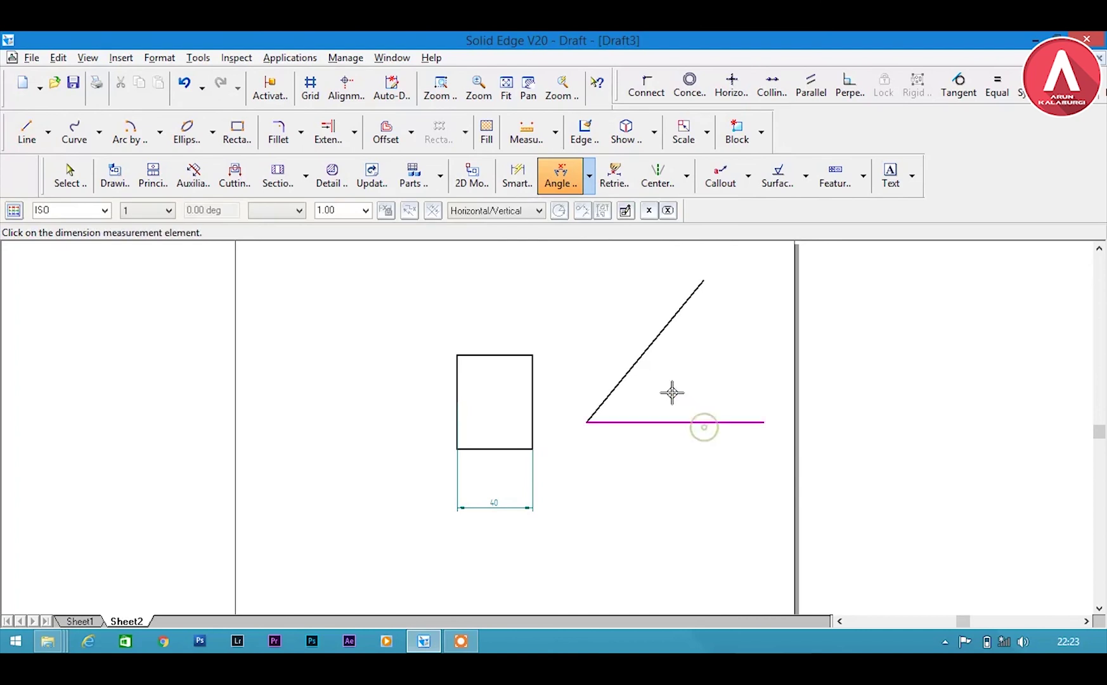
pyautogui.click(634, 366)
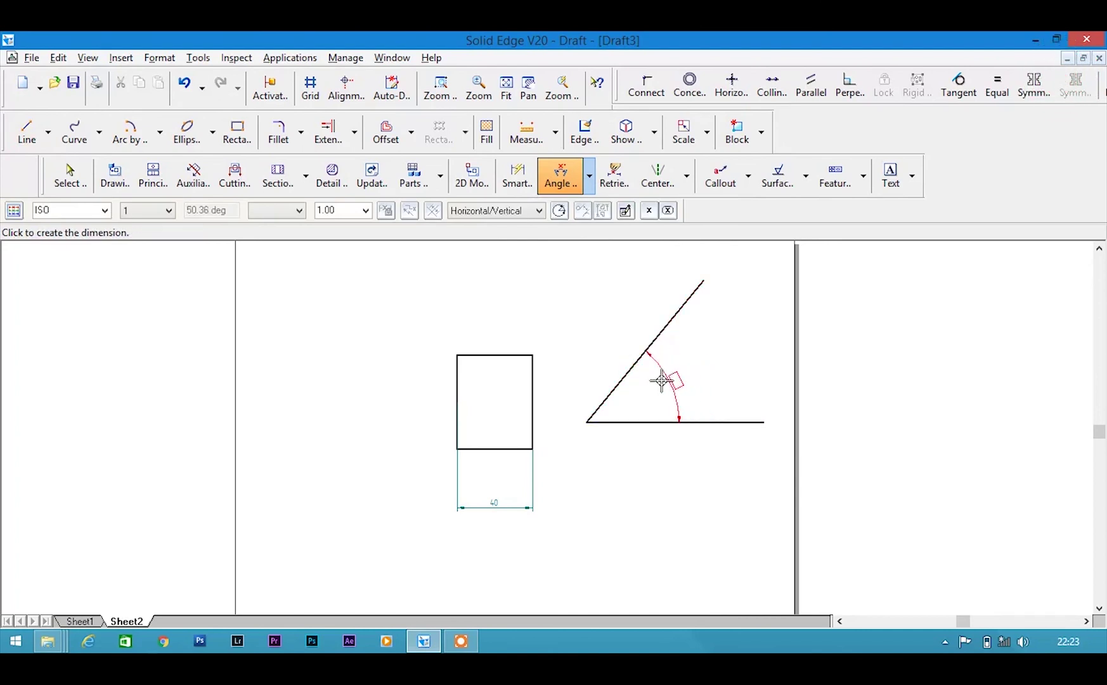
pyautogui.click(715, 381)
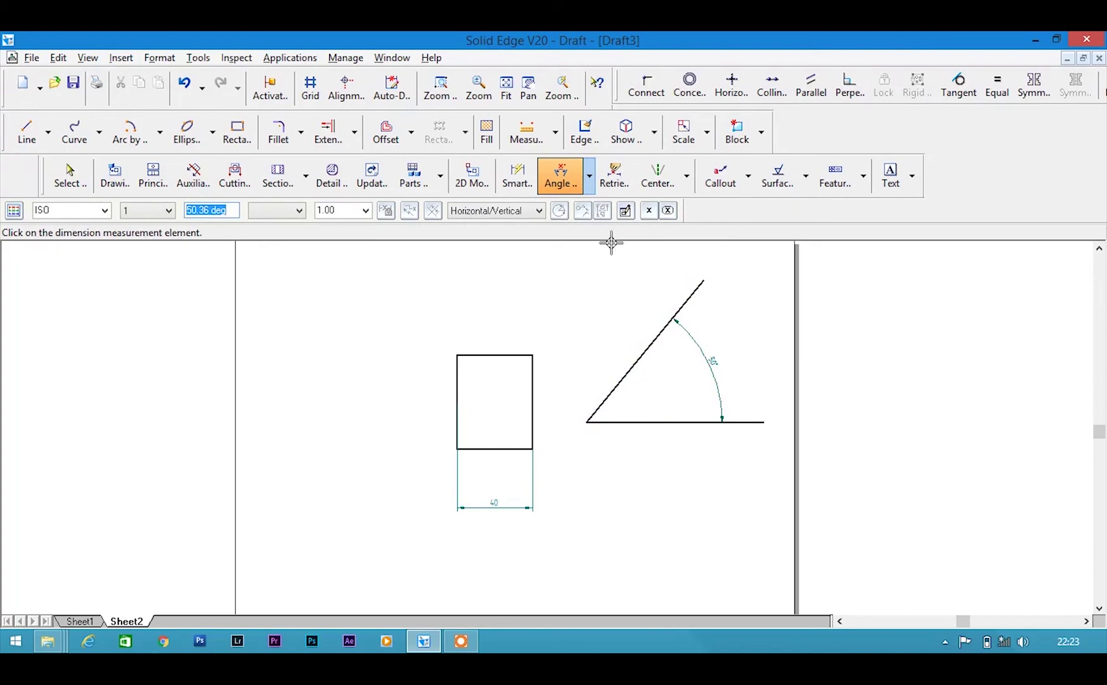
pyautogui.click(589, 176)
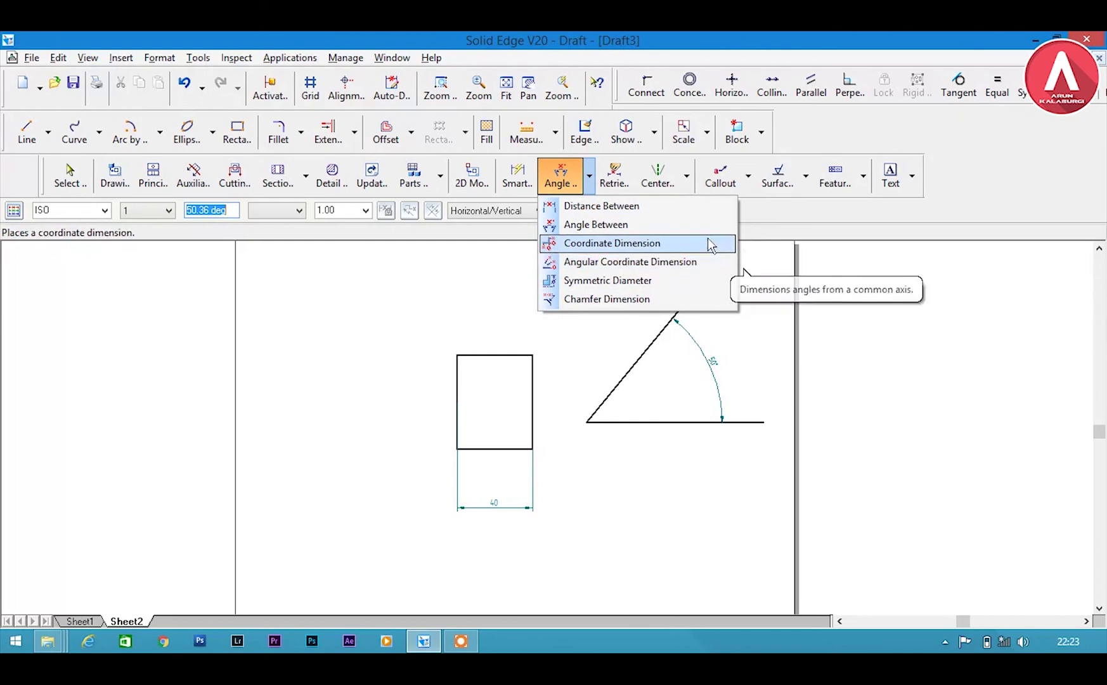
# Label the rectangle's corners a, b, c and d with Text, going clockwise from the upper-left corner and placing each letter just outside.
pyautogui.click(912, 175)
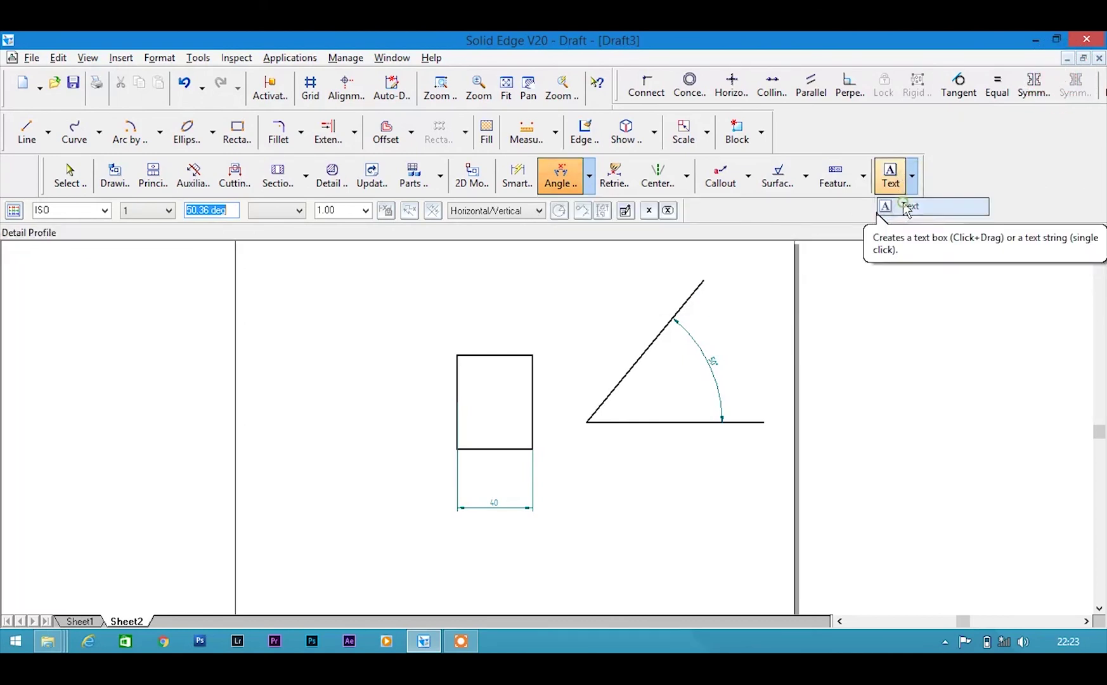
pyautogui.click(908, 207)
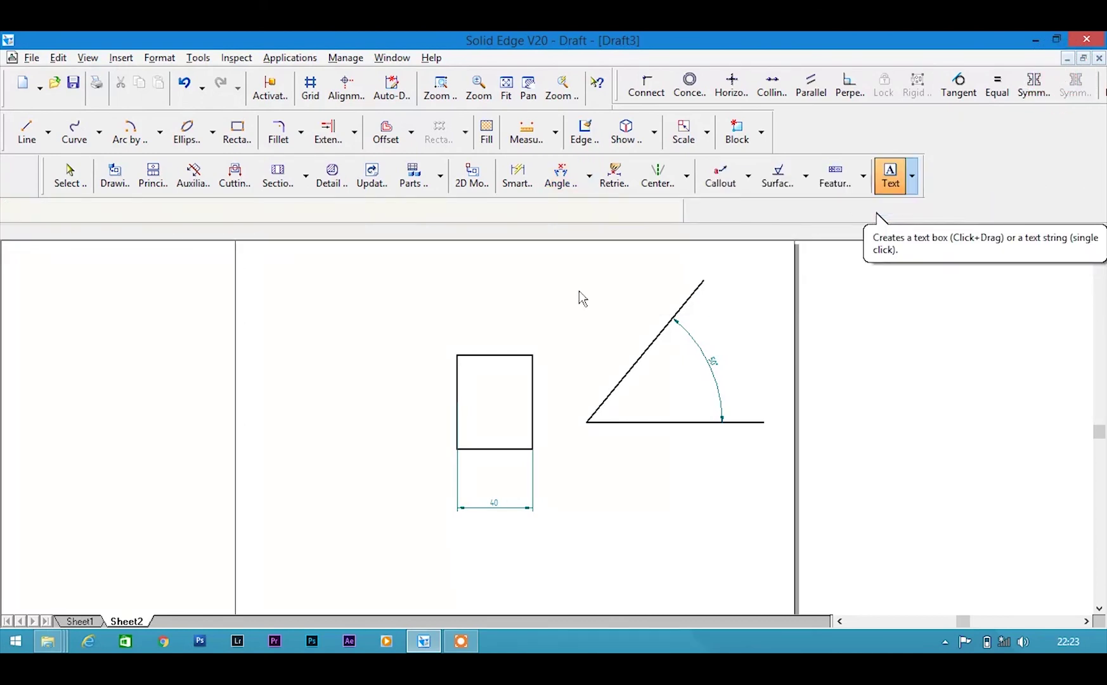
pyautogui.click(448, 346)
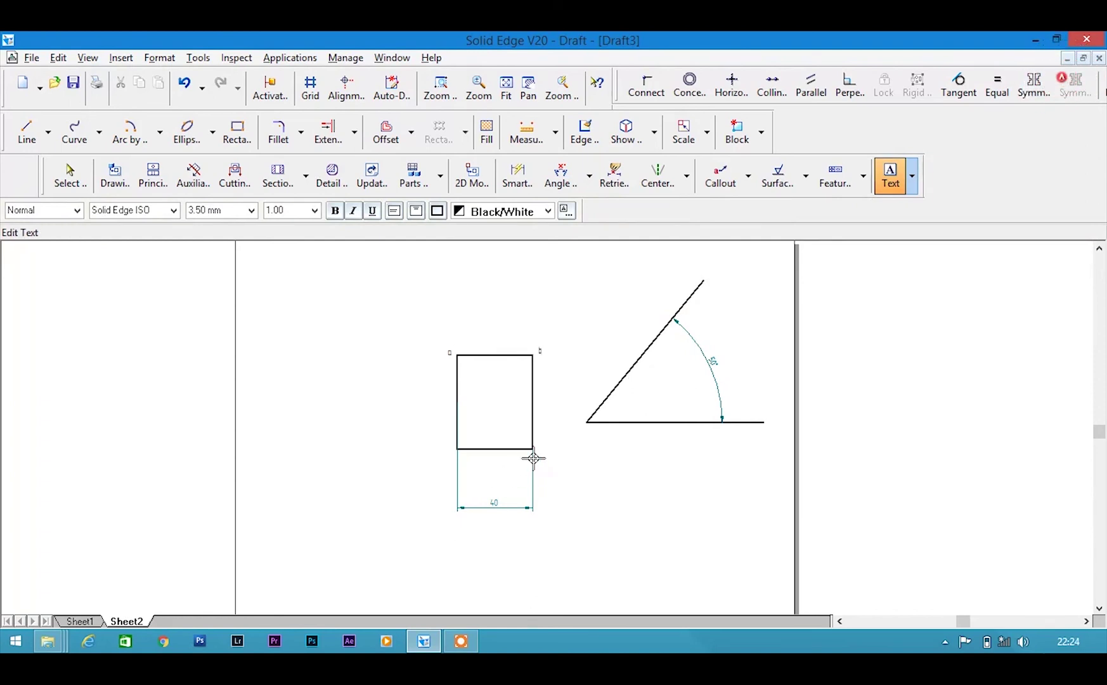
pyautogui.click(449, 450)
# Examine the rectangle's corner labels a and b up close, and fit the whole sheet back in view.
pyautogui.click(440, 87)
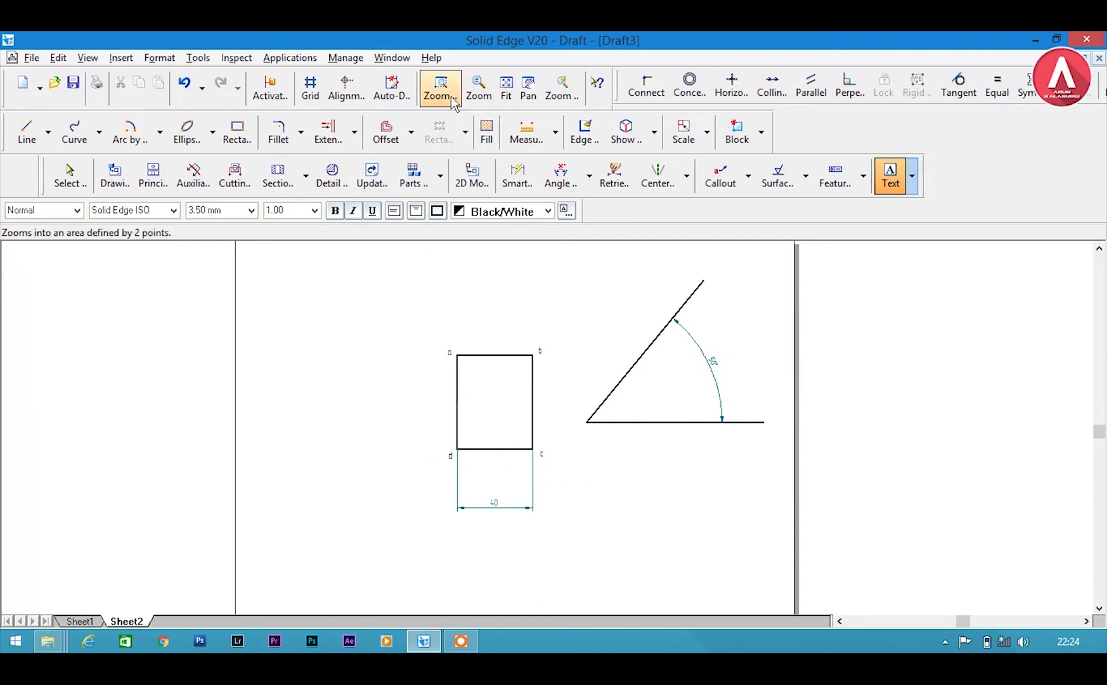
pyautogui.moveTo(428, 332); pyautogui.dragTo(568, 438)
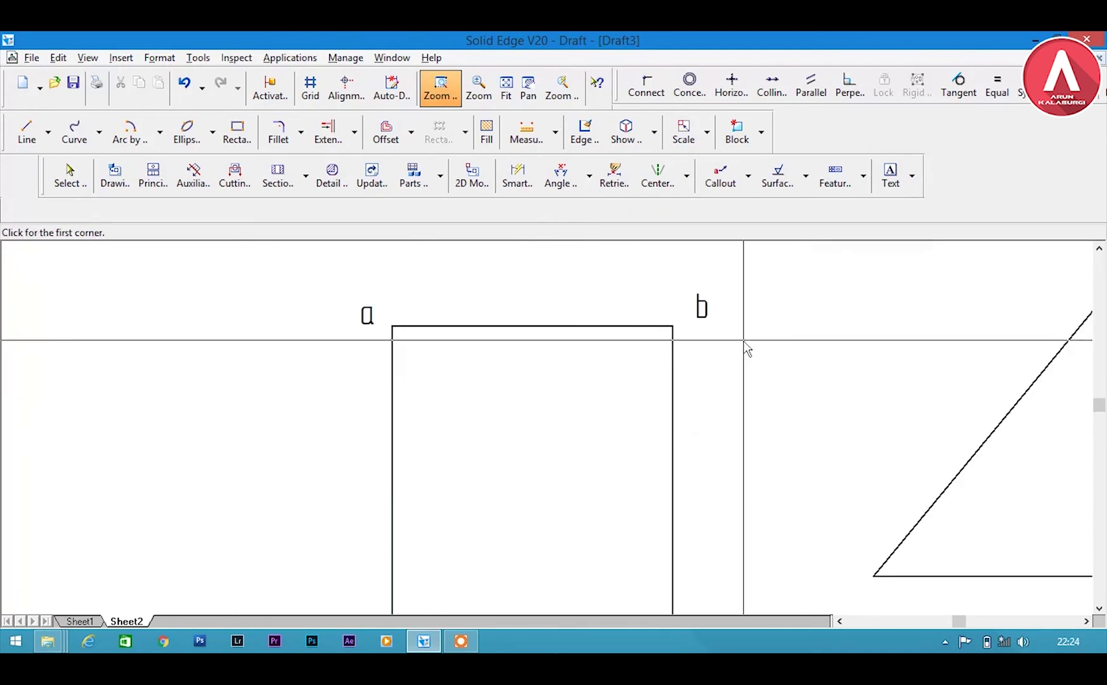
pyautogui.click(528, 88)
pyautogui.moveTo(770, 415)
pyautogui.mouseDown()
pyautogui.moveTo(779, 239)
pyautogui.moveTo(780, 418)
pyautogui.mouseUp()
pyautogui.click(506, 88)
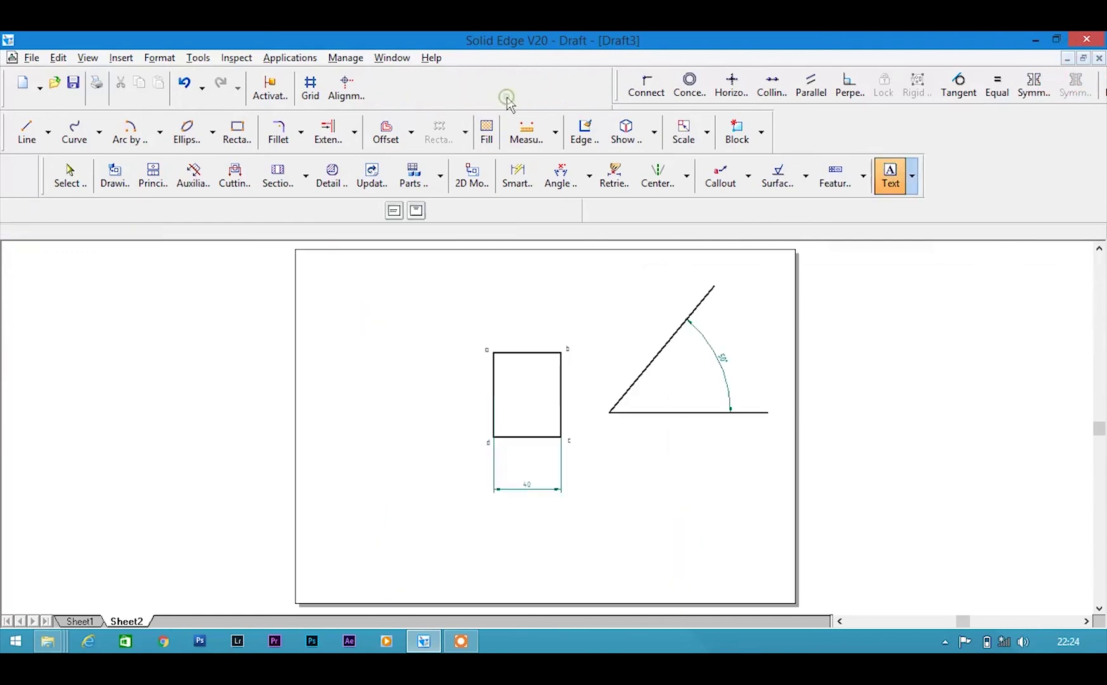